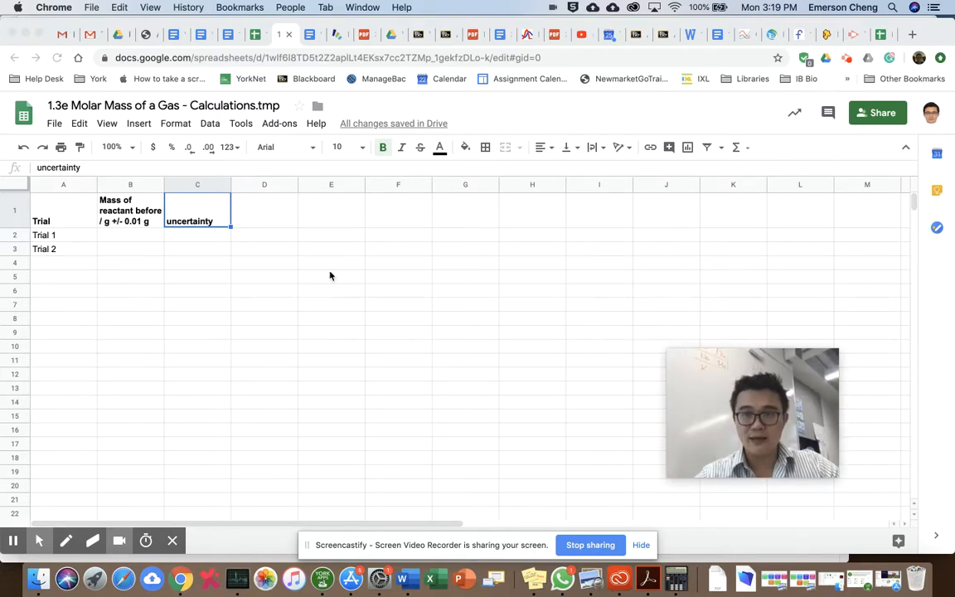
{"action": "mouse_move", "coordinate": [701, 377]}
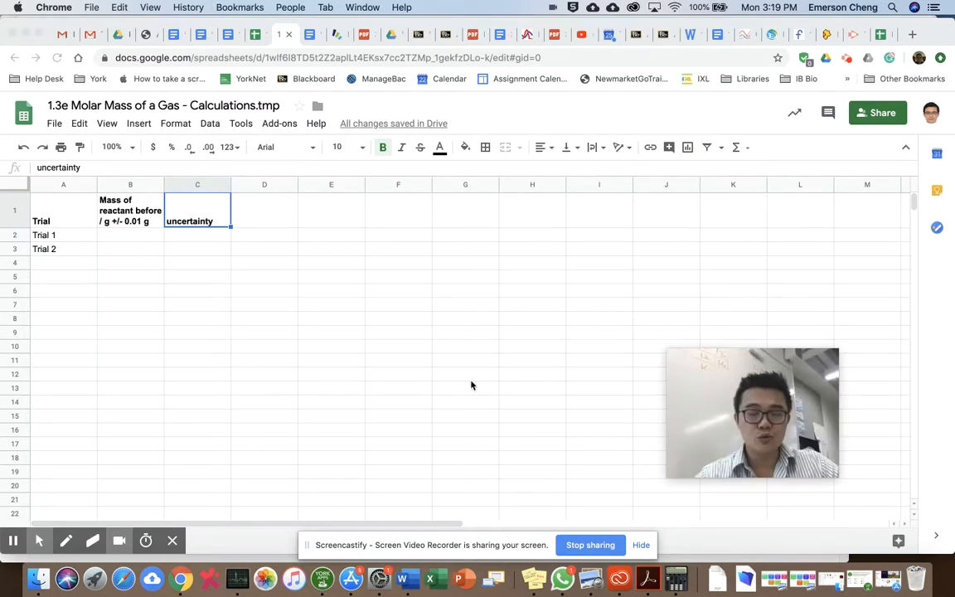
{"action": "left_click_drag", "start_coordinate": [684, 372], "coordinate": [744, 402]}
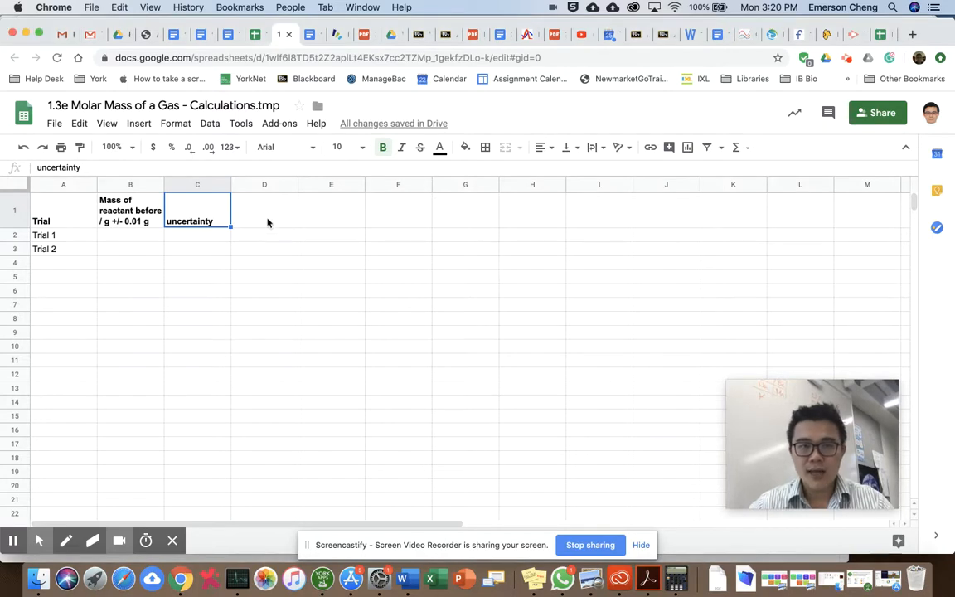
{"action": "key", "text": "Right"}
{"action": "key", "text": "Right"}
{"action": "key", "text": "Right"}
{"action": "key", "text": "Right"}
{"action": "key", "text": "Right"}
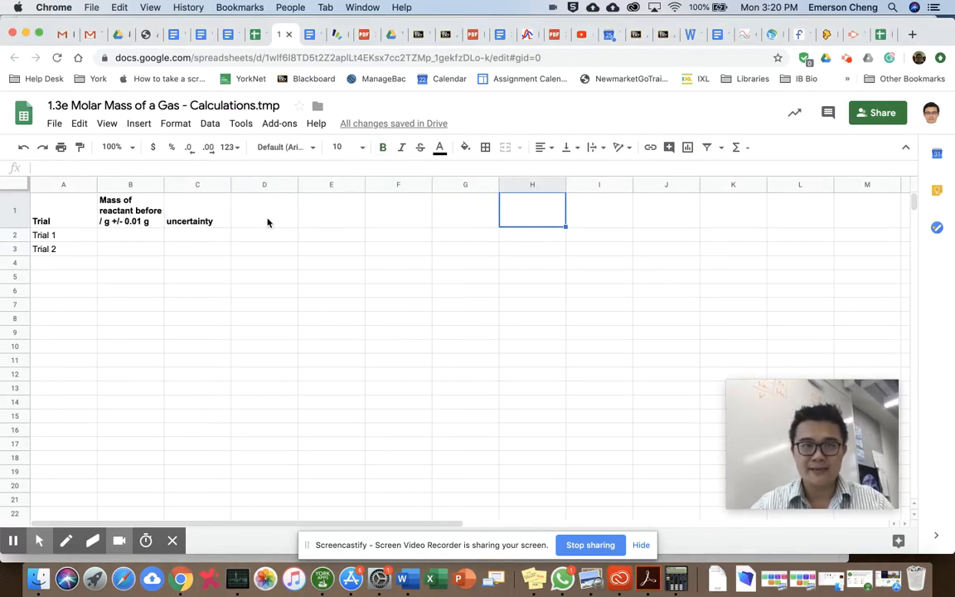
Switch to the Teacher EC copy of the spreadsheet and clear Trial 1's reactant masses before and after.
{"action": "left_click", "coordinate": [255, 34]}
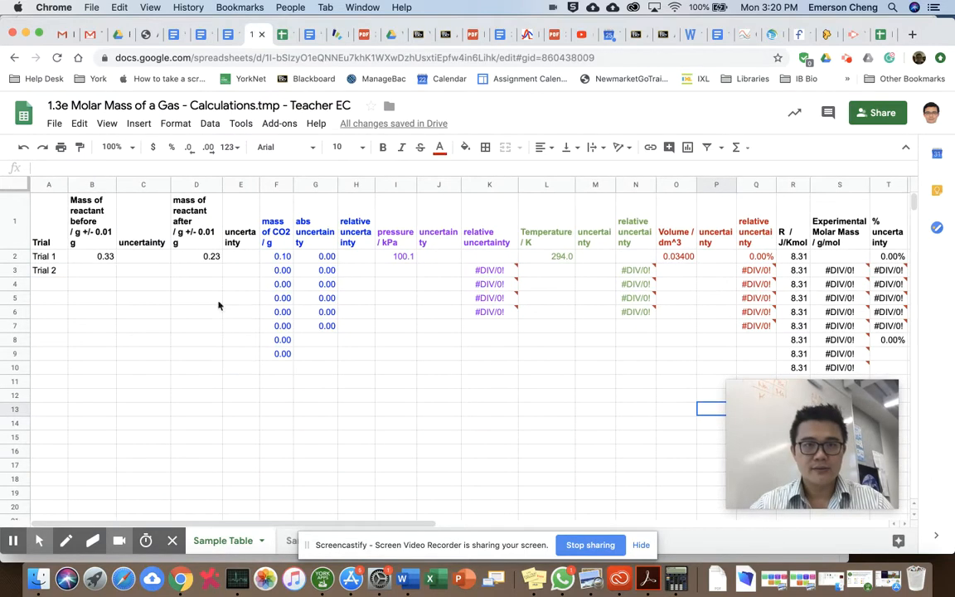
{"action": "left_click", "coordinate": [104, 255]}
{"action": "key", "text": "Right"}
{"action": "key", "text": "Right"}
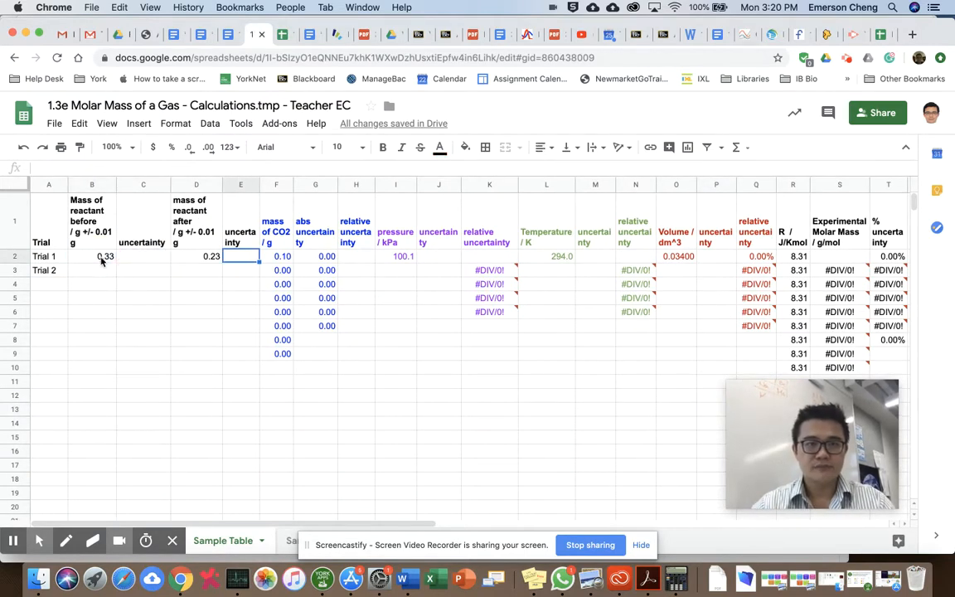
{"action": "key", "text": "Delete"}
{"action": "key", "text": "Left"}
{"action": "key", "text": "Left"}
{"action": "key", "text": "Left"}
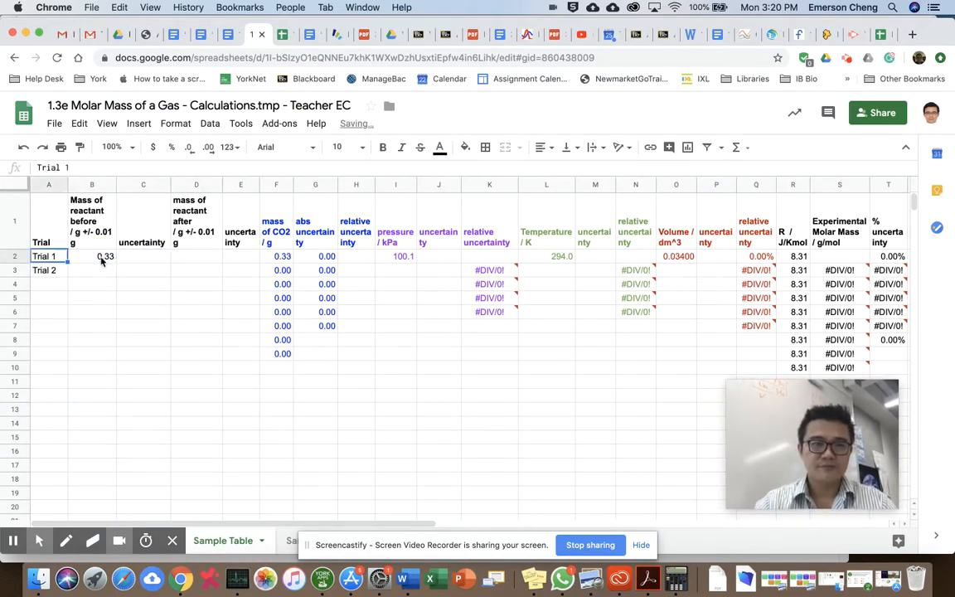
{"action": "key", "text": "Right"}
{"action": "key", "text": "Delete"}
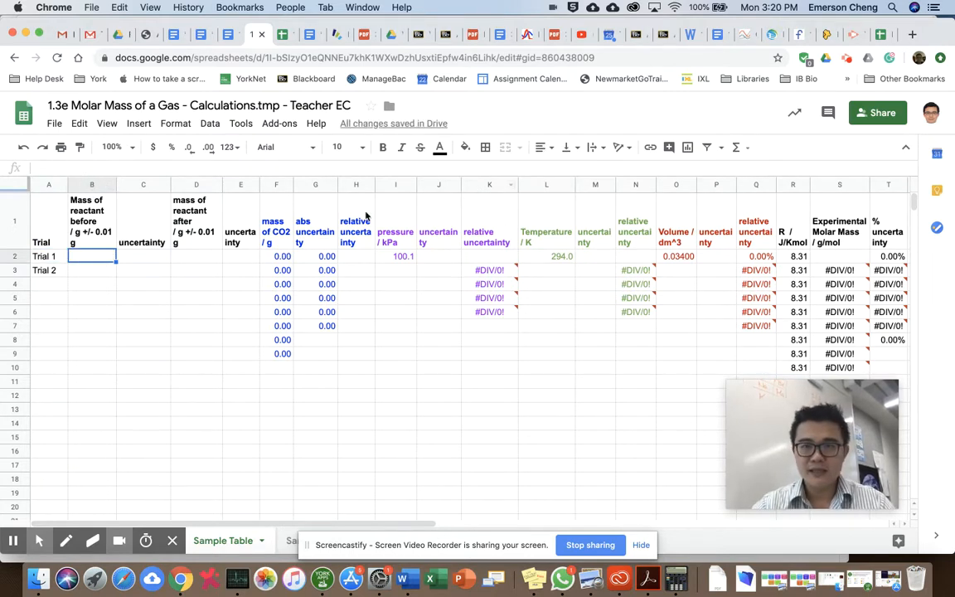
Try adding an extra line break before the units in the "Mass of reactant before" header.
{"action": "left_click", "coordinate": [98, 217]}
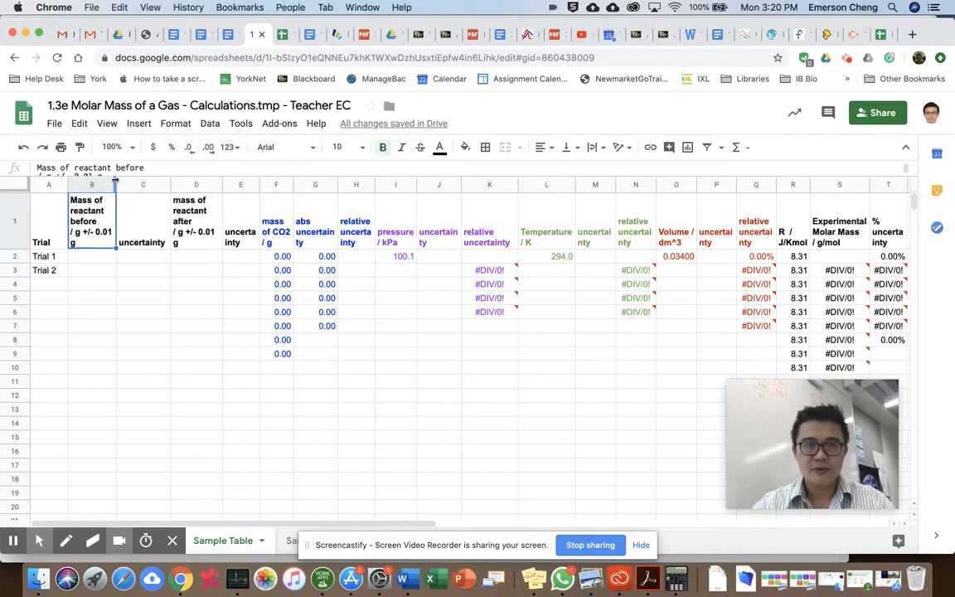
{"action": "left_click", "coordinate": [195, 168]}
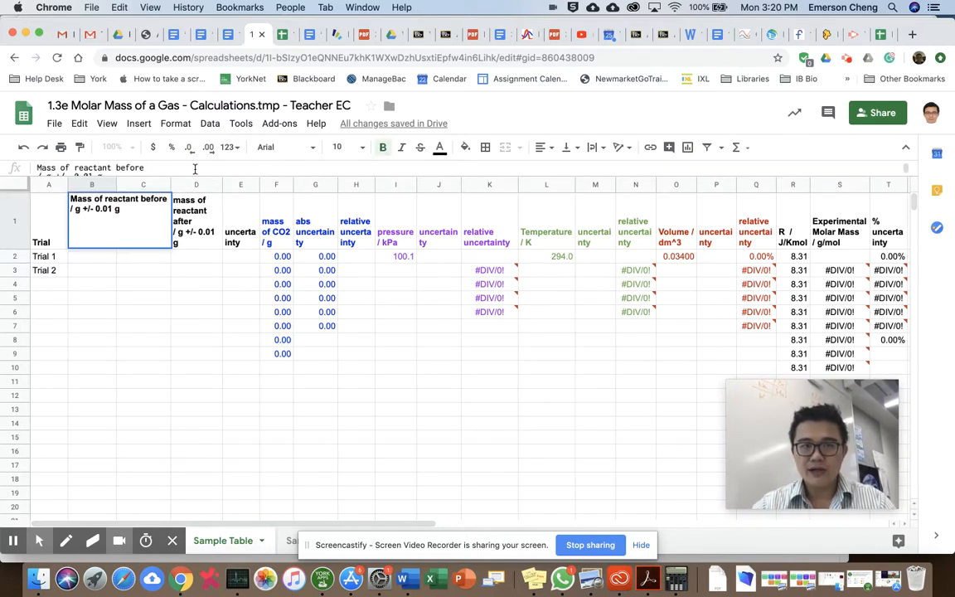
{"action": "key", "text": "Down"}
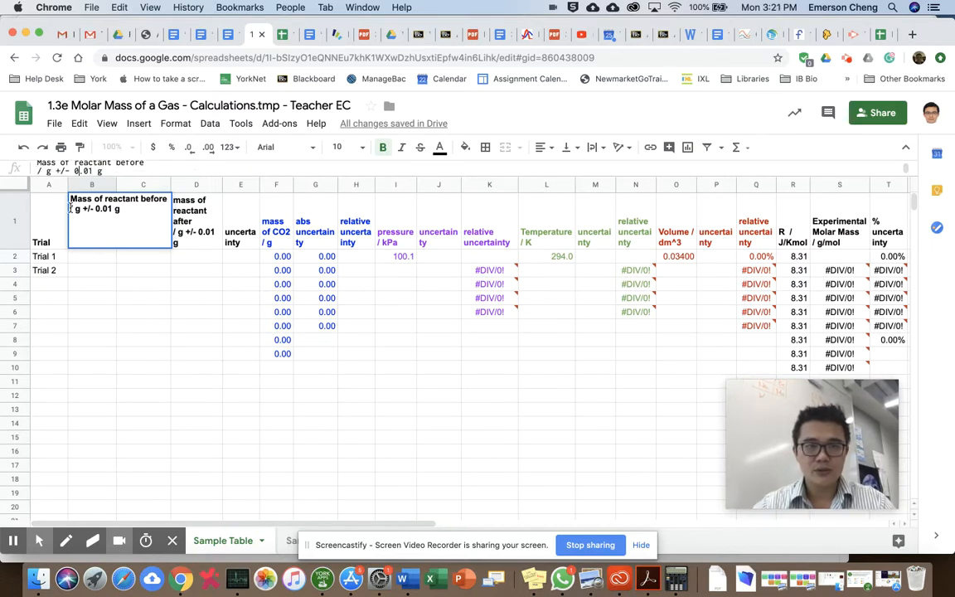
{"action": "left_click", "coordinate": [157, 164]}
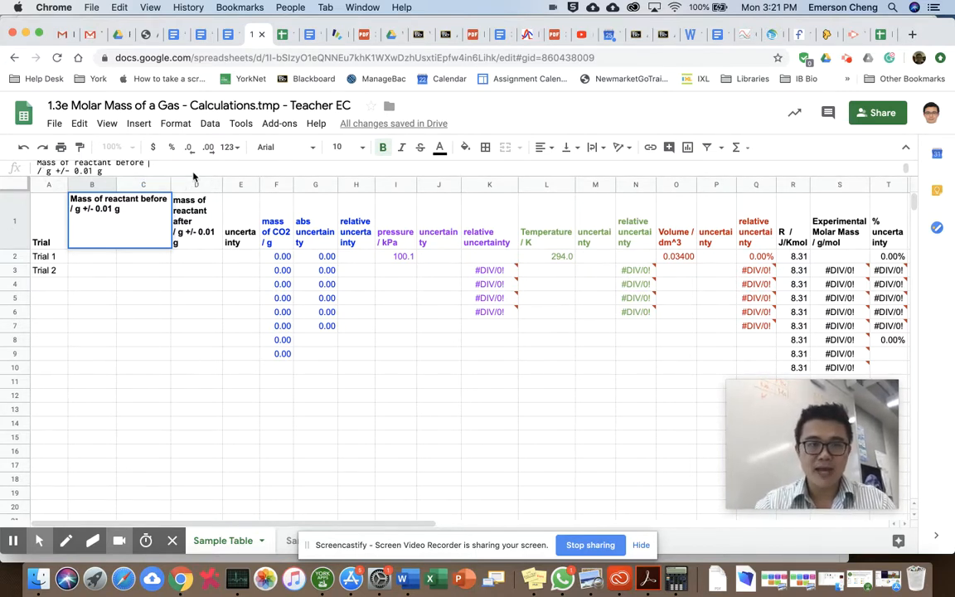
{"action": "key", "text": "alt+Return"}
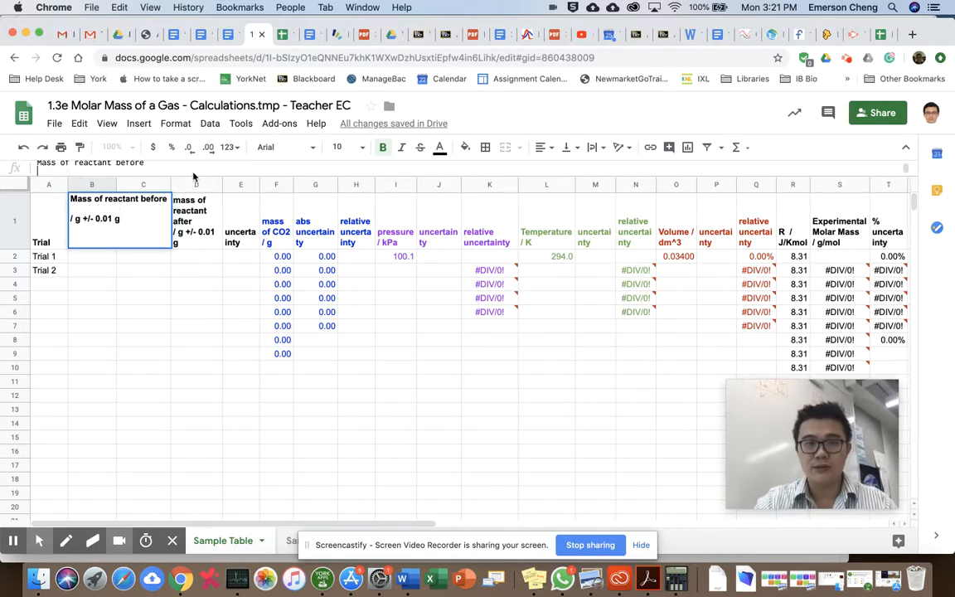
{"action": "key", "text": "BackSpace"}
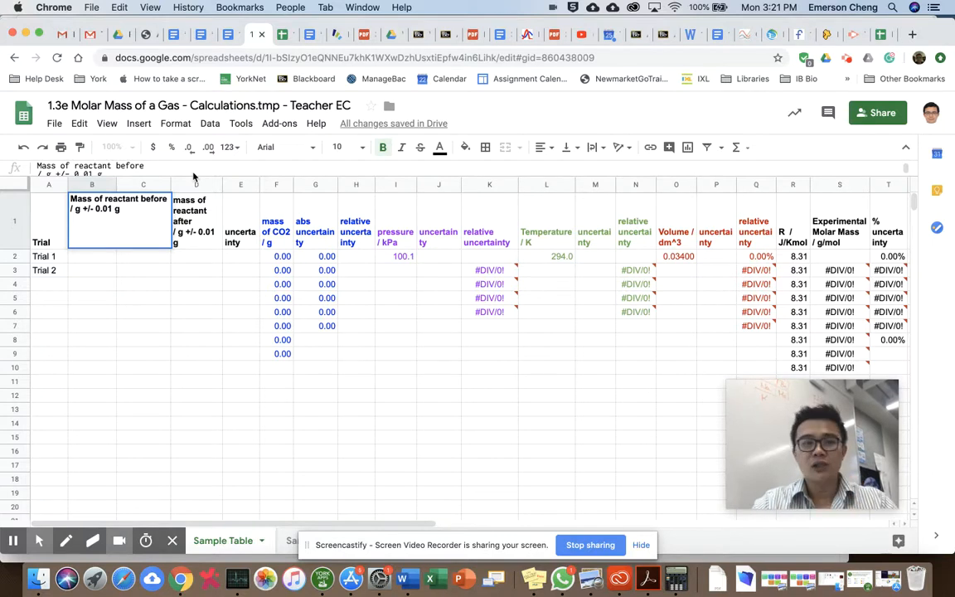
{"action": "left_click", "coordinate": [143, 271]}
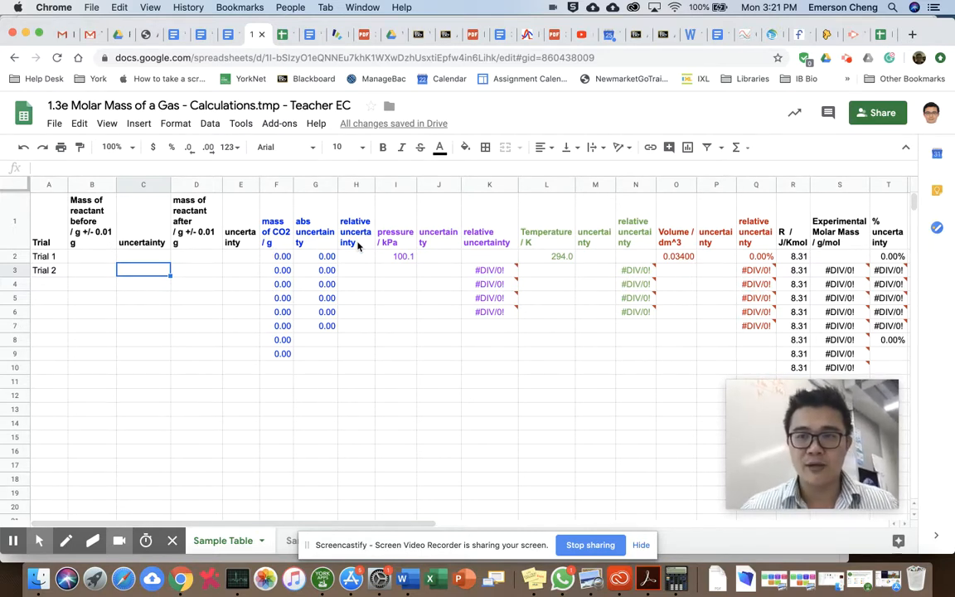
Insert line breaks in the Volume and R headers so that each unit starts on its own line.
{"action": "left_click", "coordinate": [675, 231]}
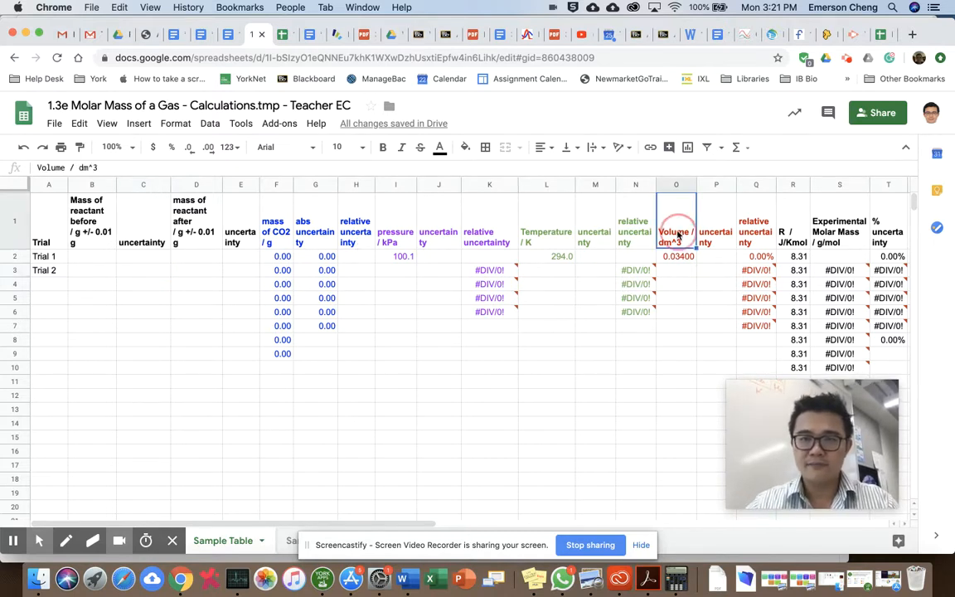
{"action": "left_click", "coordinate": [73, 168]}
{"action": "key", "text": "alt+Return"}
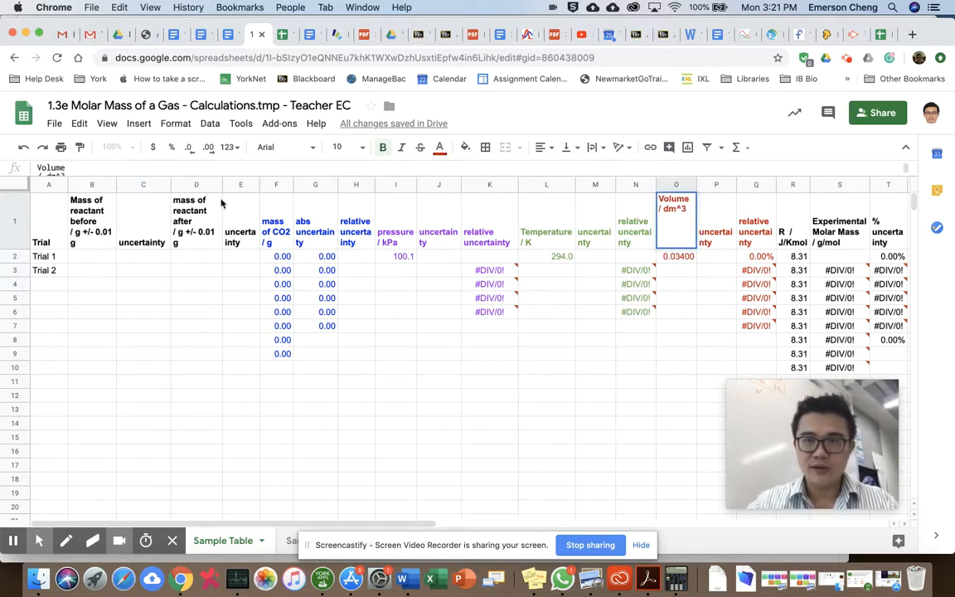
{"action": "left_click", "coordinate": [794, 242]}
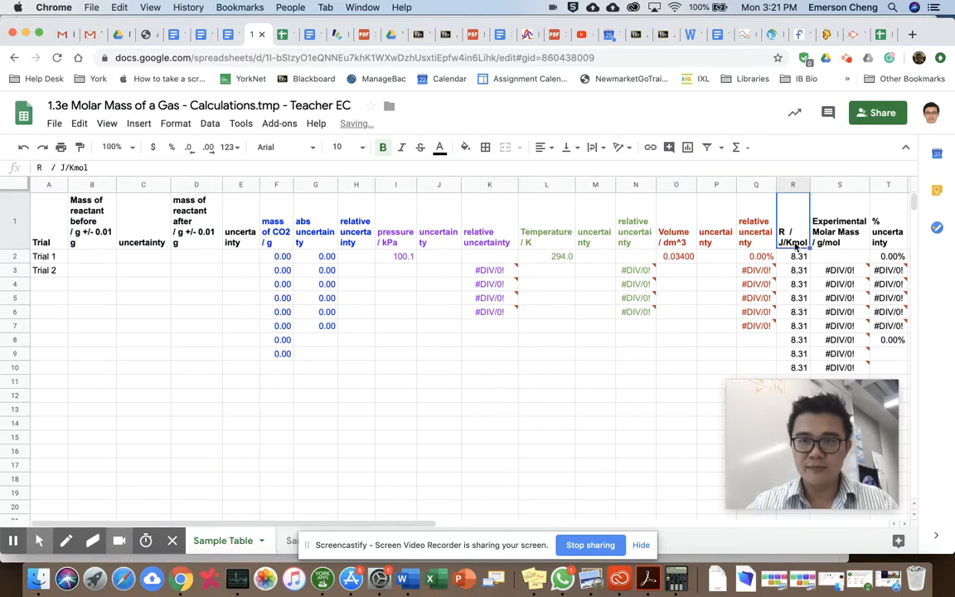
{"action": "left_click", "coordinate": [50, 167]}
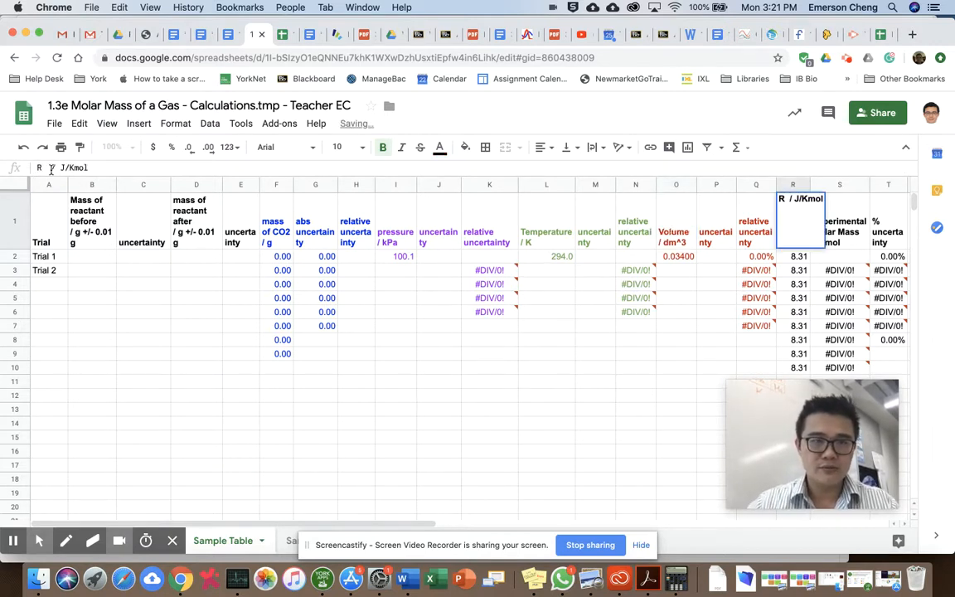
{"action": "key", "text": "alt+Return"}
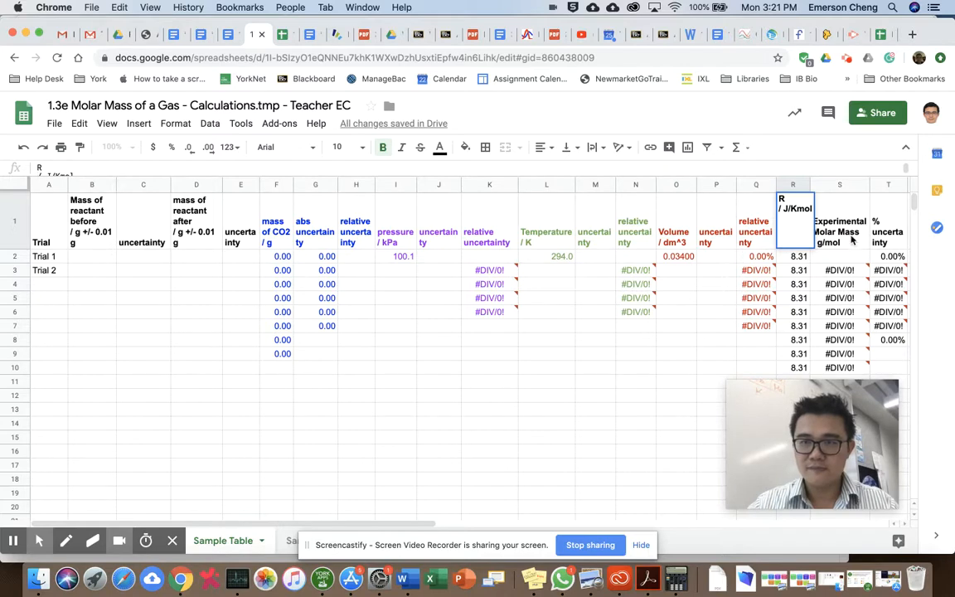
{"action": "key", "text": "Tab"}
Review the header row out to the % error column and back to the uncertainty header in column C.
{"action": "key", "text": "Tab"}
{"action": "key", "text": "Tab"}
{"action": "key", "text": "Tab"}
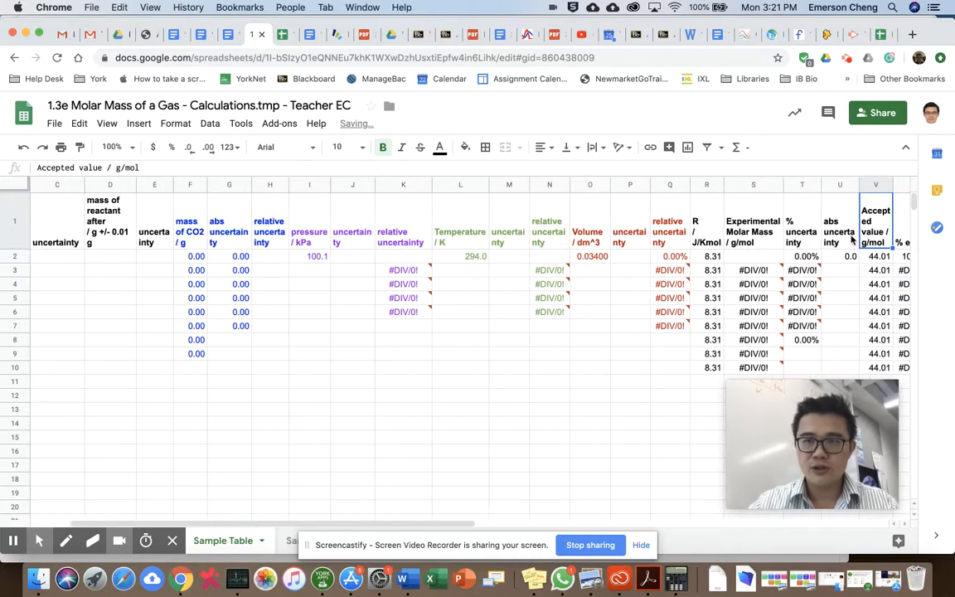
{"action": "key", "text": "Tab"}
{"action": "key", "text": "Tab"}
{"action": "key", "text": "Left"}
{"action": "key", "text": "Left"}
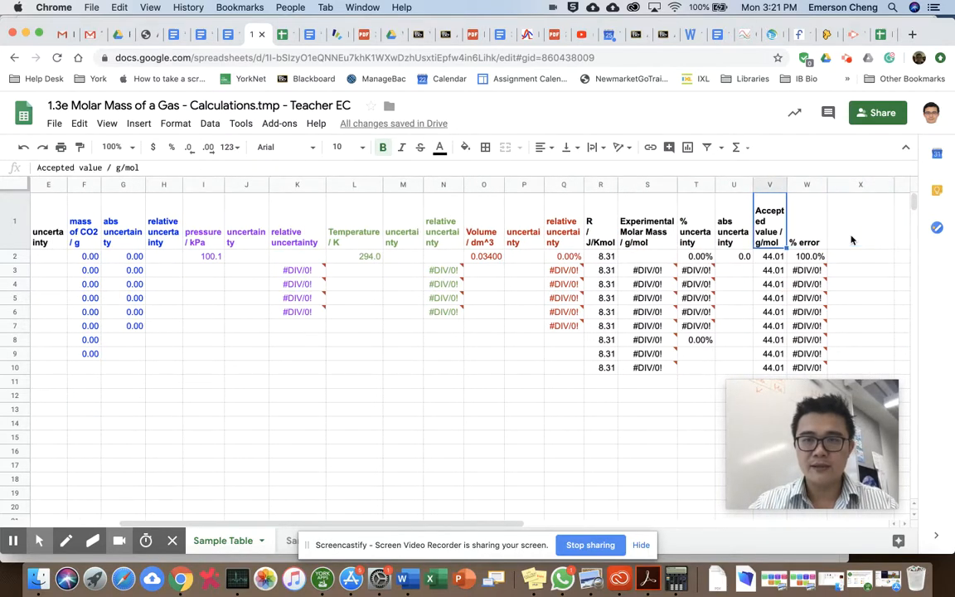
{"action": "key", "text": "Left"}
{"action": "key", "text": "Right"}
{"action": "key", "text": "Left"}
{"action": "key", "text": "Left"}
{"action": "key", "text": "Left"}
{"action": "key", "text": "Left"}
{"action": "key", "text": "Left"}
{"action": "key", "text": "Left"}
{"action": "key", "text": "Left"}
{"action": "key", "text": "Left"}
{"action": "key", "text": "Left"}
{"action": "key", "text": "Left"}
{"action": "key", "text": "Left"}
{"action": "key", "text": "Left"}
{"action": "key", "text": "Left"}
{"action": "key", "text": "Left"}
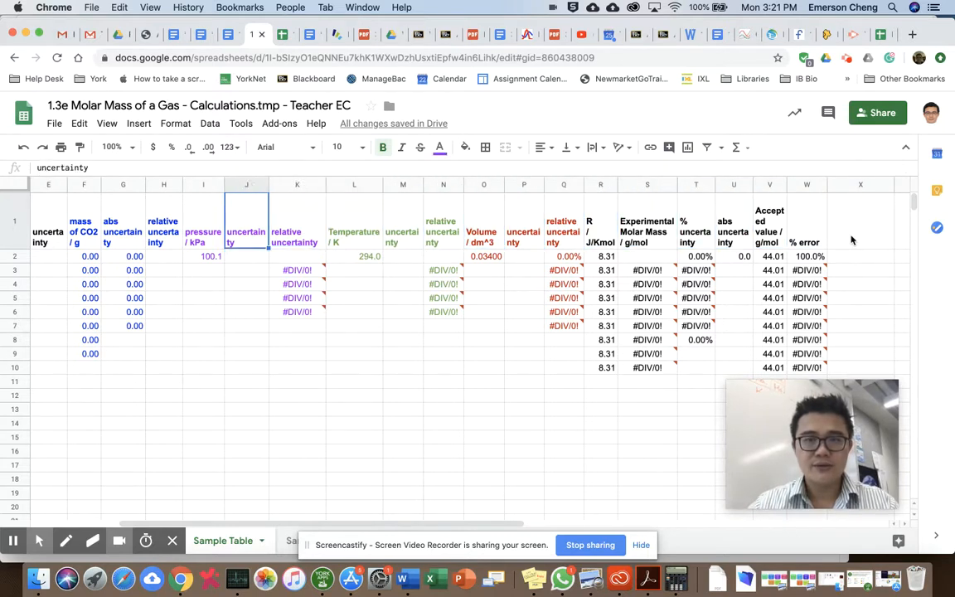
{"action": "key", "text": "Left"}
{"action": "key", "text": "Left"}
{"action": "key", "text": "Left"}
{"action": "key", "text": "Left"}
{"action": "key", "text": "Left"}
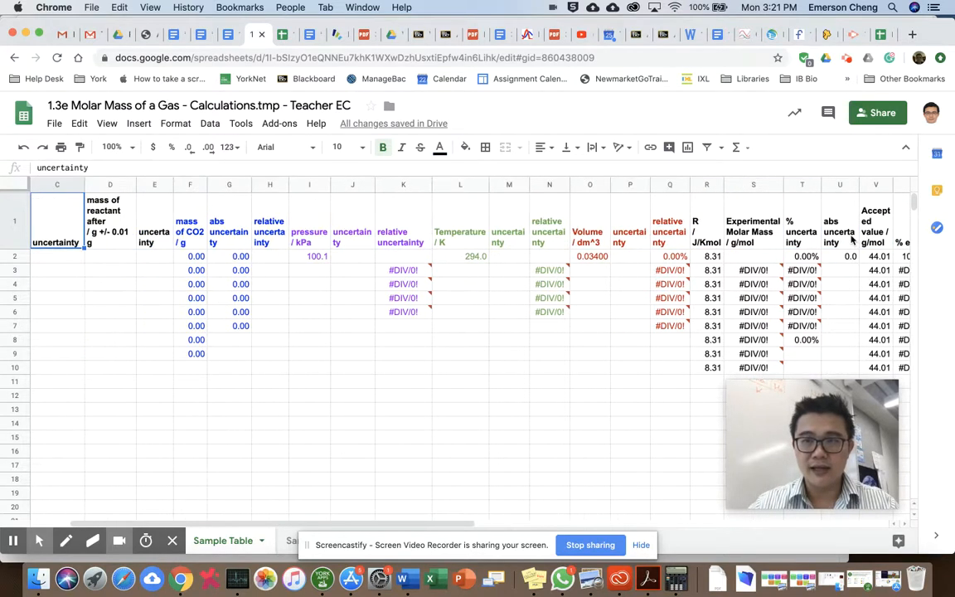
Clear Trial 1's pressure, temperature and volume values.
{"action": "key", "text": "Right"}
{"action": "key", "text": "Right"}
{"action": "key", "text": "Right"}
{"action": "key", "text": "Right"}
{"action": "key", "text": "Right"}
{"action": "key", "text": "Right"}
{"action": "key", "text": "Right"}
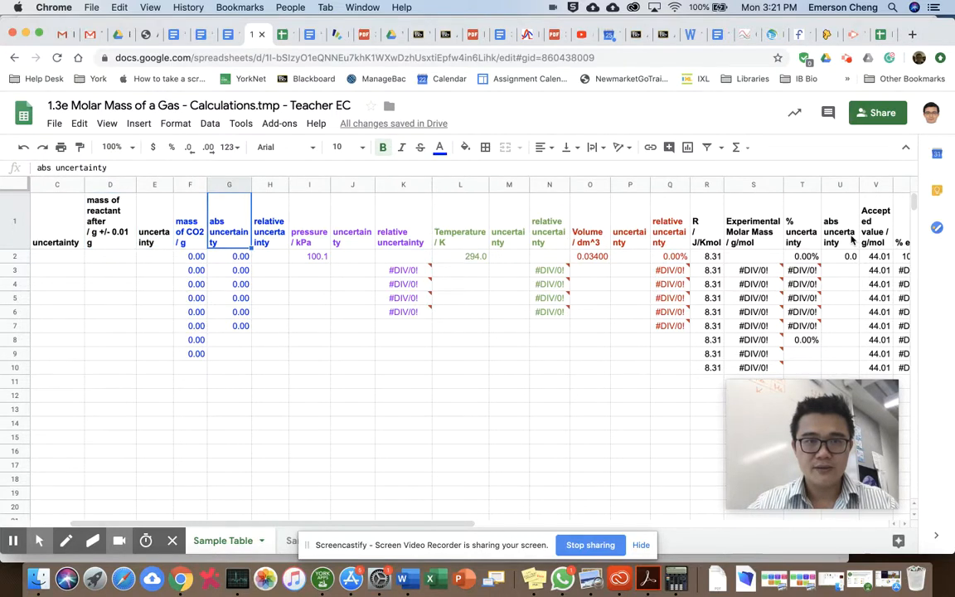
{"action": "key", "text": "Left"}
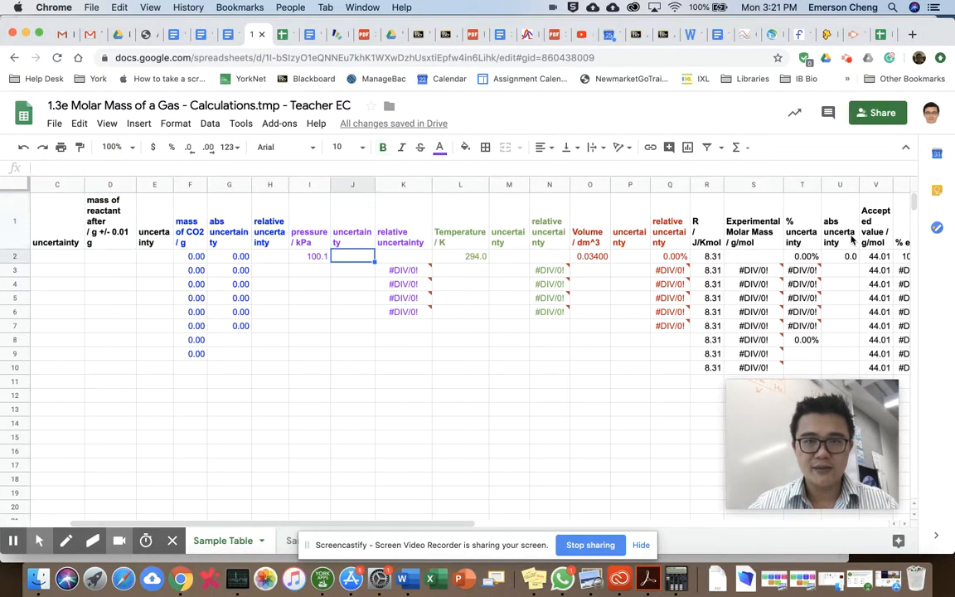
{"action": "key", "text": "Down"}
{"action": "key", "text": "Delete"}
{"action": "key", "text": "Right"}
{"action": "key", "text": "Right"}
{"action": "key", "text": "Right"}
{"action": "key", "text": "Right"}
{"action": "key", "text": "Right"}
{"action": "key", "text": "Right"}
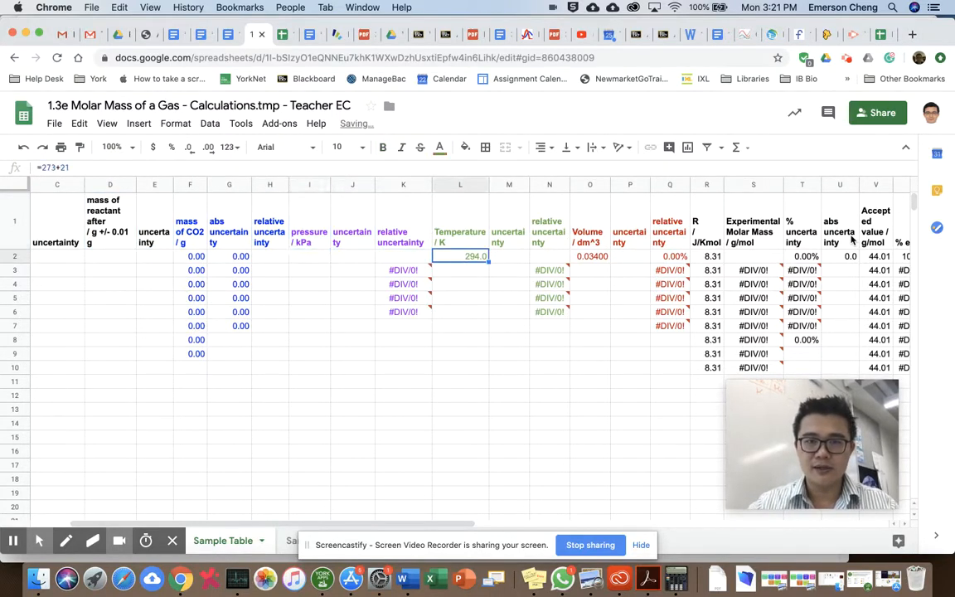
{"action": "key", "text": "Delete"}
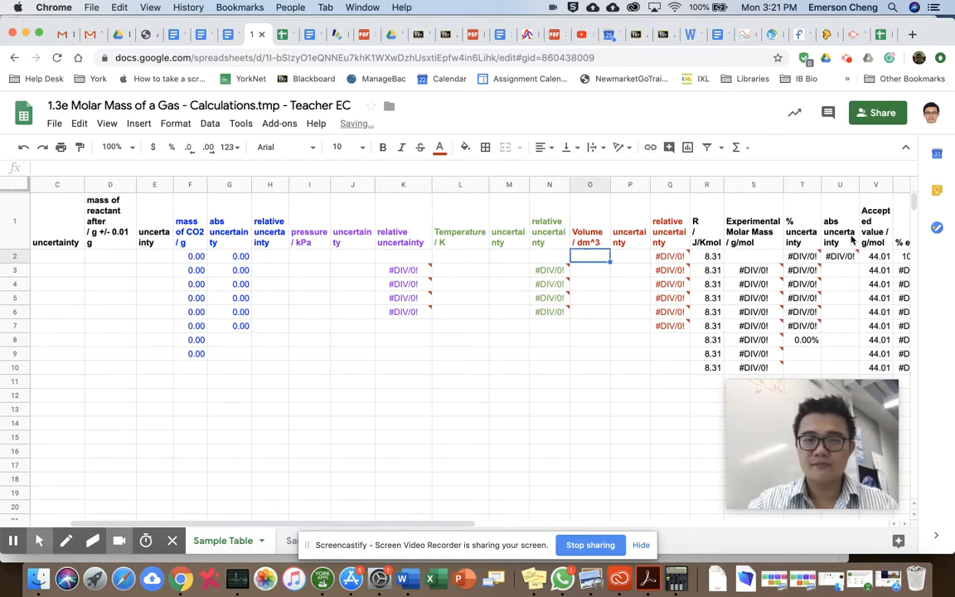
Examine the Trial 1 row across the R constant and accepted value cells and back to the trial label.
{"action": "key", "text": "Right"}
{"action": "key", "text": "Right"}
{"action": "key", "text": "Right"}
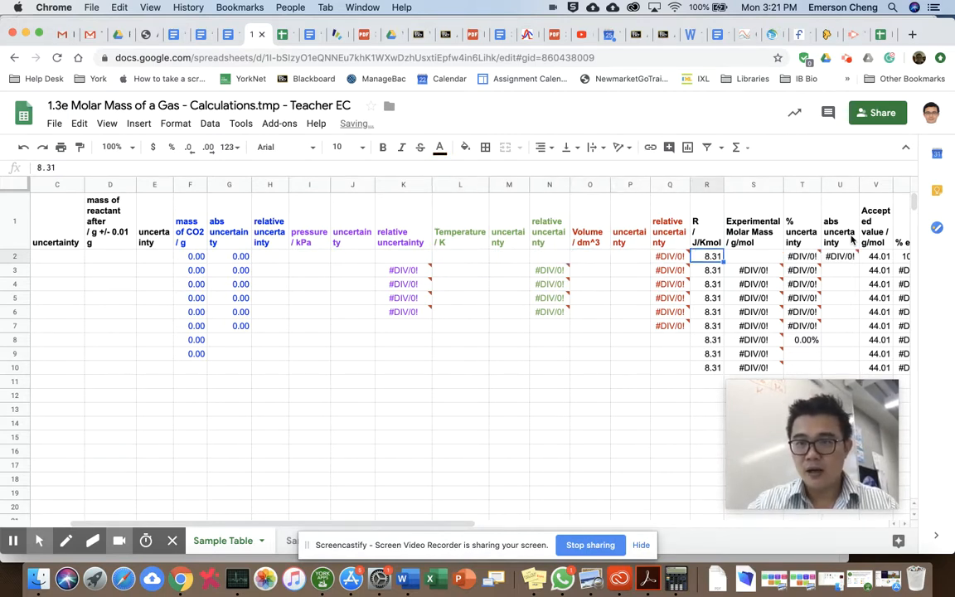
{"action": "key", "text": "Right"}
{"action": "key", "text": "Right"}
{"action": "key", "text": "Right"}
{"action": "key", "text": "Right"}
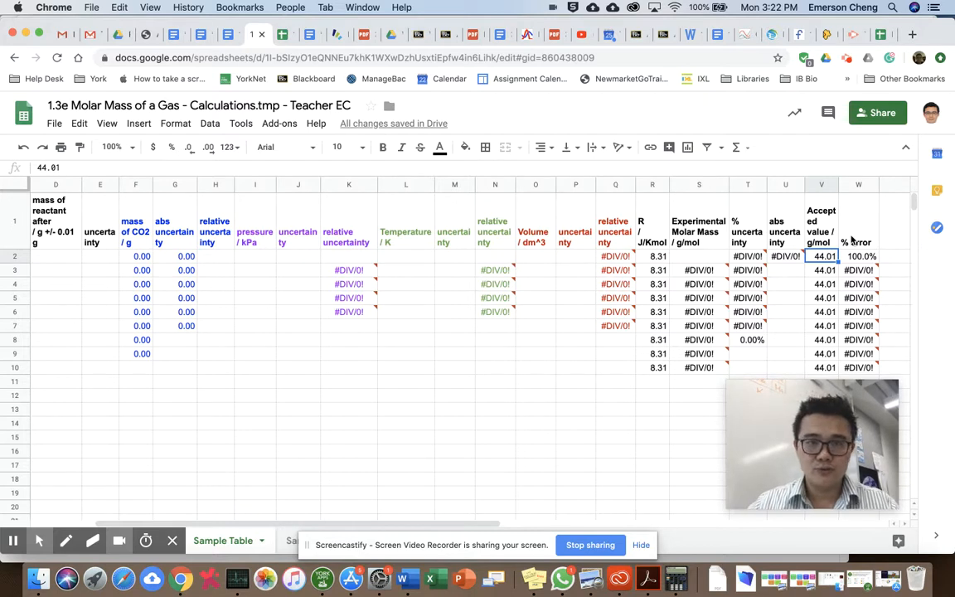
{"action": "key", "text": "Left"}
{"action": "key", "text": "Left"}
{"action": "key", "text": "Left"}
{"action": "key", "text": "Left"}
{"action": "key", "text": "Left"}
{"action": "key", "text": "Left"}
{"action": "key", "text": "Left"}
{"action": "key", "text": "Left"}
{"action": "key", "text": "Left"}
{"action": "key", "text": "Left"}
{"action": "key", "text": "Left"}
{"action": "key", "text": "Left"}
{"action": "key", "text": "Left"}
{"action": "key", "text": "Left"}
{"action": "key", "text": "Left"}
{"action": "key", "text": "Left"}
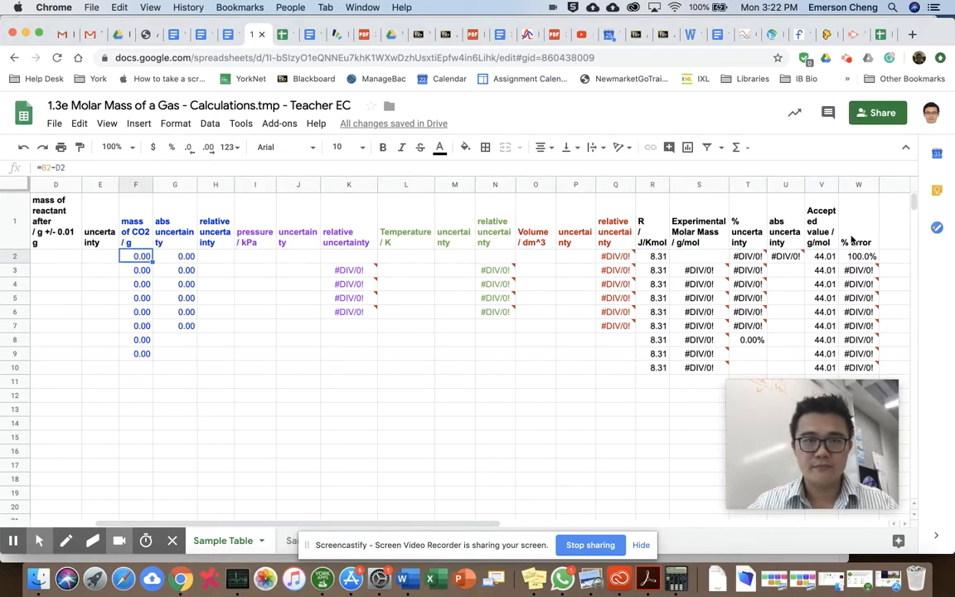
{"action": "key", "text": "Left"}
{"action": "key", "text": "Left"}
{"action": "key", "text": "Left"}
{"action": "key", "text": "Left"}
{"action": "key", "text": "Left"}
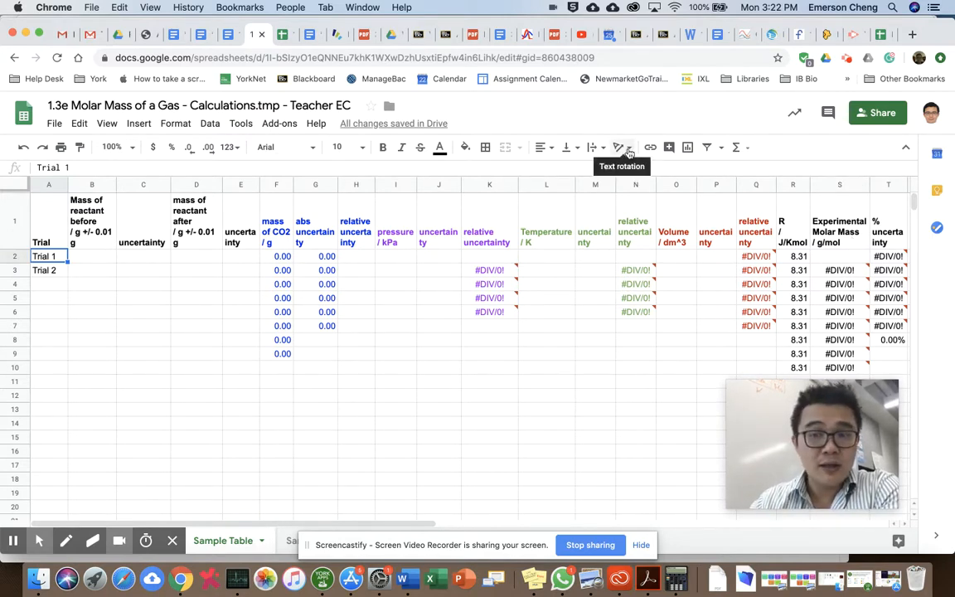
Hide uncertainty columns C and E beside the reactant mass before and after columns.
{"action": "left_click", "coordinate": [130, 185]}
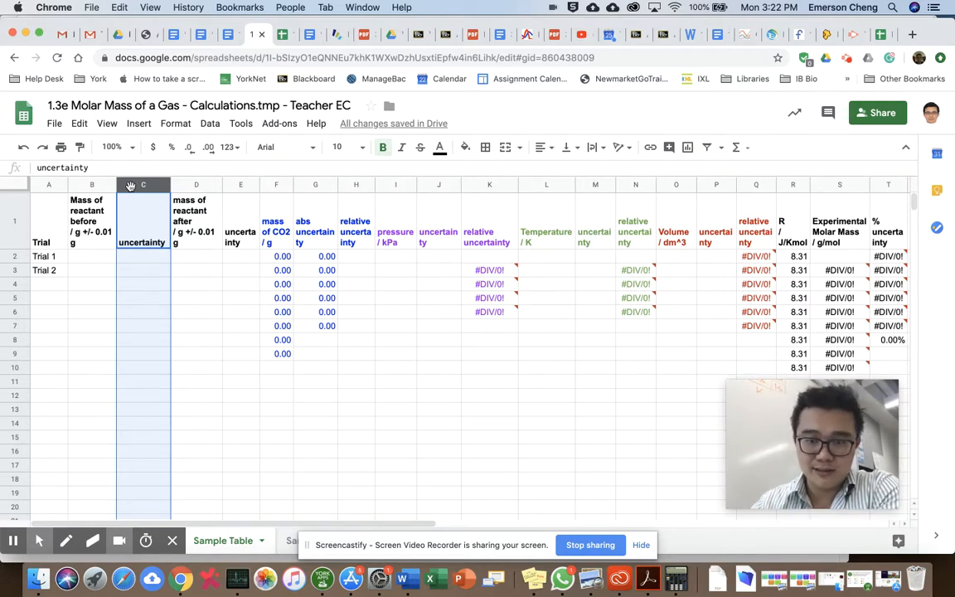
{"action": "right_click", "coordinate": [130, 186]}
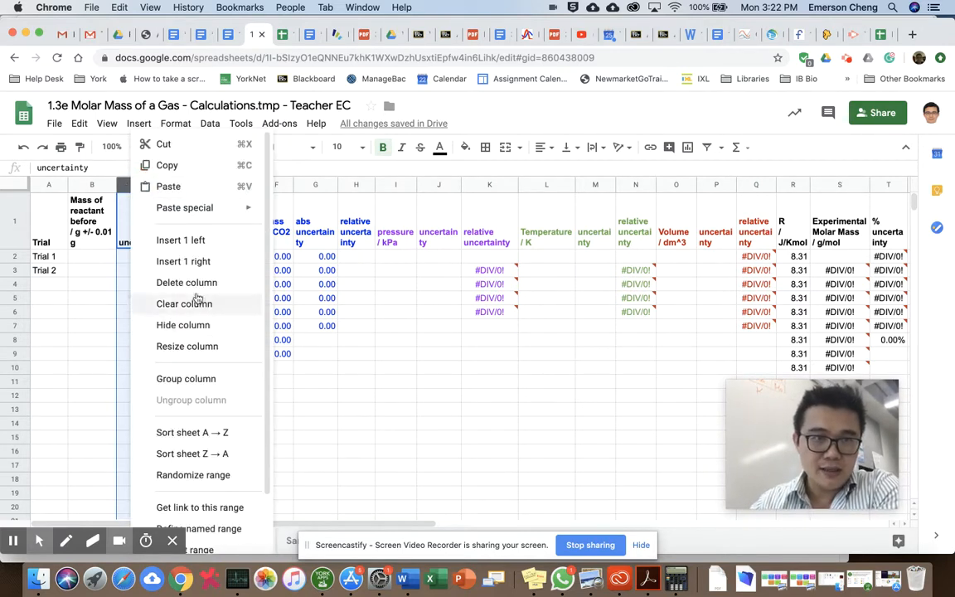
{"action": "left_click", "coordinate": [183, 325]}
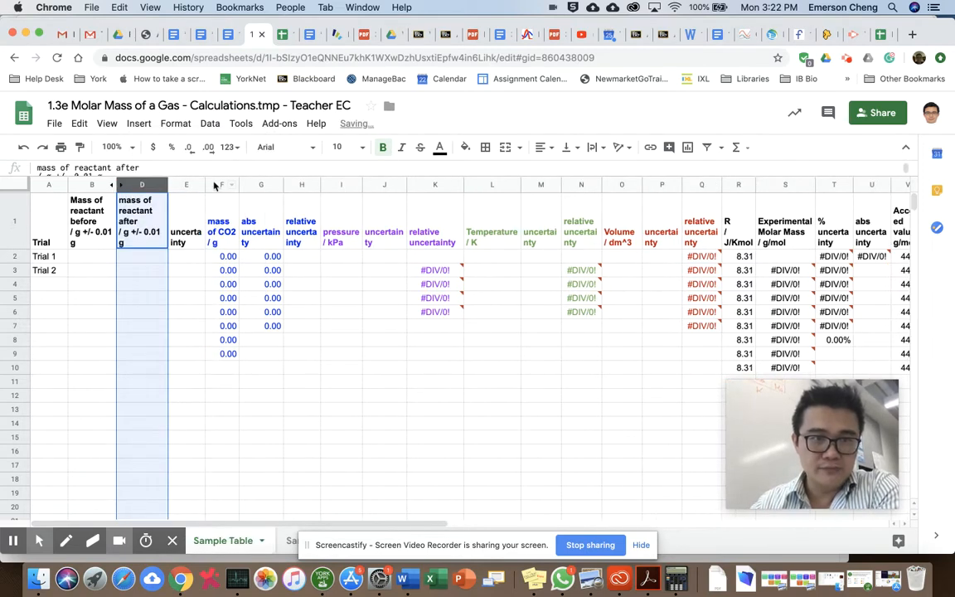
{"action": "right_click", "coordinate": [186, 184]}
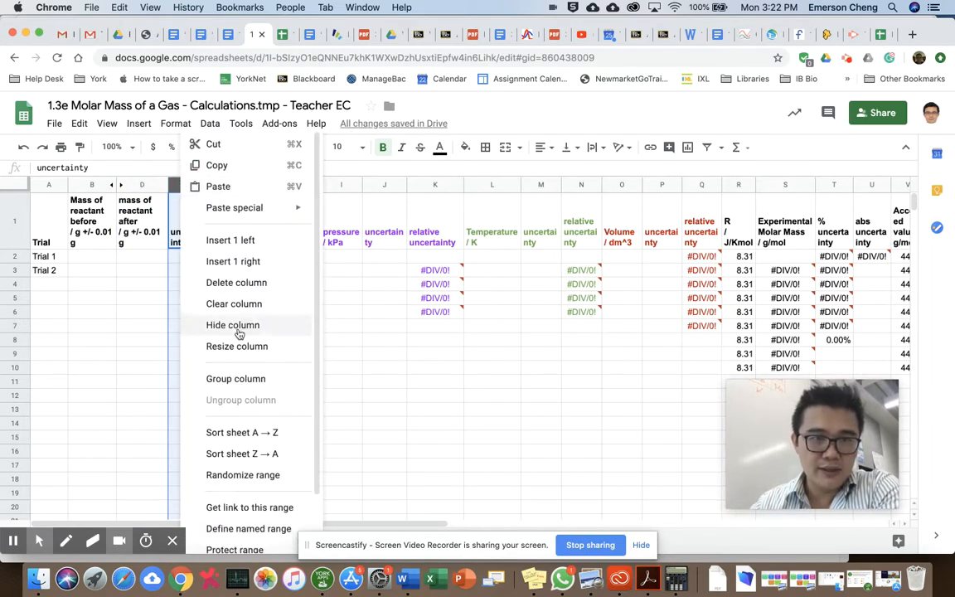
{"action": "left_click", "coordinate": [239, 327]}
Hide the absolute and relative uncertainty columns G and H that follow the mass of CO2 column.
{"action": "right_click", "coordinate": [221, 186]}
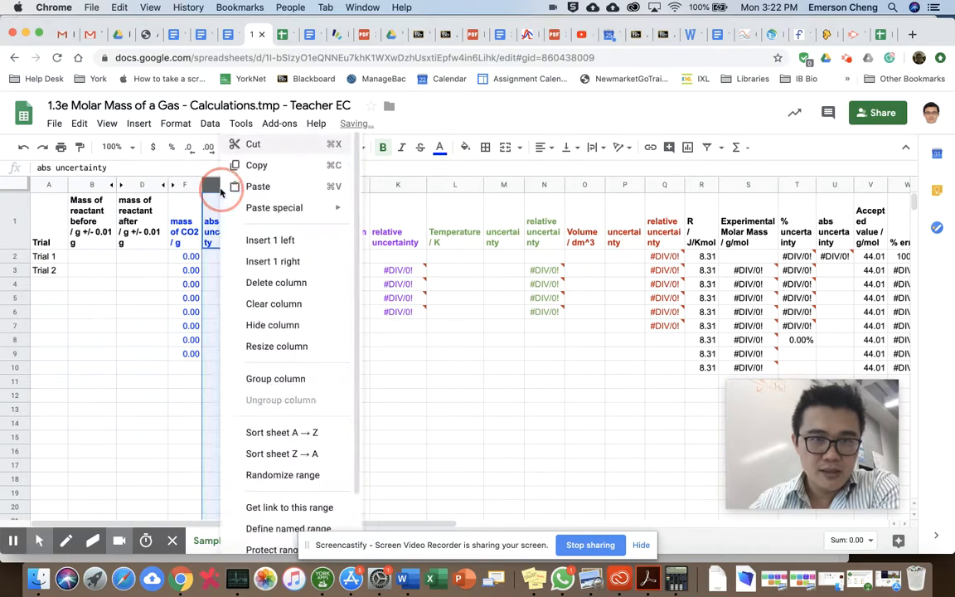
{"action": "left_click", "coordinate": [286, 326]}
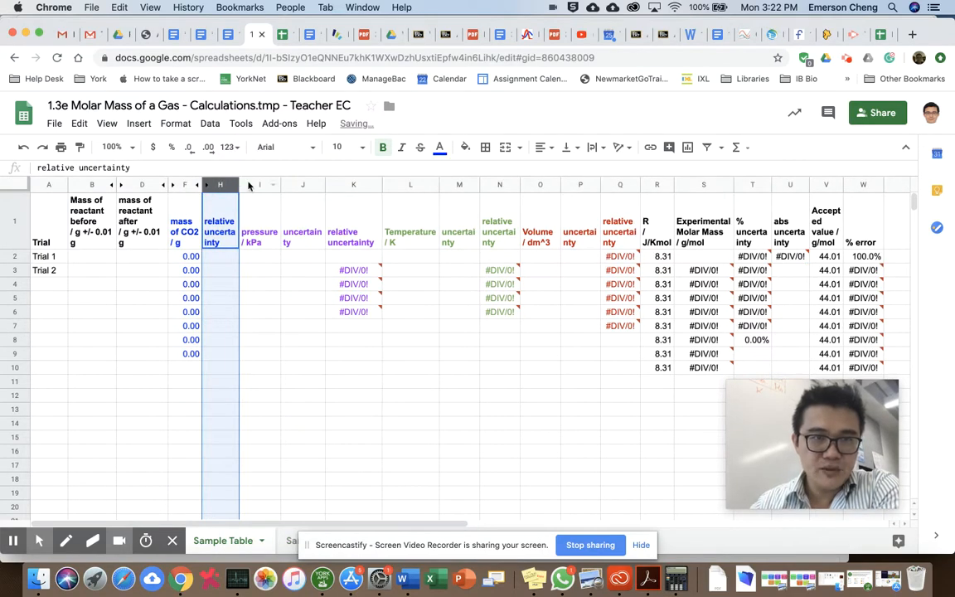
{"action": "right_click", "coordinate": [213, 184]}
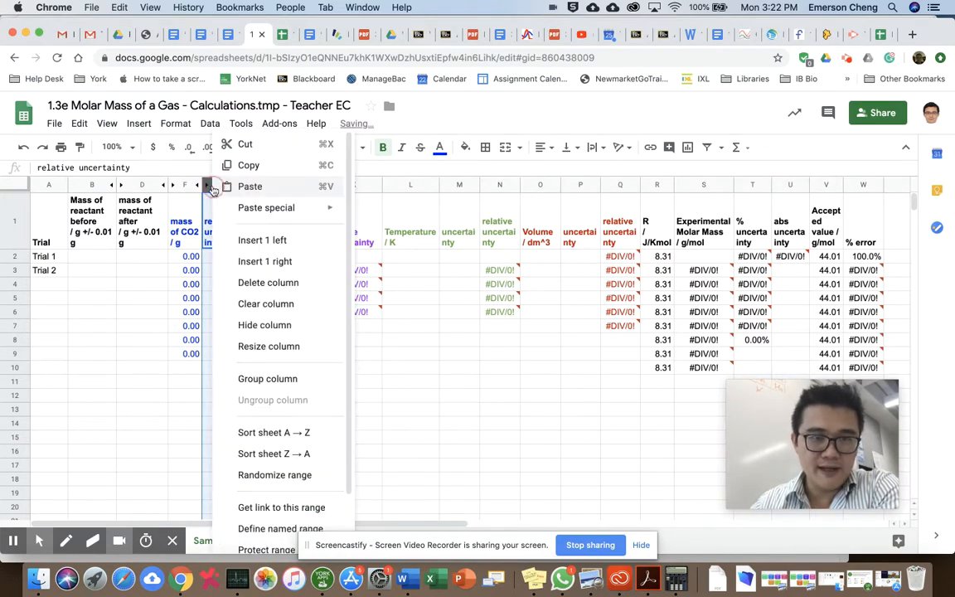
{"action": "left_click", "coordinate": [253, 324]}
Hide the pressure's uncertainty and relative uncertainty columns, J and K.
{"action": "right_click", "coordinate": [254, 186]}
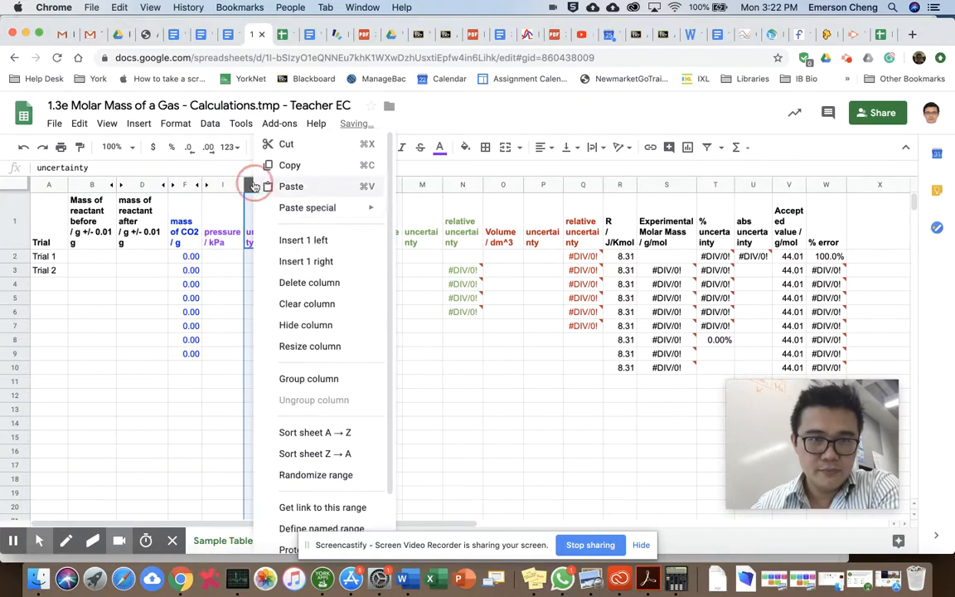
{"action": "left_click", "coordinate": [313, 325]}
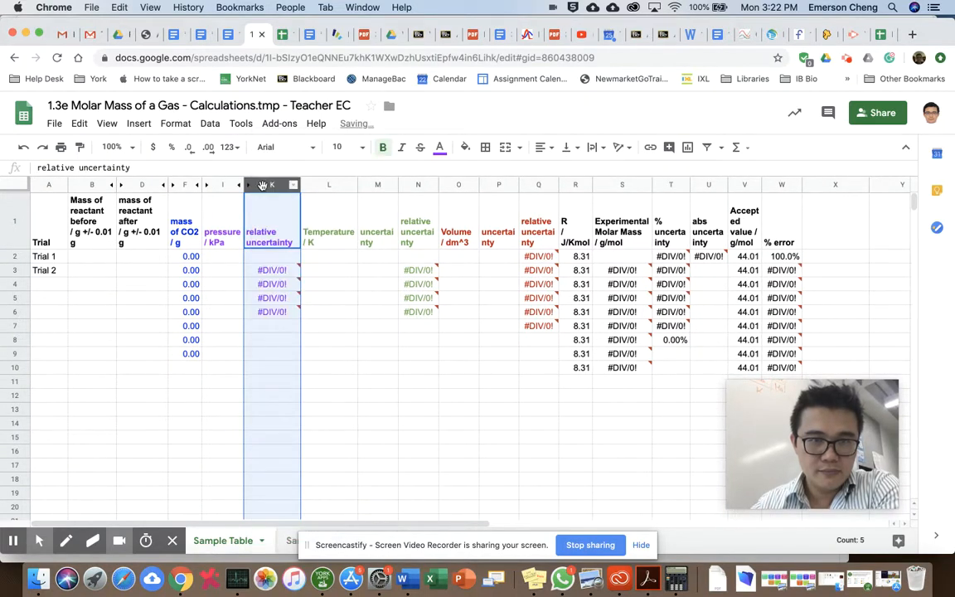
{"action": "right_click", "coordinate": [261, 185]}
{"action": "left_click", "coordinate": [300, 324]}
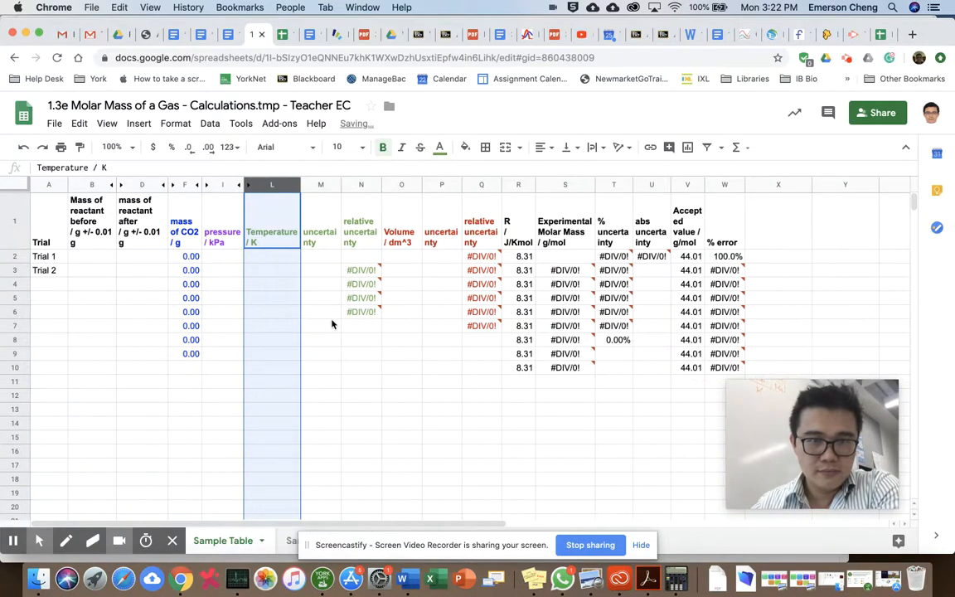
Hide the temperature's uncertainty and relative uncertainty columns, M and N.
{"action": "left_click", "coordinate": [313, 187]}
{"action": "right_click", "coordinate": [314, 187]}
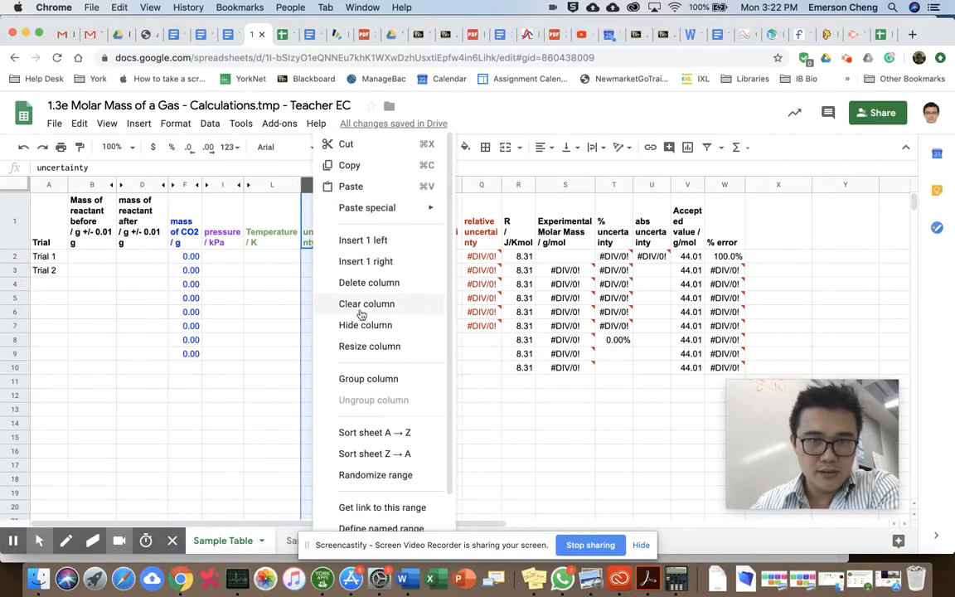
{"action": "left_click", "coordinate": [362, 325]}
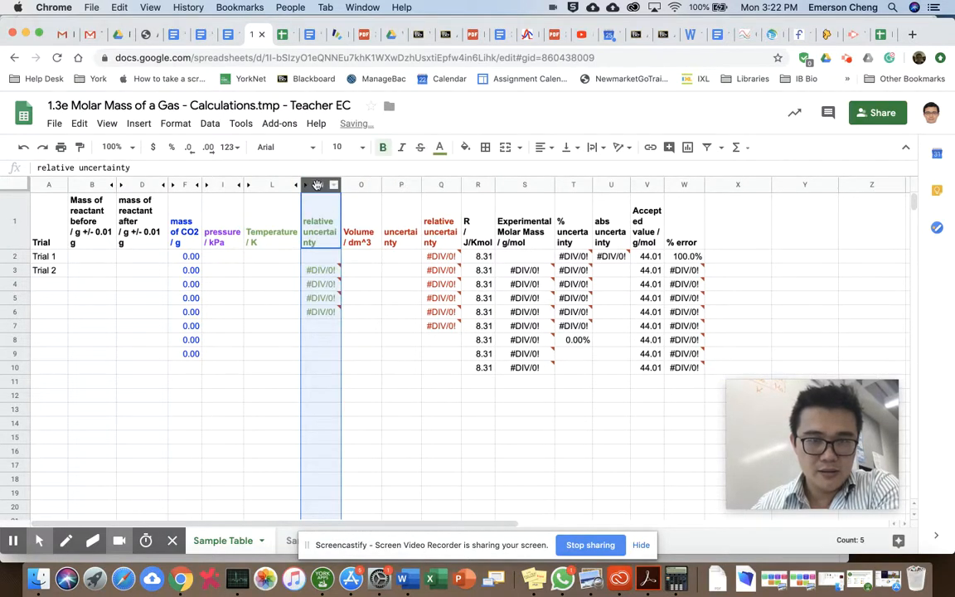
{"action": "right_click", "coordinate": [317, 185]}
{"action": "left_click", "coordinate": [358, 324]}
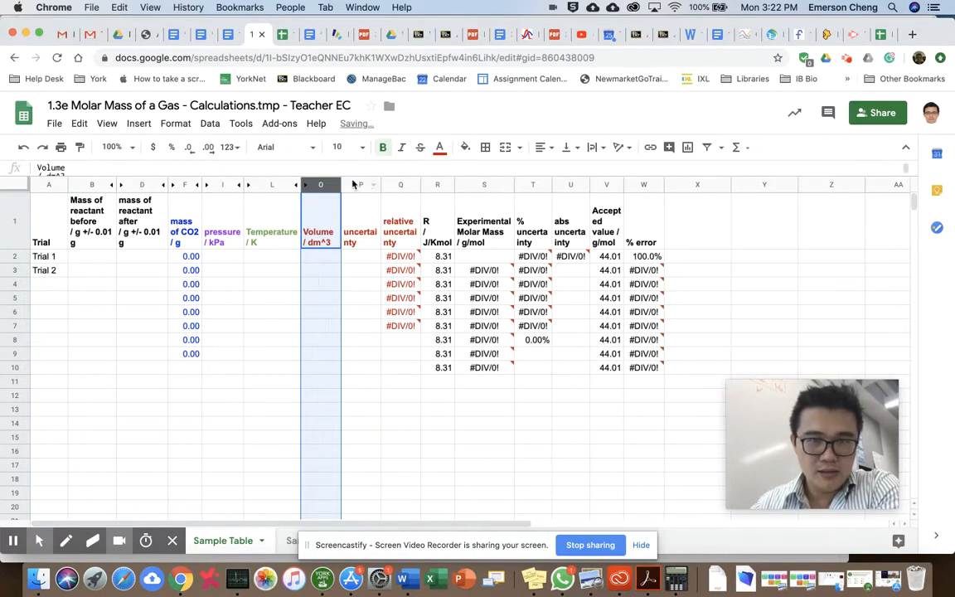
Hide the volume's uncertainty column P.
{"action": "left_click", "coordinate": [356, 185]}
{"action": "right_click", "coordinate": [357, 185]}
{"action": "left_click", "coordinate": [417, 332]}
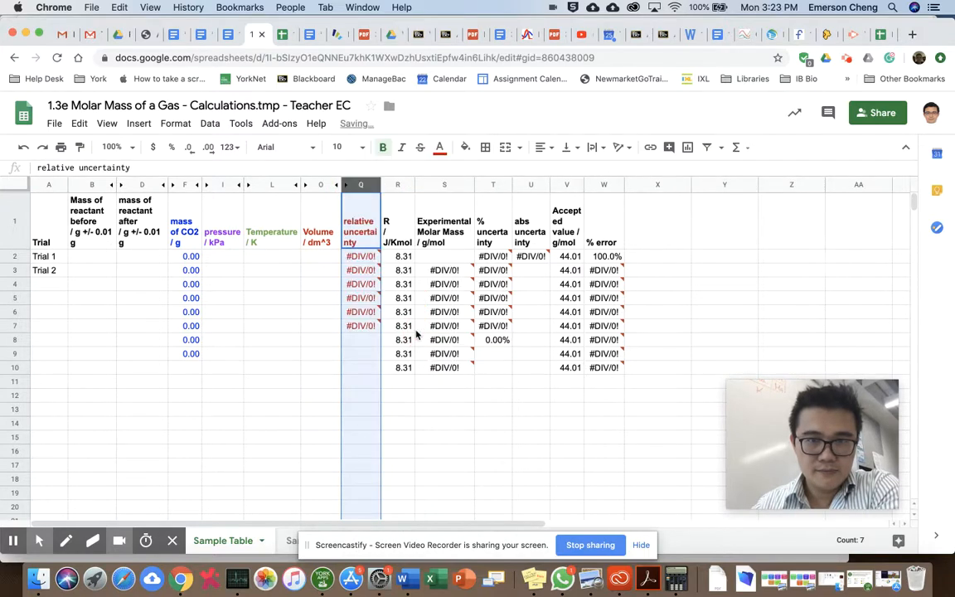
Hide the % uncertainty and abs uncertainty columns T and U that follow the experimental molar mass.
{"action": "left_click", "coordinate": [489, 186]}
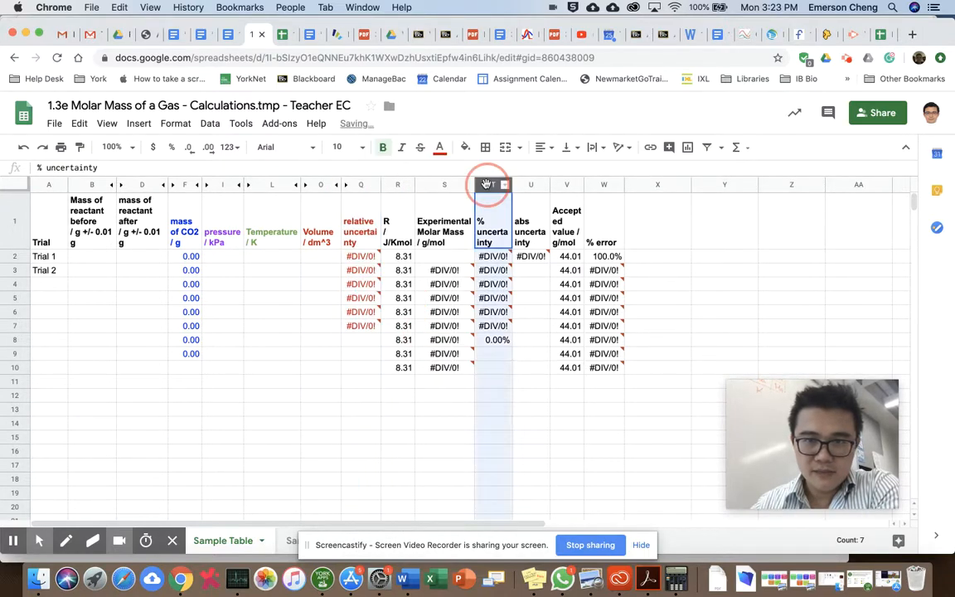
{"action": "right_click", "coordinate": [489, 186]}
{"action": "left_click", "coordinate": [524, 329]}
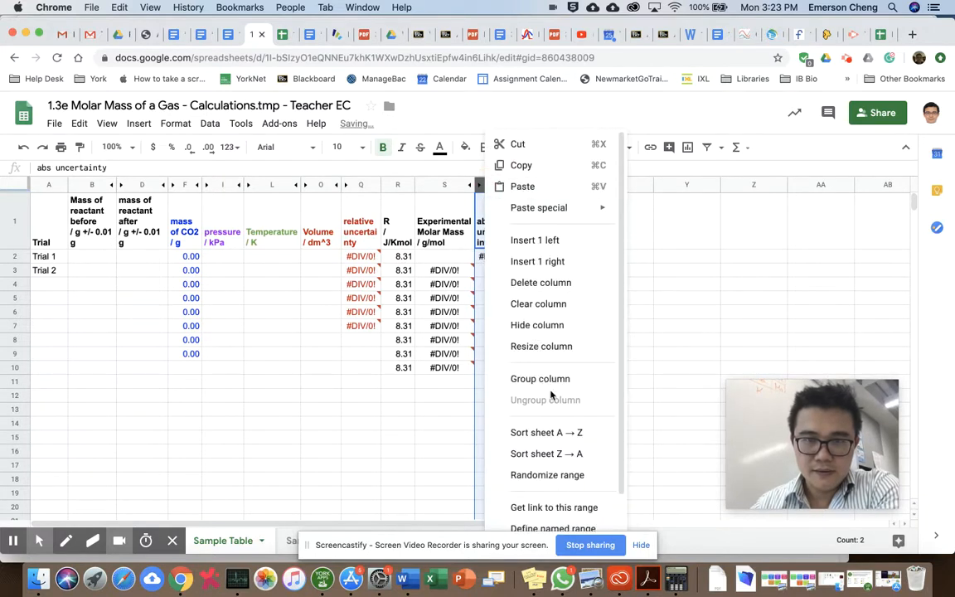
{"action": "left_click", "coordinate": [547, 325]}
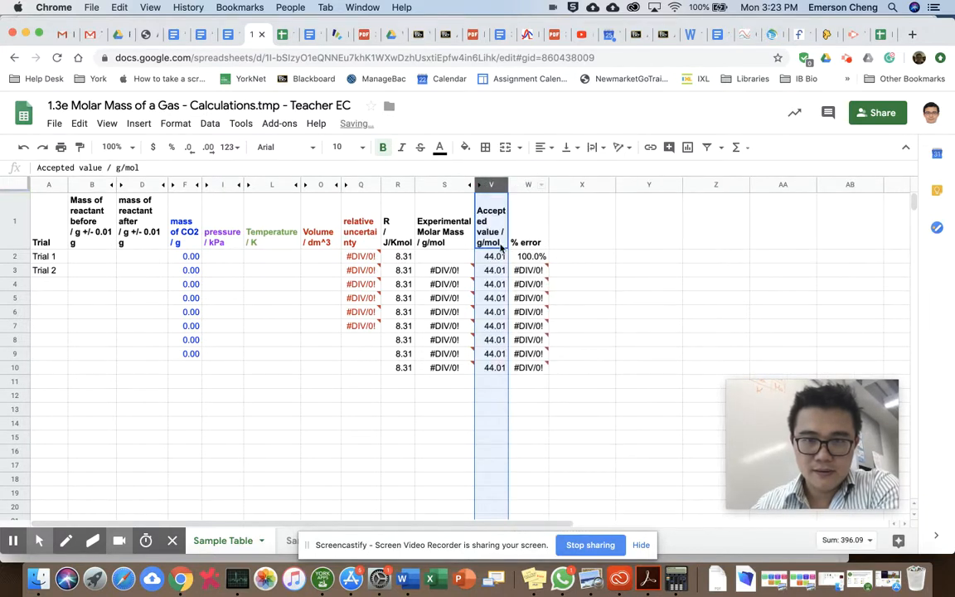
Widen columns B and D and enter Trial 1's reactant masses, 0.33 before and 0.24 after.
{"action": "left_click", "coordinate": [89, 259]}
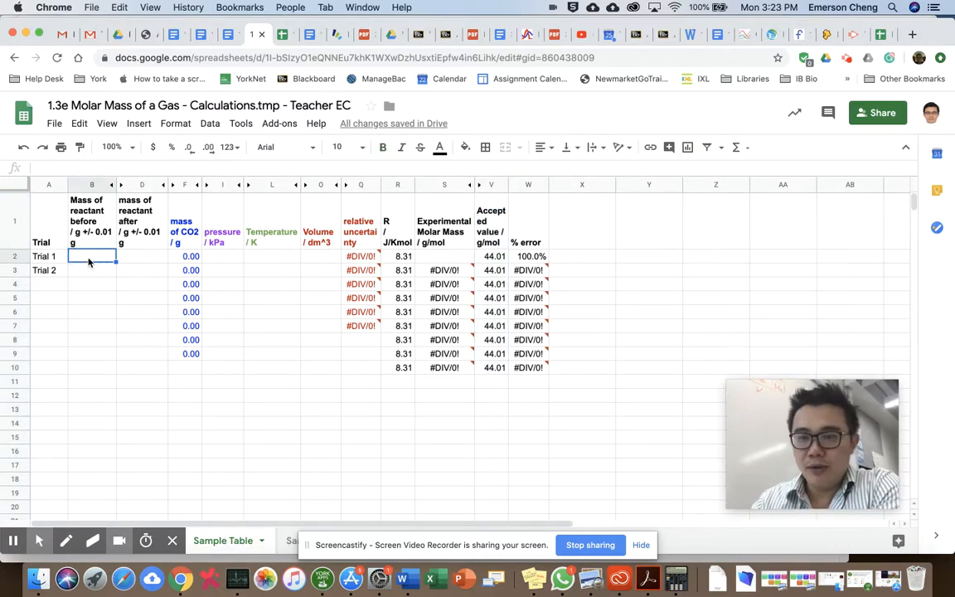
{"action": "left_click_drag", "start_coordinate": [115, 184], "coordinate": [189, 185]}
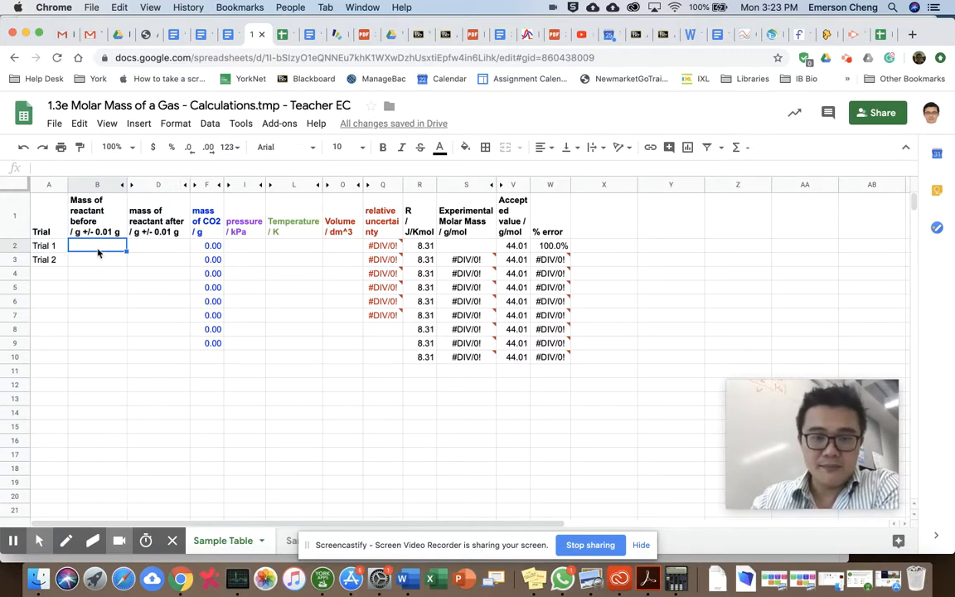
{"action": "type", "text": "3"}
{"action": "key", "text": "BackSpace"}
{"action": "type", "text": "0.33"}
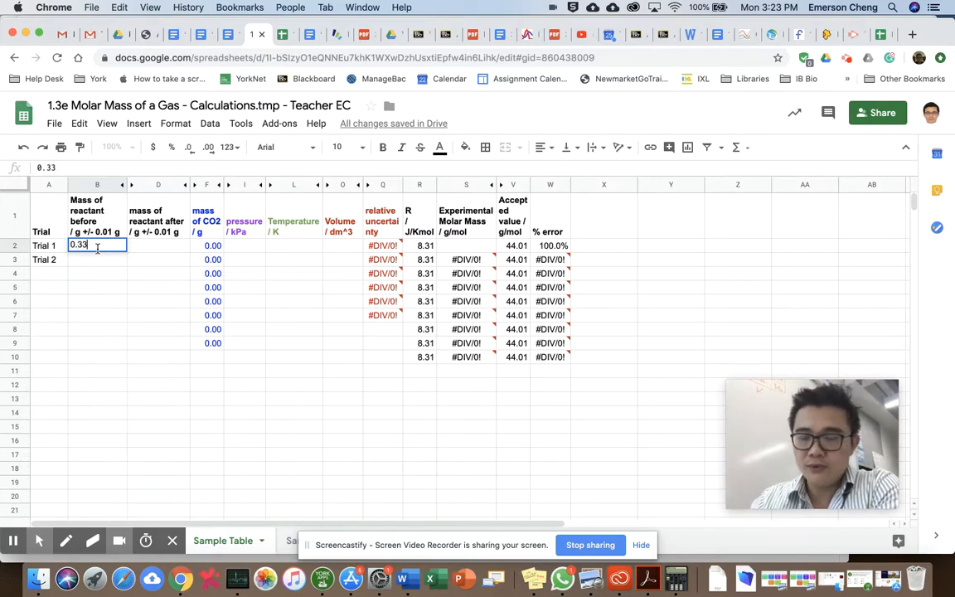
{"action": "key", "text": "Tab"}
{"action": "type", "text": "0.24"}
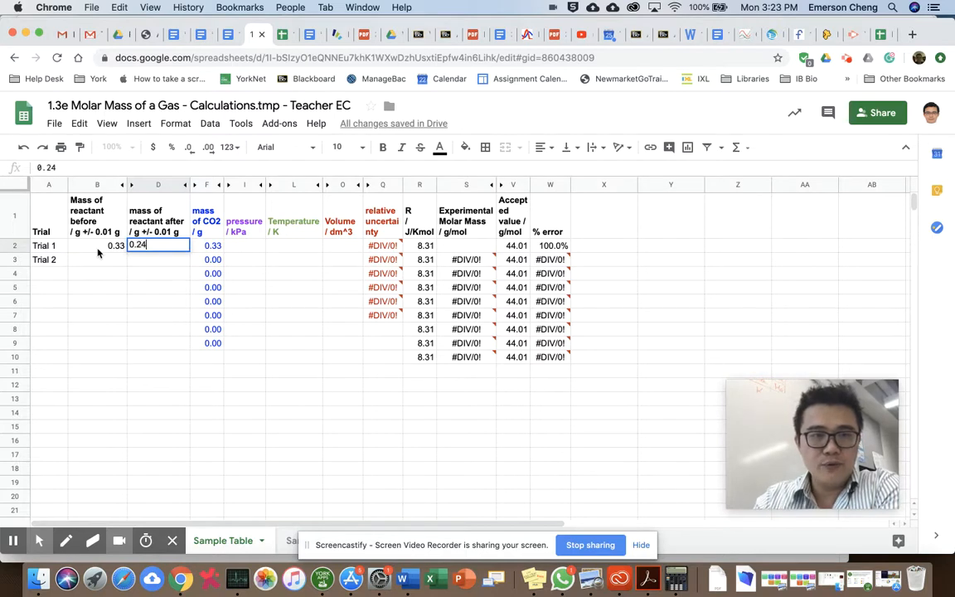
{"action": "key", "text": "Return"}
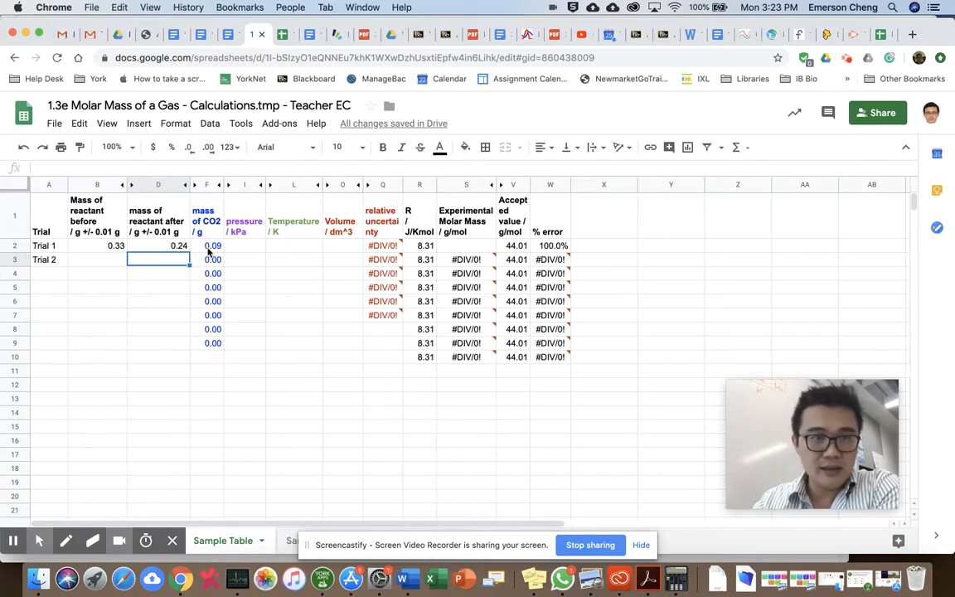
Clear the existing mass of CO2 formulas in cells F2 to F9.
{"action": "left_click", "coordinate": [208, 247]}
{"action": "left_click_drag", "start_coordinate": [209, 247], "coordinate": [220, 340]}
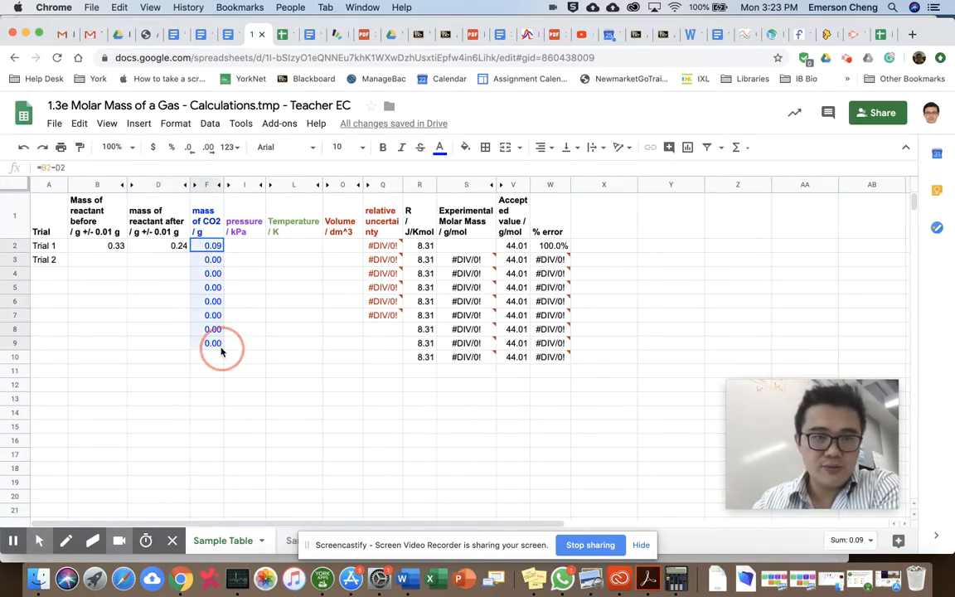
{"action": "key", "text": "Delete"}
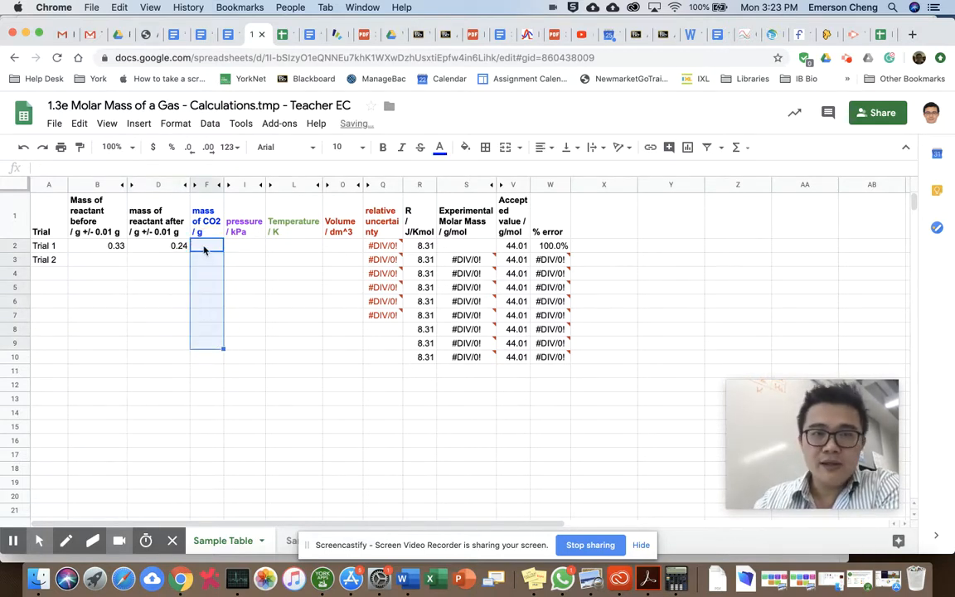
Calculate Trial 1's mass of CO2 in cell F2 with the formula =B2-D2.
{"action": "left_click", "coordinate": [205, 249]}
{"action": "type", "text": "="}
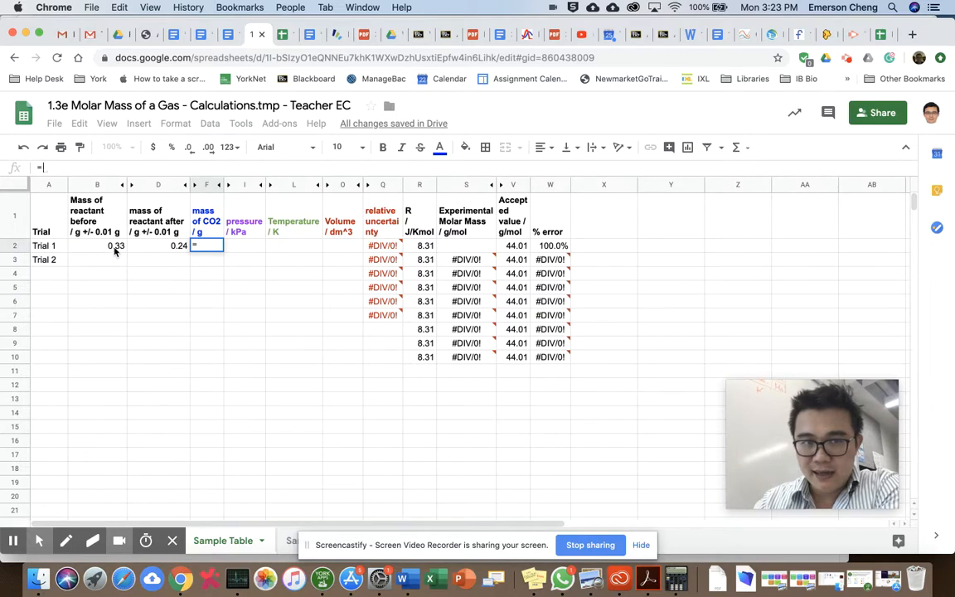
{"action": "left_click", "coordinate": [116, 253]}
{"action": "type", "text": "-"}
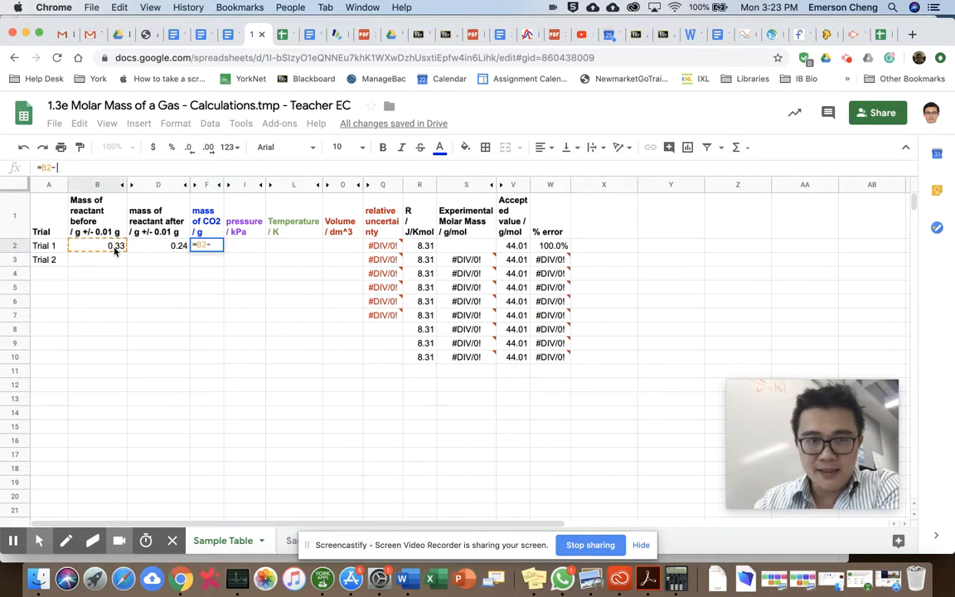
{"action": "left_click", "coordinate": [166, 250]}
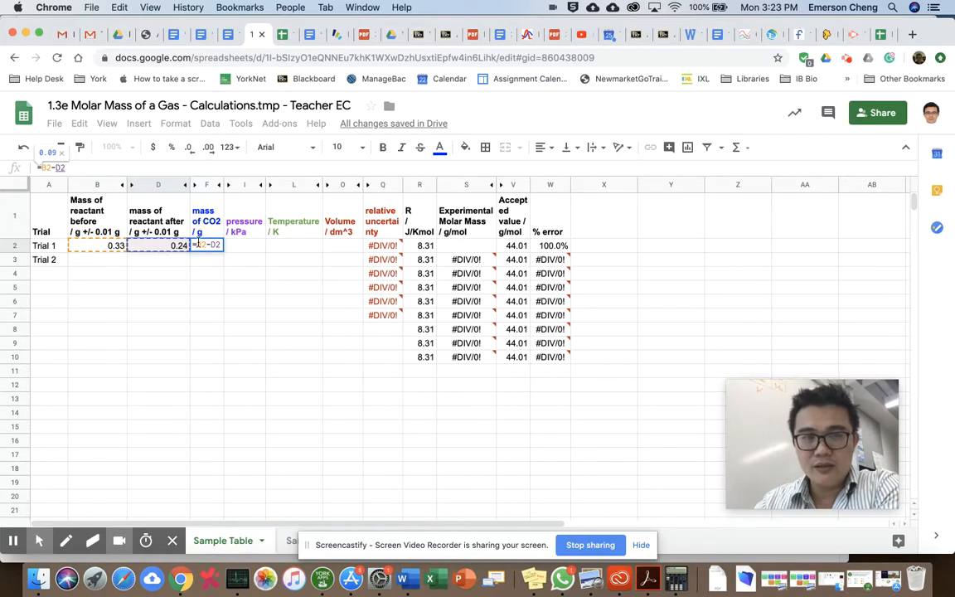
{"action": "key", "text": "Return"}
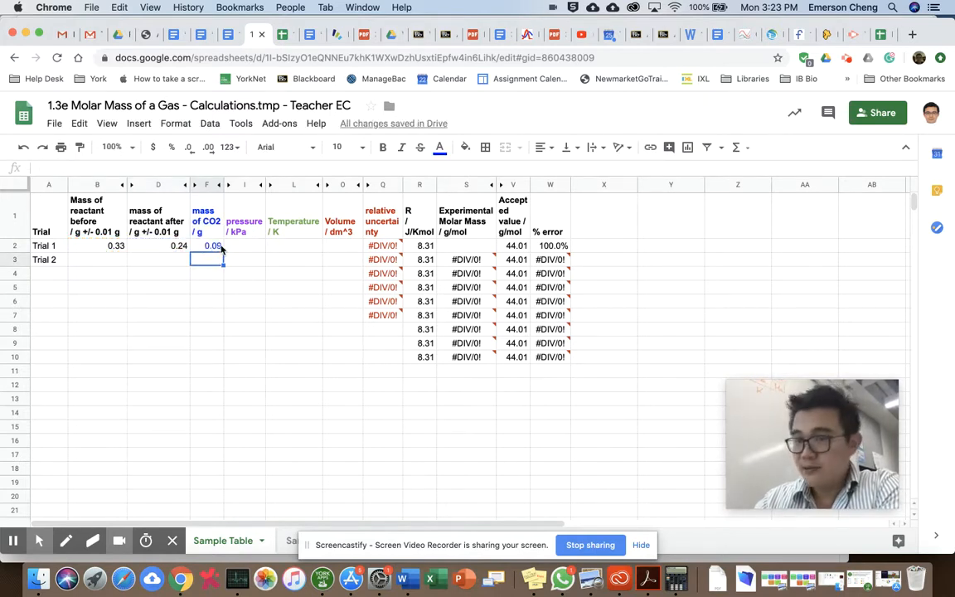
Set Trial 1's mass of reactant after to 0.25 and fill the mass of CO2 formula from F2 down to F9.
{"action": "left_click", "coordinate": [176, 248]}
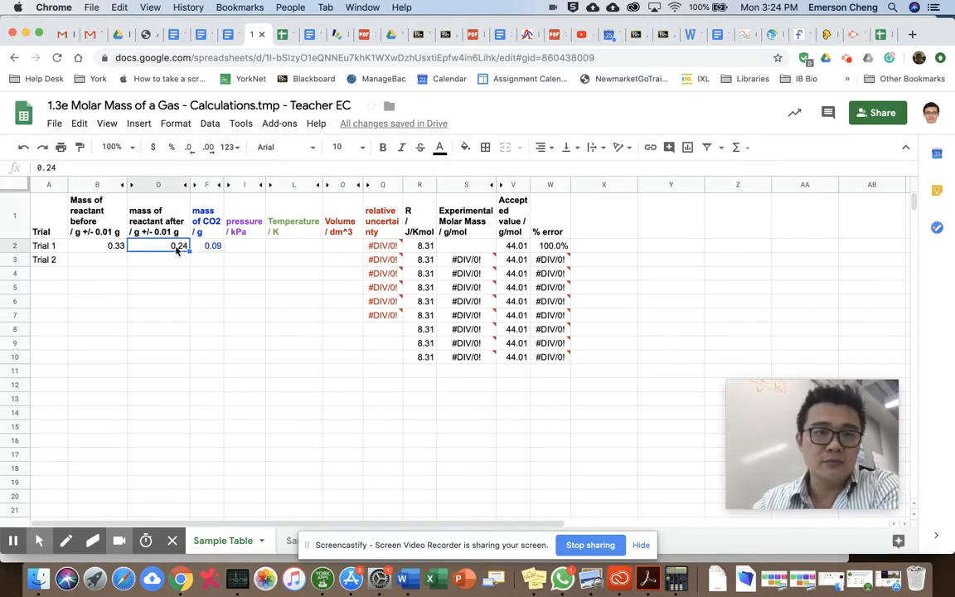
{"action": "type", "text": ".25"}
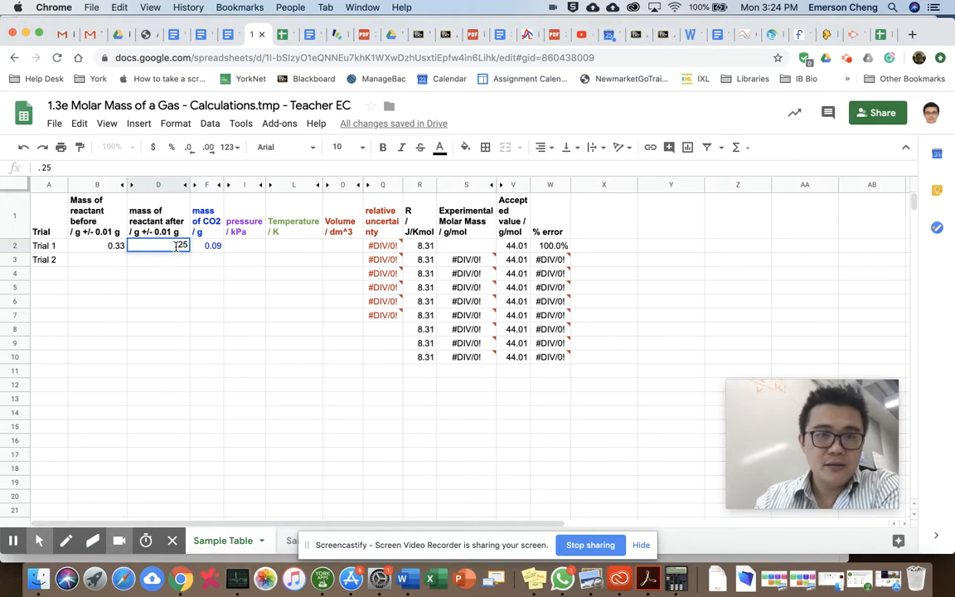
{"action": "key", "text": "Return"}
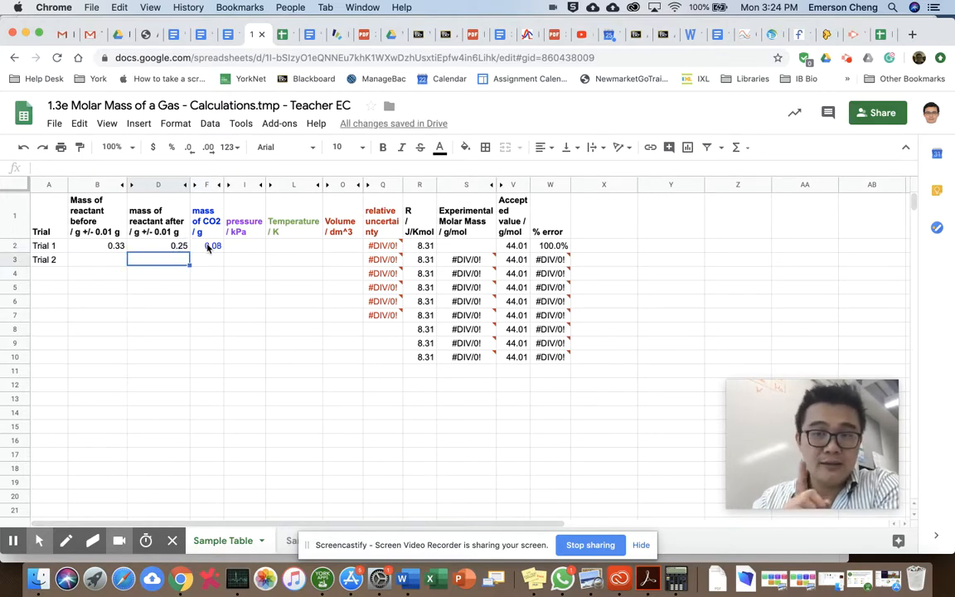
{"action": "left_click", "coordinate": [209, 247]}
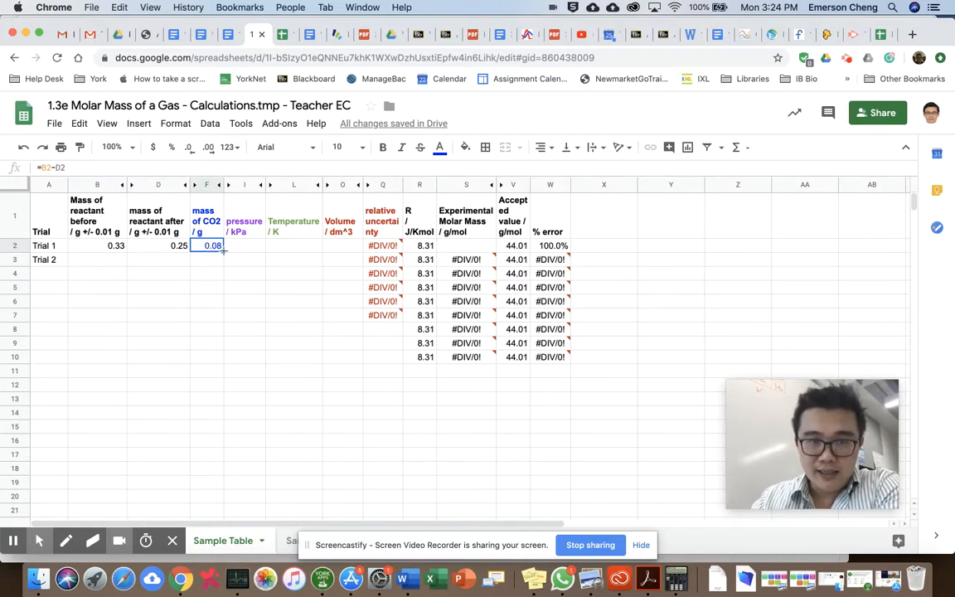
{"action": "left_click_drag", "start_coordinate": [223, 250], "coordinate": [223, 348]}
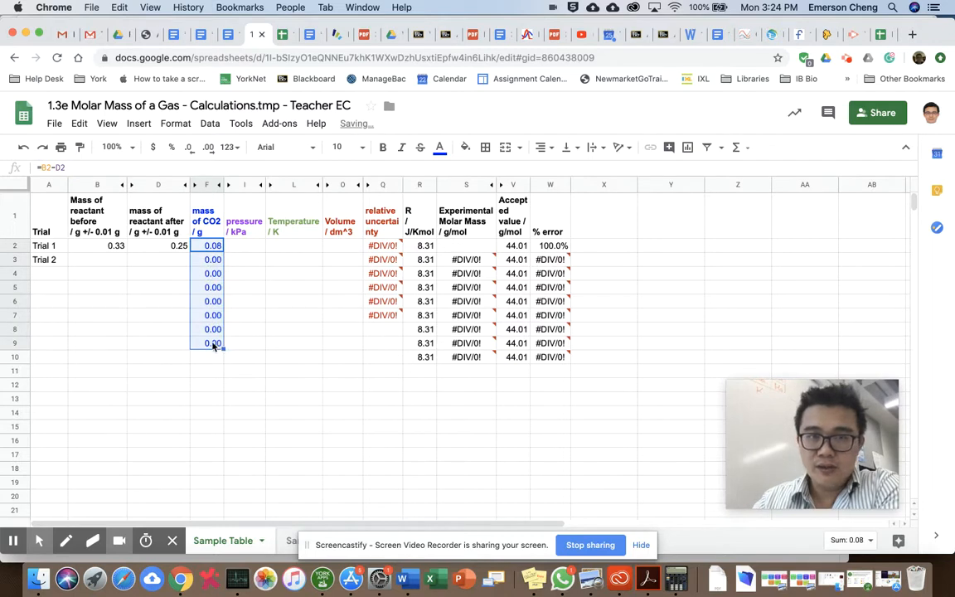
Enter Trial 2's reactant masses, 0.32 before and 0.24 after, and check the mass of CO2 formula in F3.
{"action": "left_click", "coordinate": [93, 264]}
{"action": "type", "text": "0.32"}
{"action": "key", "text": "Tab"}
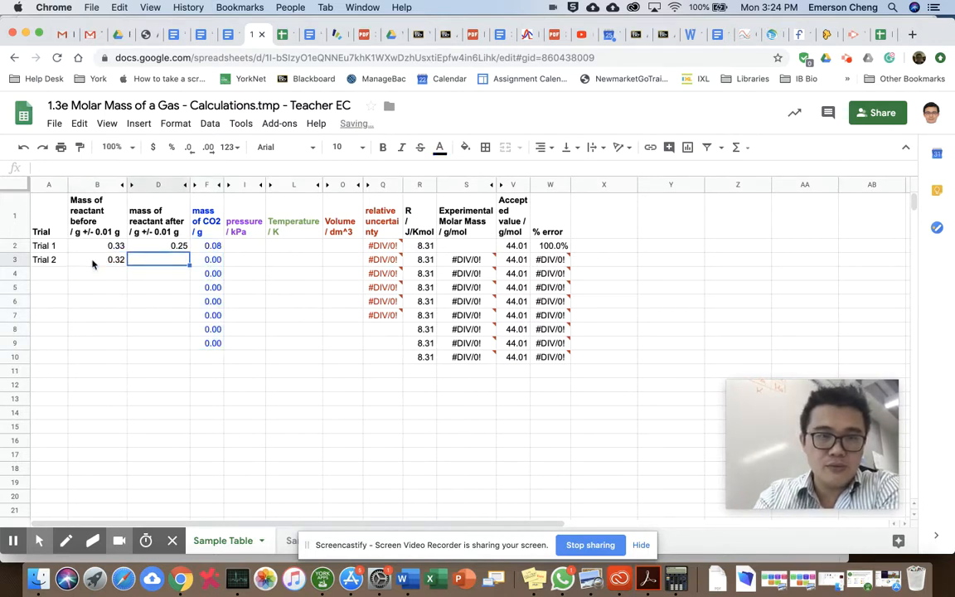
{"action": "type", "text": "0.18"}
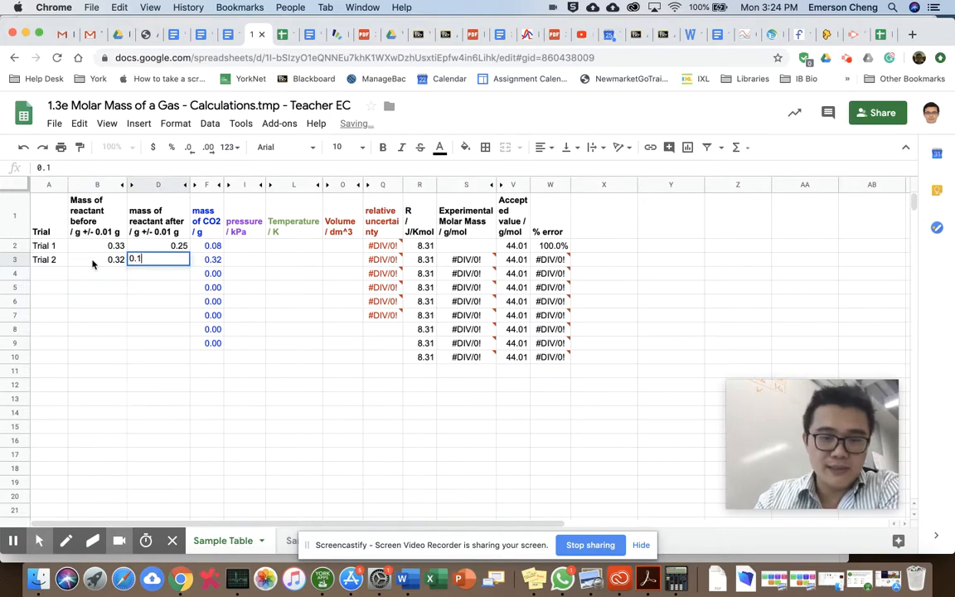
{"action": "key", "text": "BackSpace"}
{"action": "key", "text": "BackSpace"}
{"action": "type", "text": "24"}
{"action": "key", "text": "Return"}
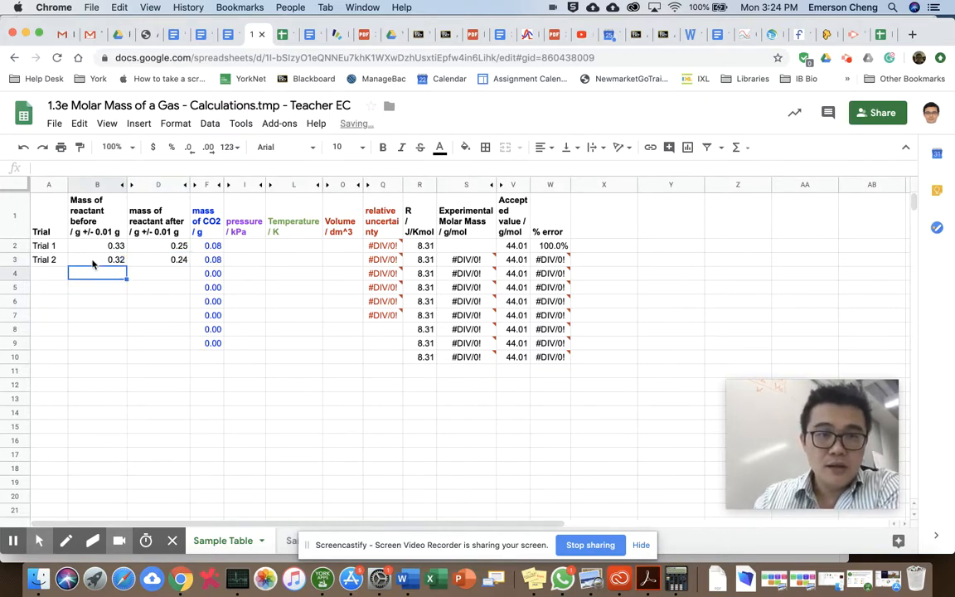
{"action": "left_click", "coordinate": [206, 261]}
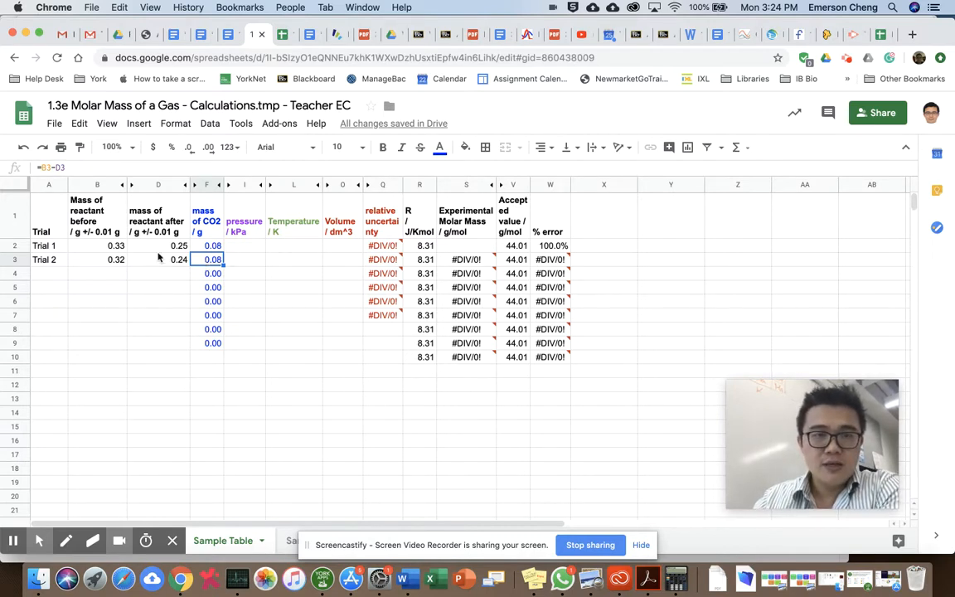
Clear Trial 2's reactant masses and mass of CO2, and refill the CO2 formula from F2 into F3.
{"action": "left_click_drag", "start_coordinate": [93, 262], "coordinate": [209, 264]}
{"action": "key", "text": "Delete"}
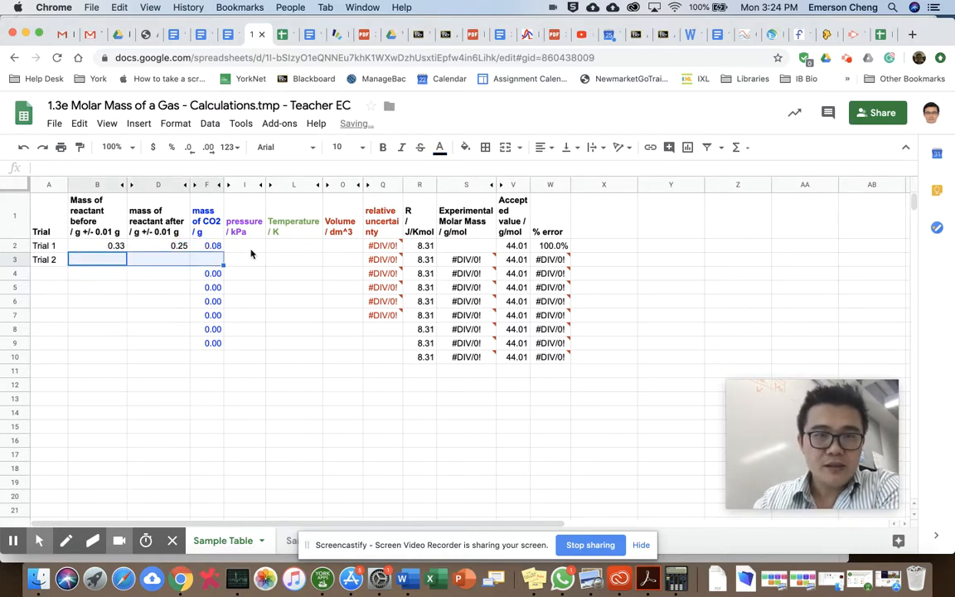
{"action": "left_click", "coordinate": [212, 246]}
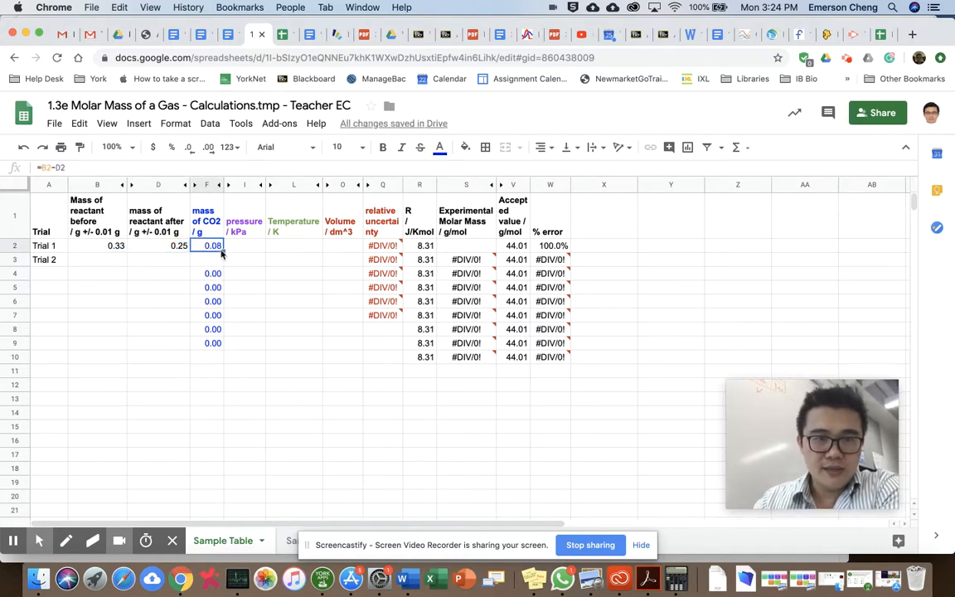
{"action": "left_click_drag", "start_coordinate": [223, 251], "coordinate": [222, 262]}
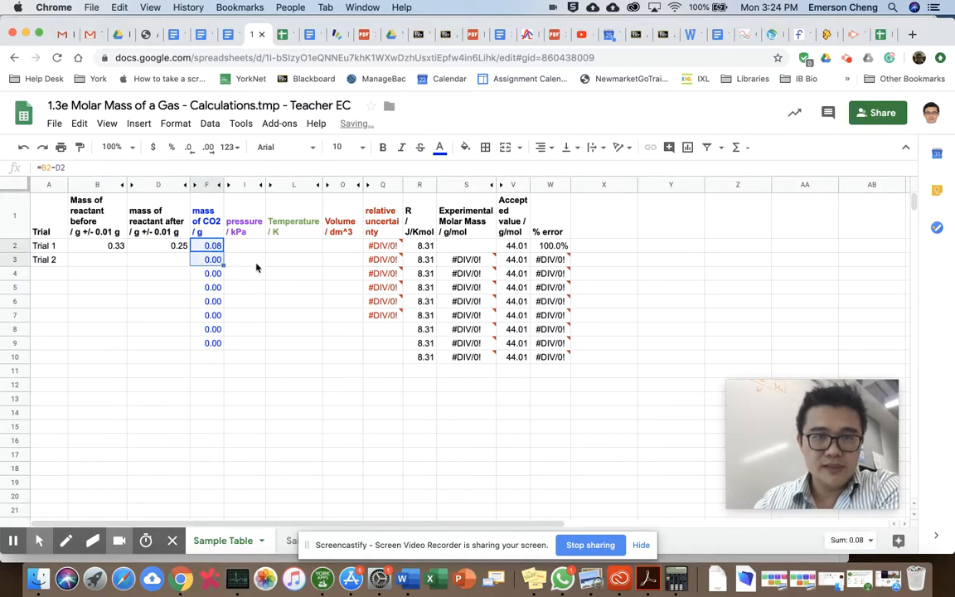
Set Trial 1's pressure to 100.10 kPa and calculate its temperature in L2 with the formula =21+273.
{"action": "left_click", "coordinate": [249, 260]}
{"action": "left_click", "coordinate": [244, 245]}
{"action": "type", "text": "100.10"}
{"action": "key", "text": "Tab"}
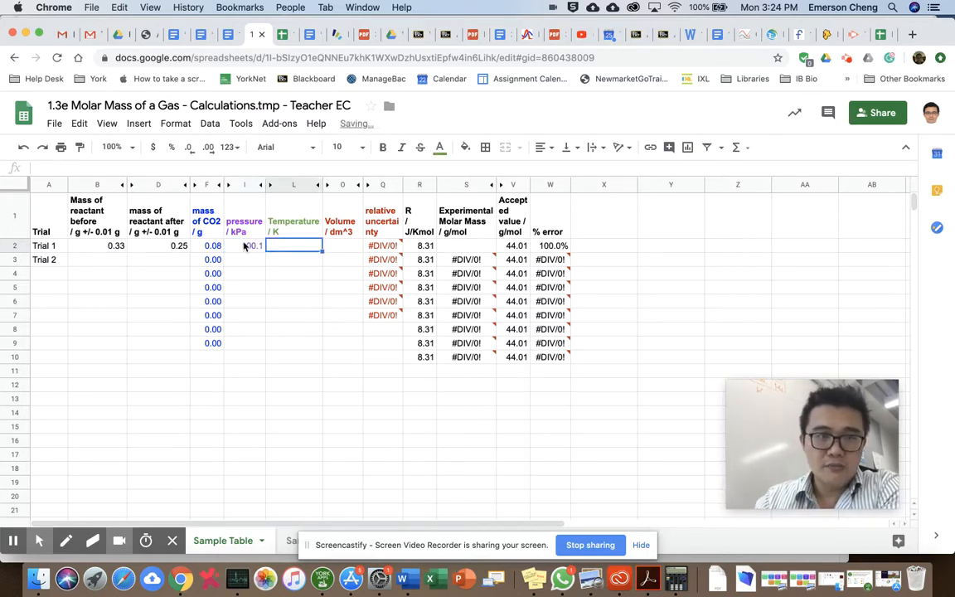
{"action": "left_click", "coordinate": [137, 166]}
{"action": "type", "text": "="}
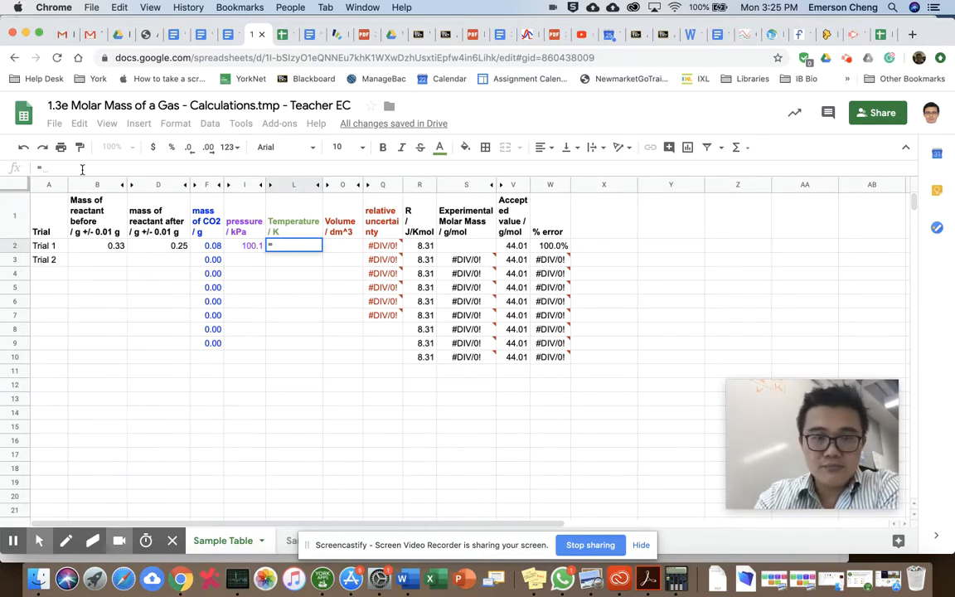
{"action": "type", "text": "21+273"}
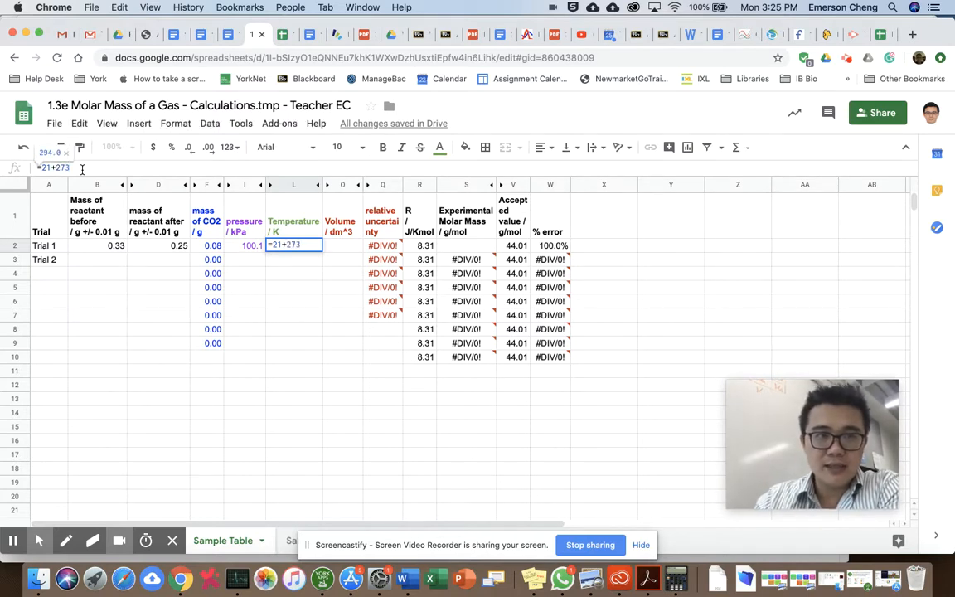
{"action": "key", "text": "Return"}
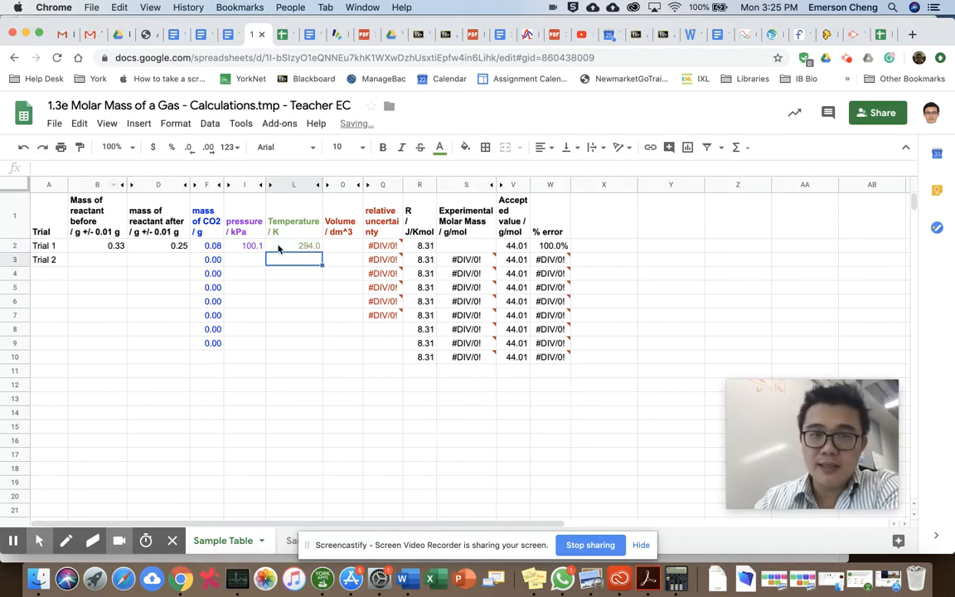
Calculate Trial 1's volume in O2 with the formula =34/1000 and hide the relative uncertainty column Q.
{"action": "left_click", "coordinate": [343, 246]}
{"action": "left_click", "coordinate": [255, 166]}
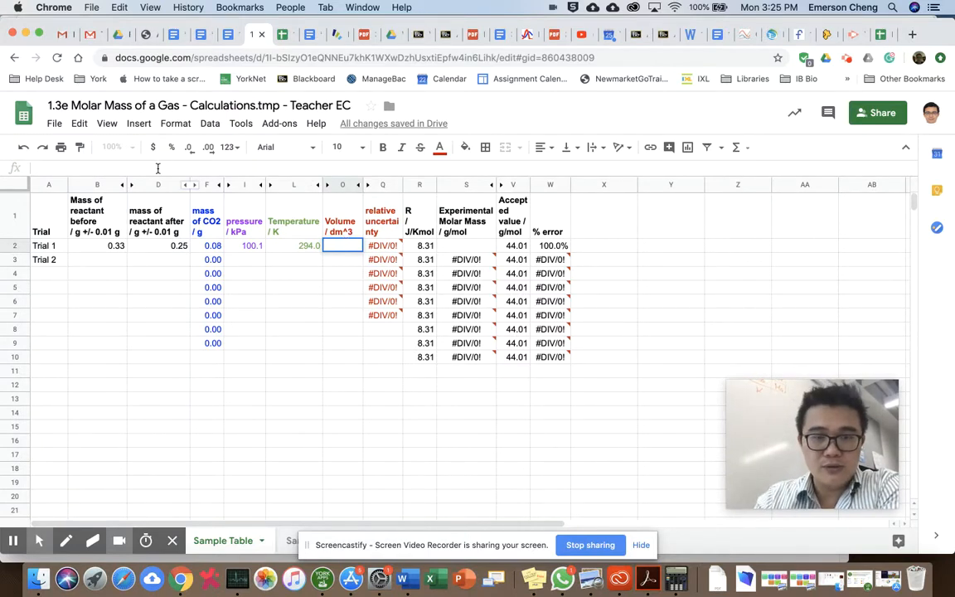
{"action": "type", "text": "="}
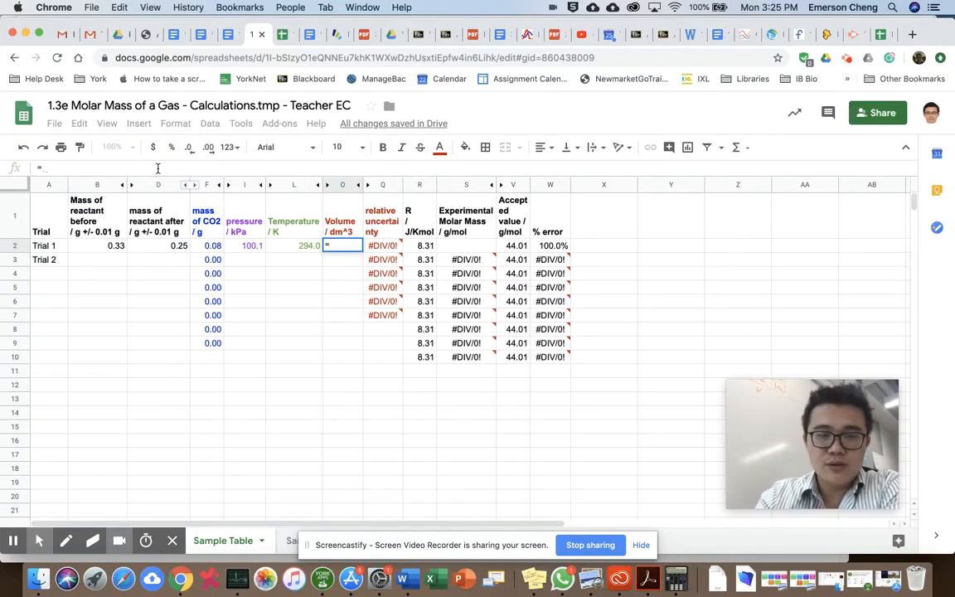
{"action": "type", "text": "34"}
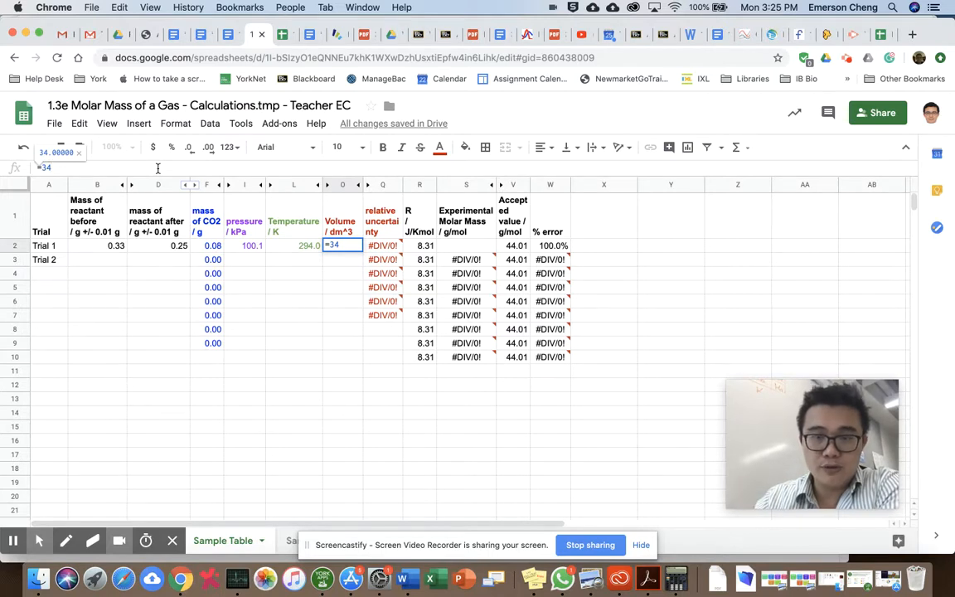
{"action": "type", "text": "/1000"}
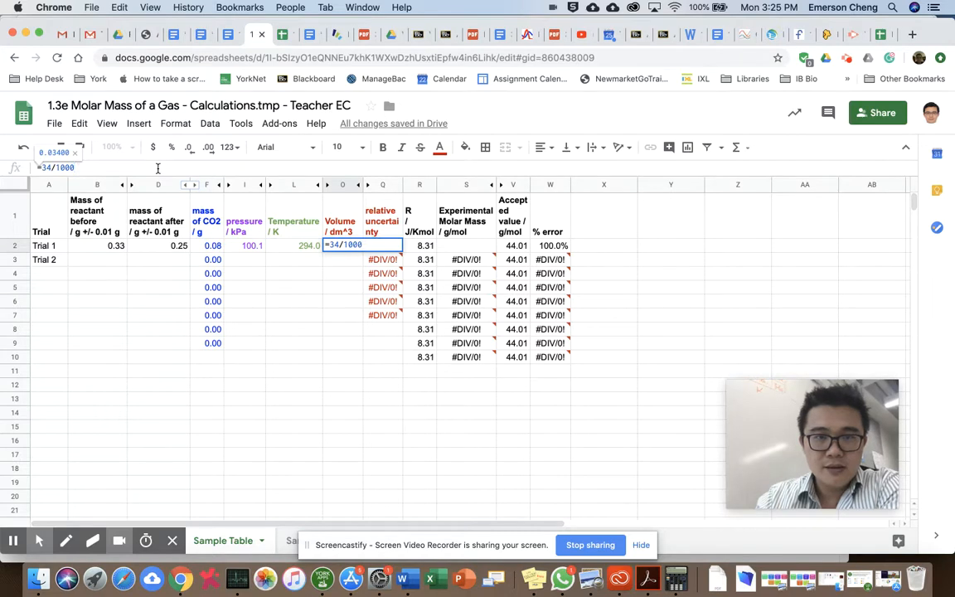
{"action": "key", "text": "Return"}
{"action": "right_click", "coordinate": [374, 184]}
{"action": "left_click", "coordinate": [434, 331]}
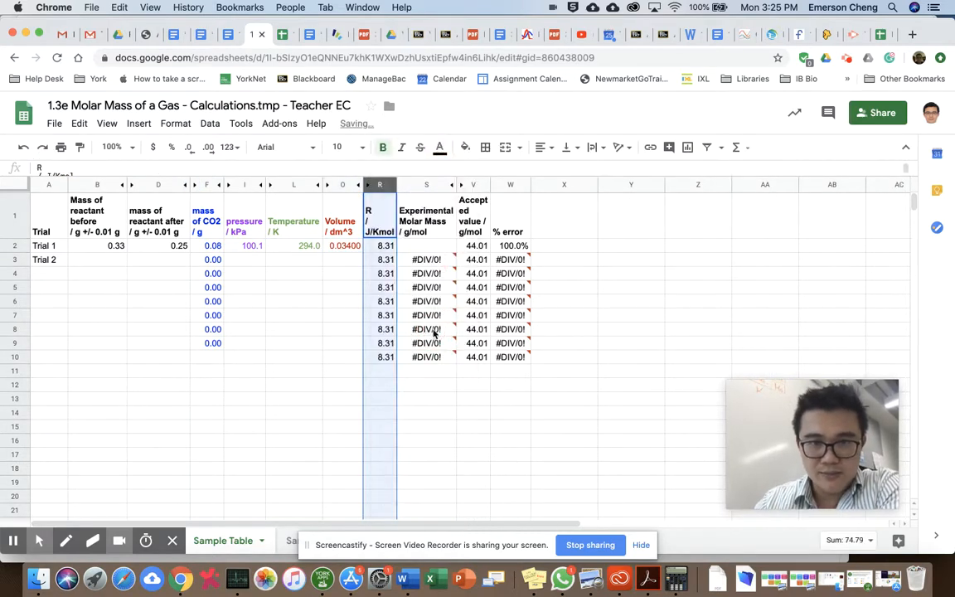
Calculate Trial 1's experimental molar mass in cell S2 with the formula =(F2*R2*L2)/(I2*O2).
{"action": "left_click", "coordinate": [436, 247]}
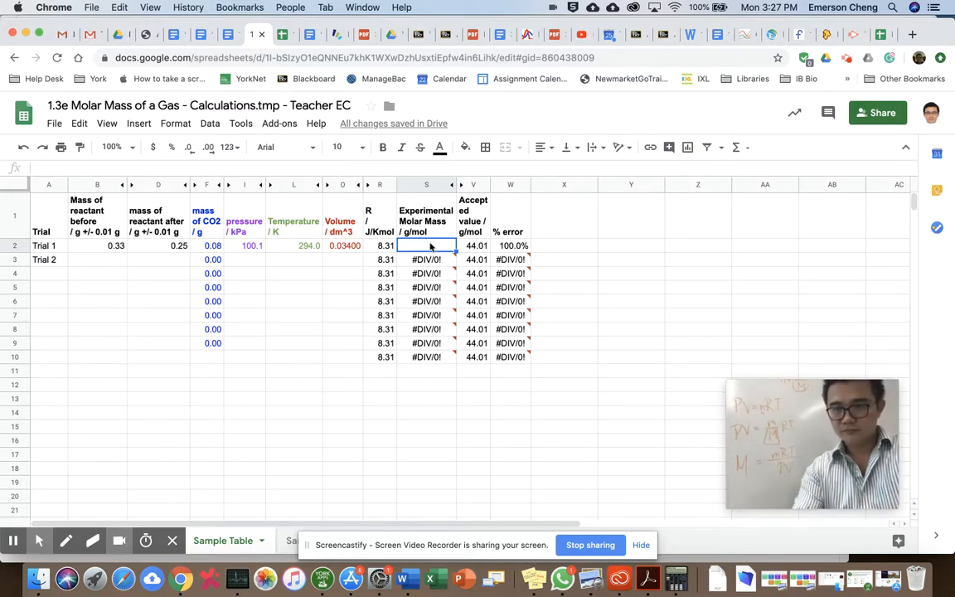
{"action": "type", "text": "="}
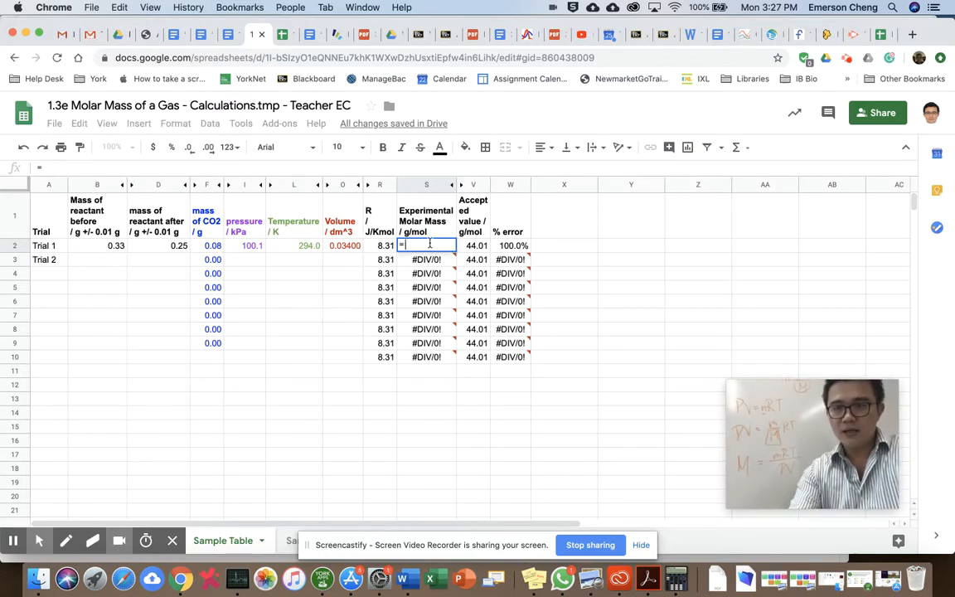
{"action": "left_click", "coordinate": [212, 246]}
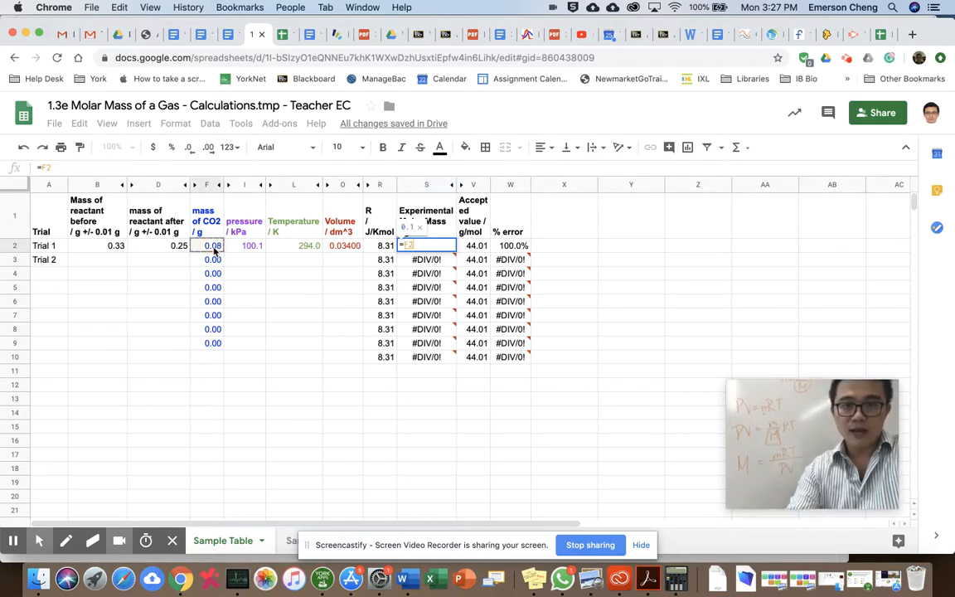
{"action": "type", "text": "("}
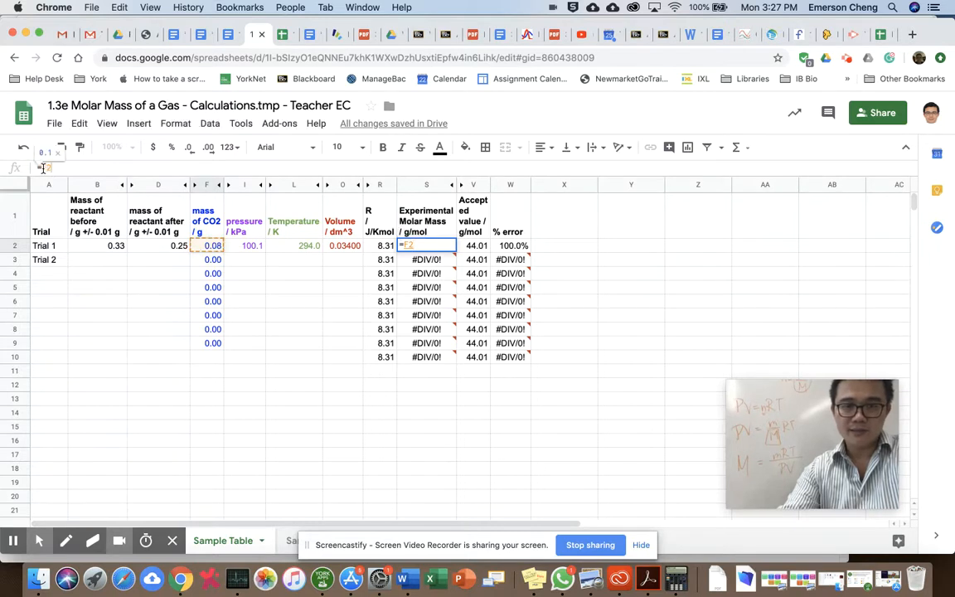
{"action": "key", "text": "BackSpace"}
{"action": "key", "text": "BackSpace"}
{"action": "key", "text": "BackSpace"}
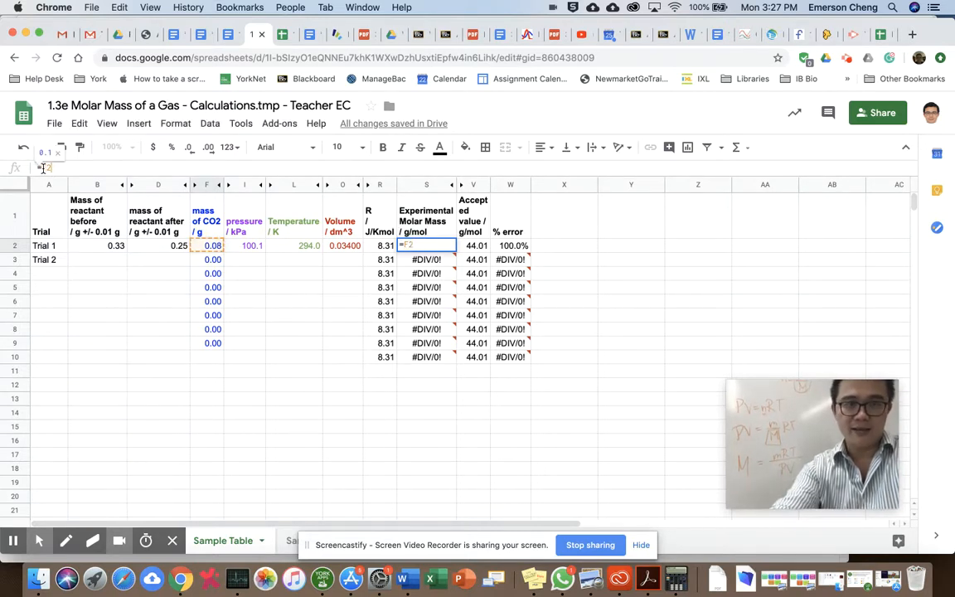
{"action": "type", "text": "(F2"}
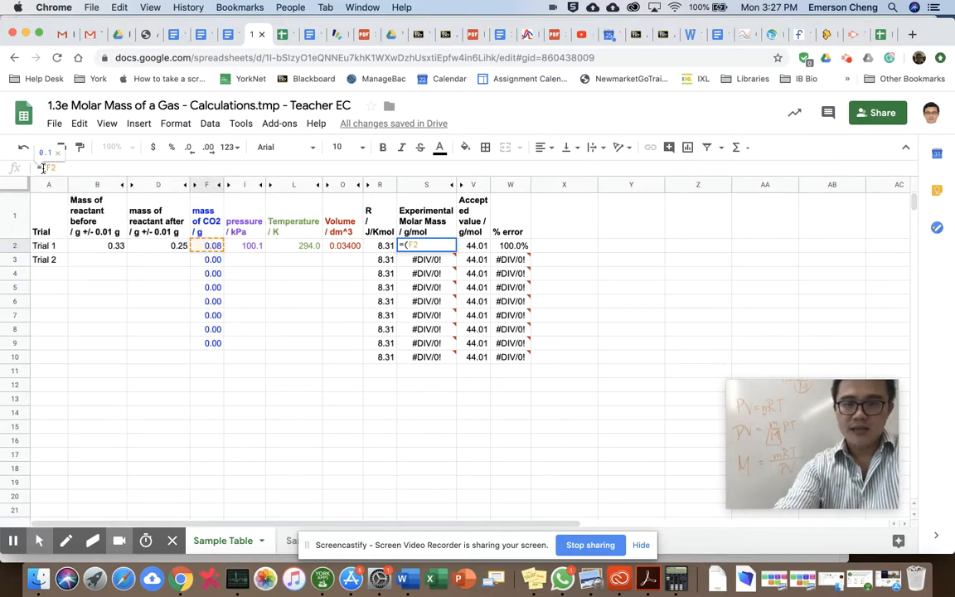
{"action": "type", "text": "*"}
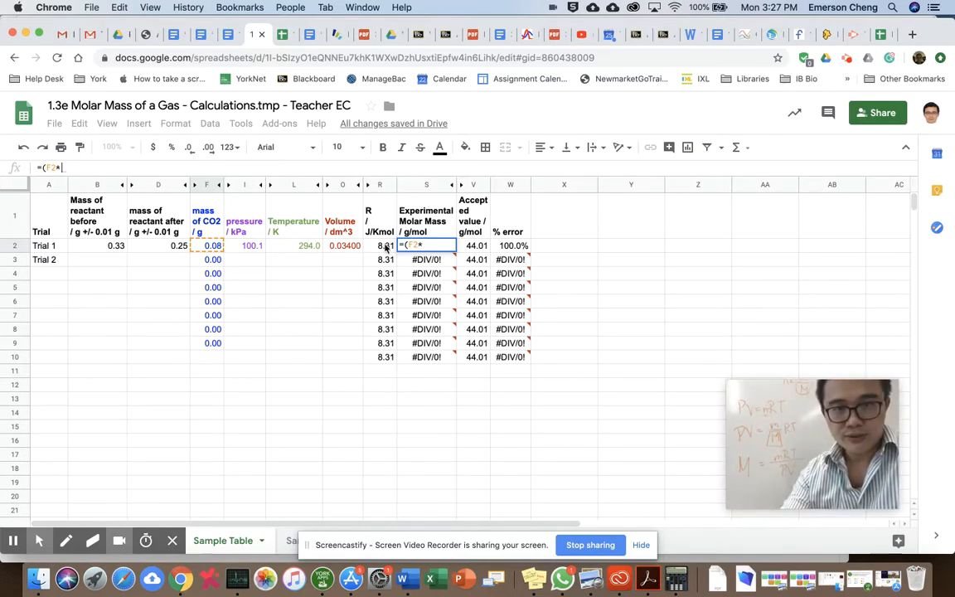
{"action": "left_click", "coordinate": [378, 247]}
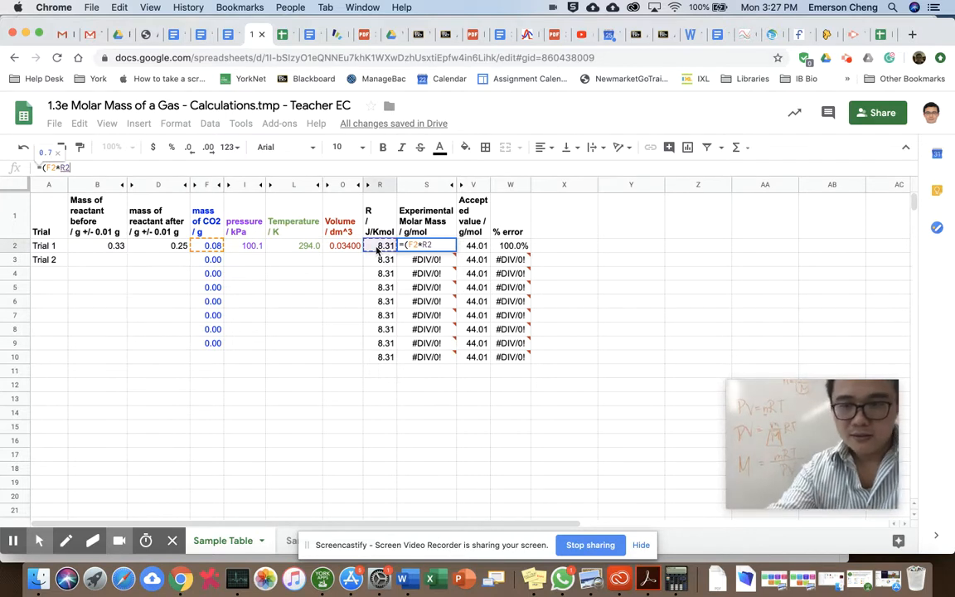
{"action": "type", "text": "*"}
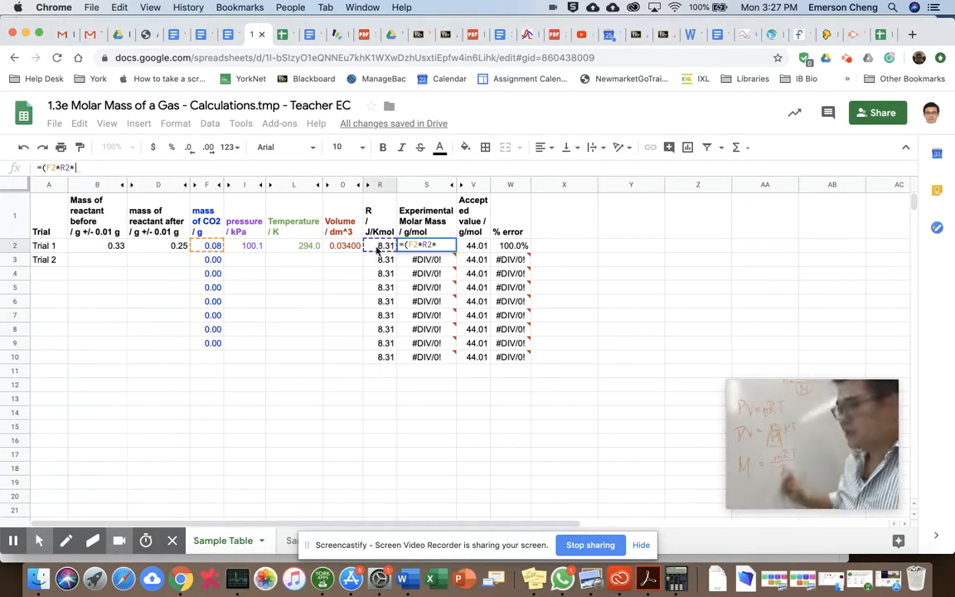
{"action": "left_click", "coordinate": [304, 247]}
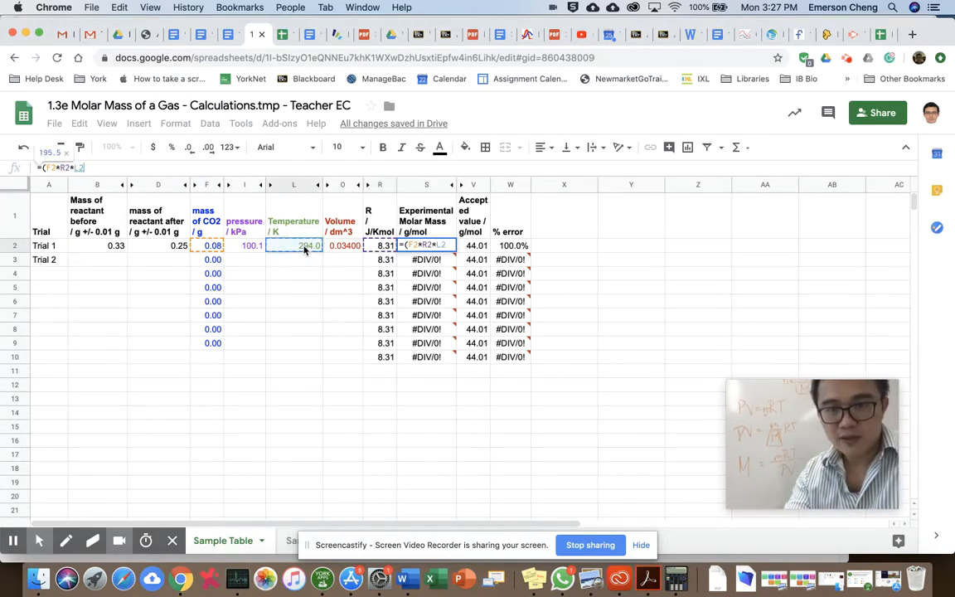
{"action": "type", "text": ")"}
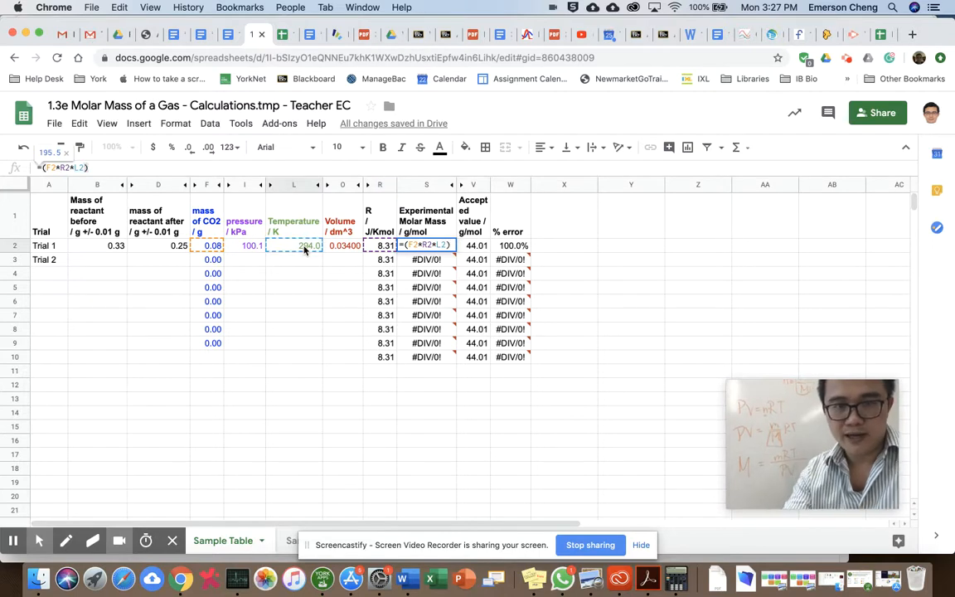
{"action": "type", "text": "/"}
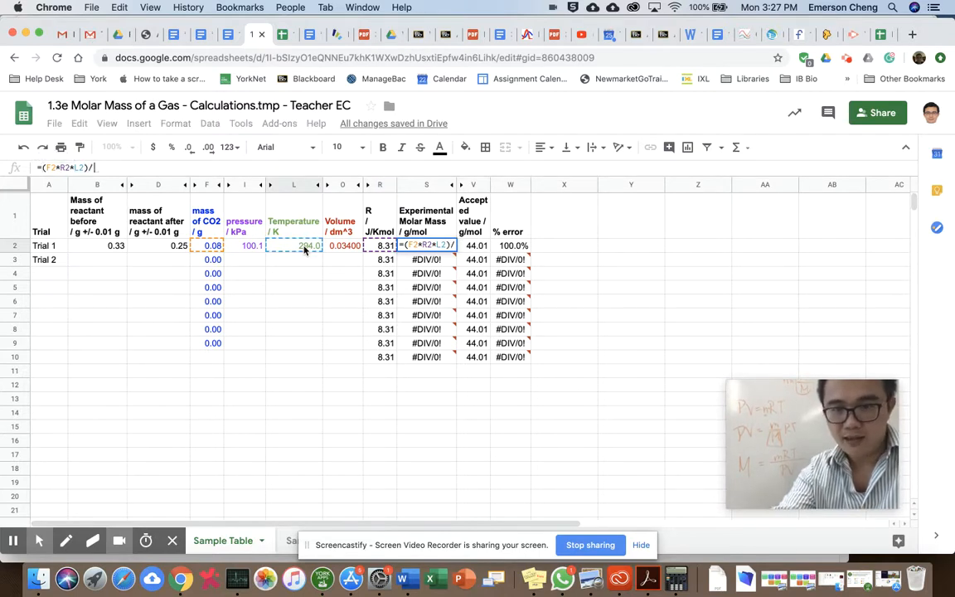
{"action": "type", "text": "("}
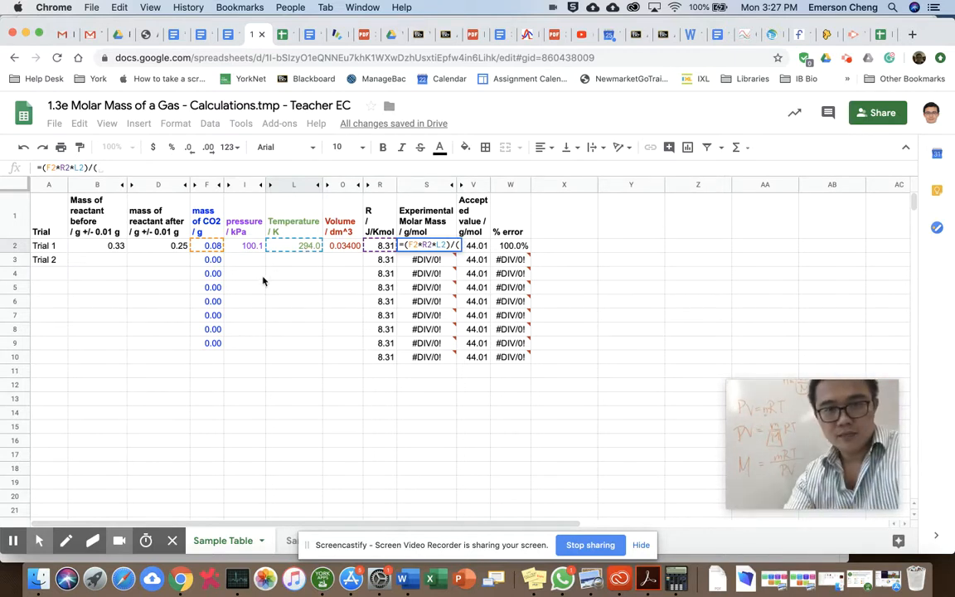
{"action": "left_click", "coordinate": [248, 249]}
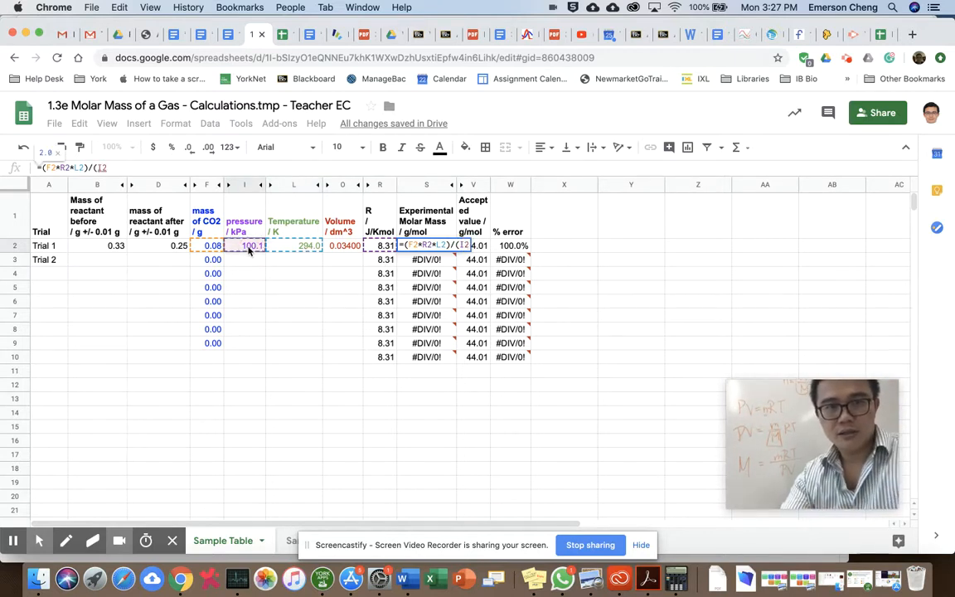
{"action": "type", "text": "*"}
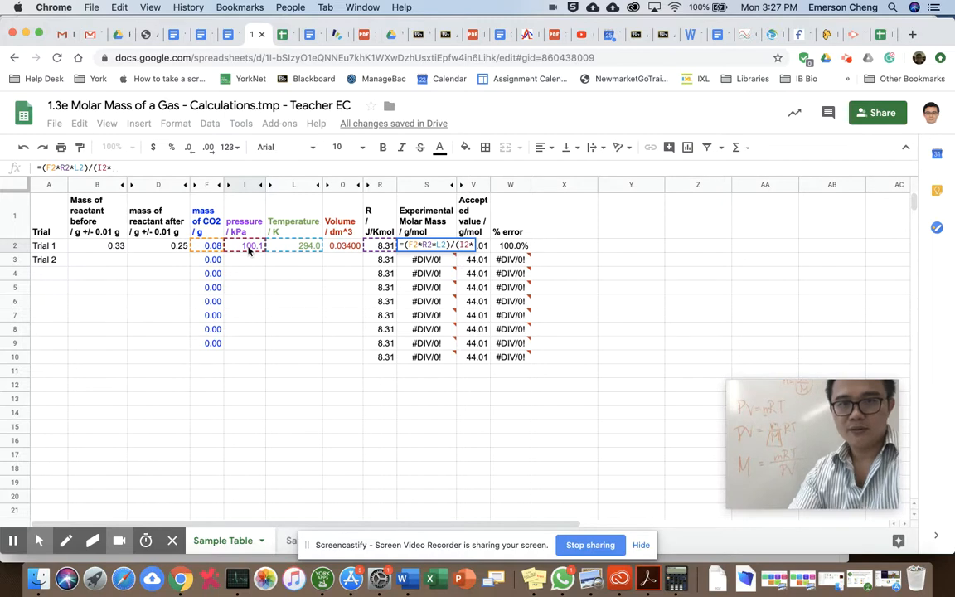
{"action": "left_click", "coordinate": [346, 245]}
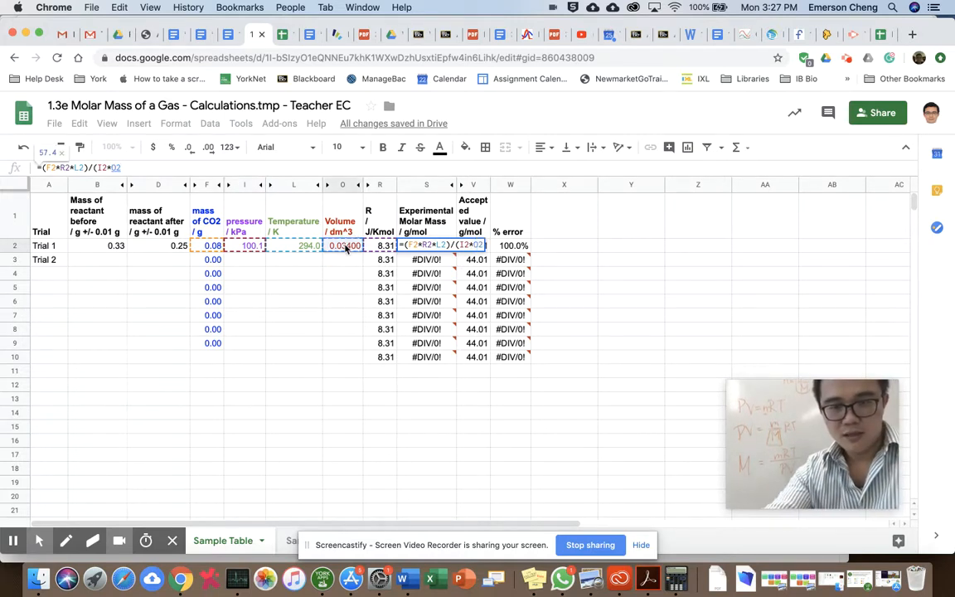
{"action": "type", "text": ")"}
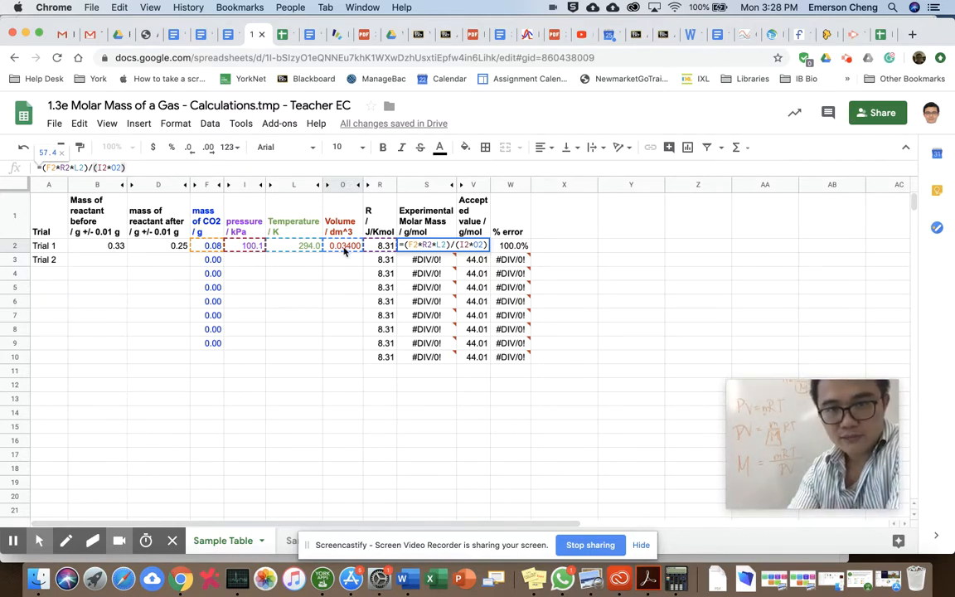
{"action": "key", "text": "Return"}
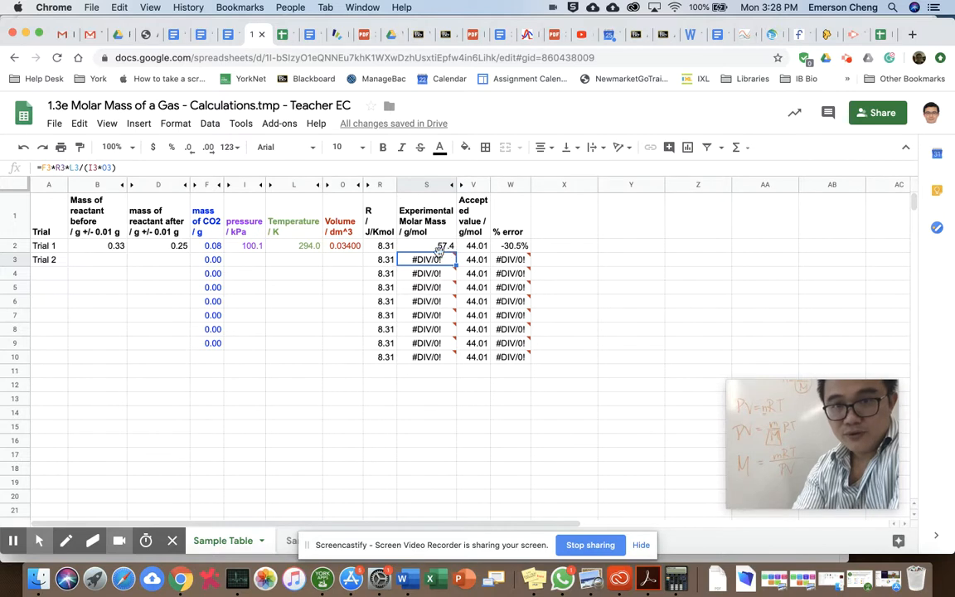
{"action": "left_click", "coordinate": [432, 249]}
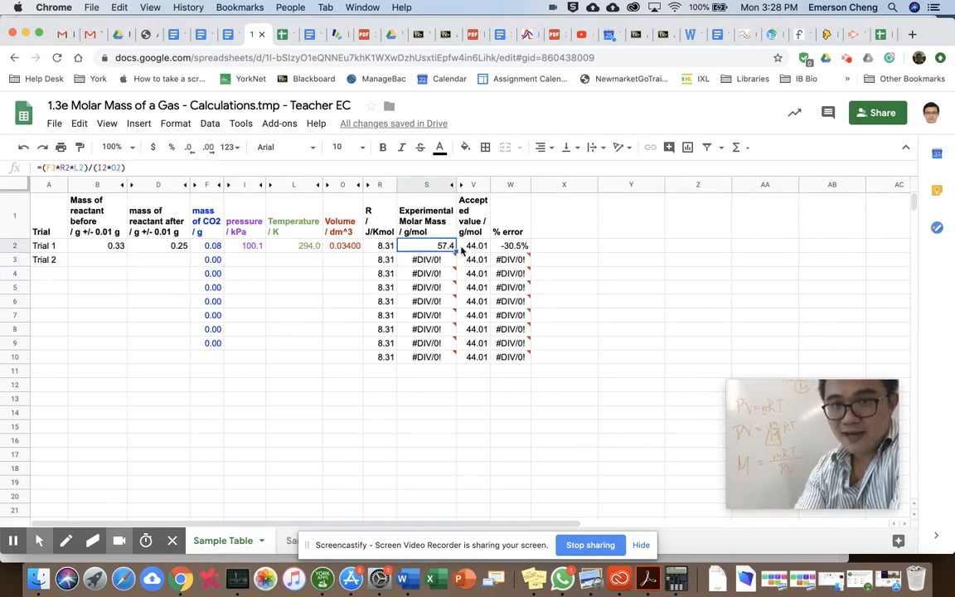
Review Trial 1's accepted value in V2 and the % error formula in W2.
{"action": "left_click", "coordinate": [469, 247]}
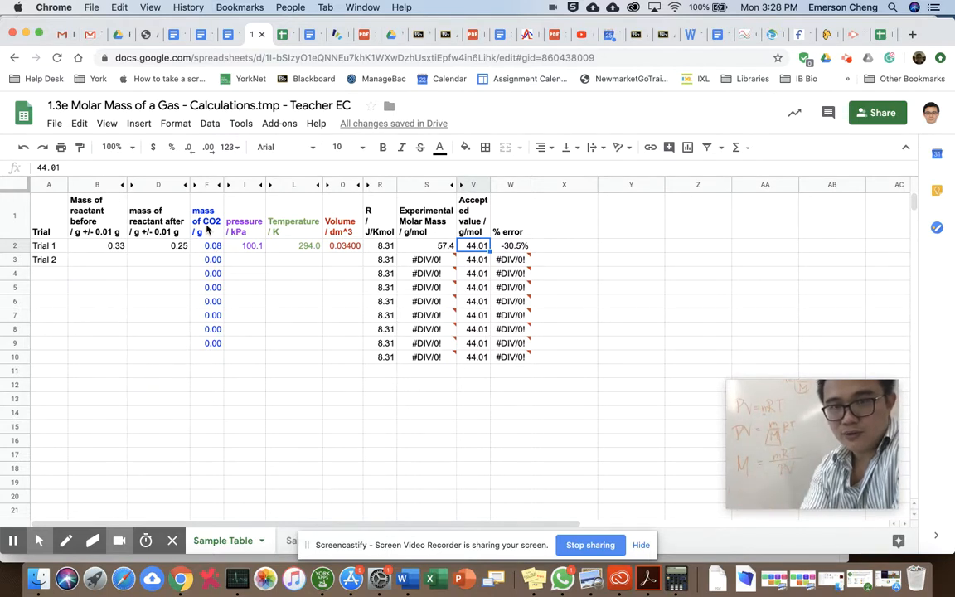
{"action": "left_click", "coordinate": [516, 247]}
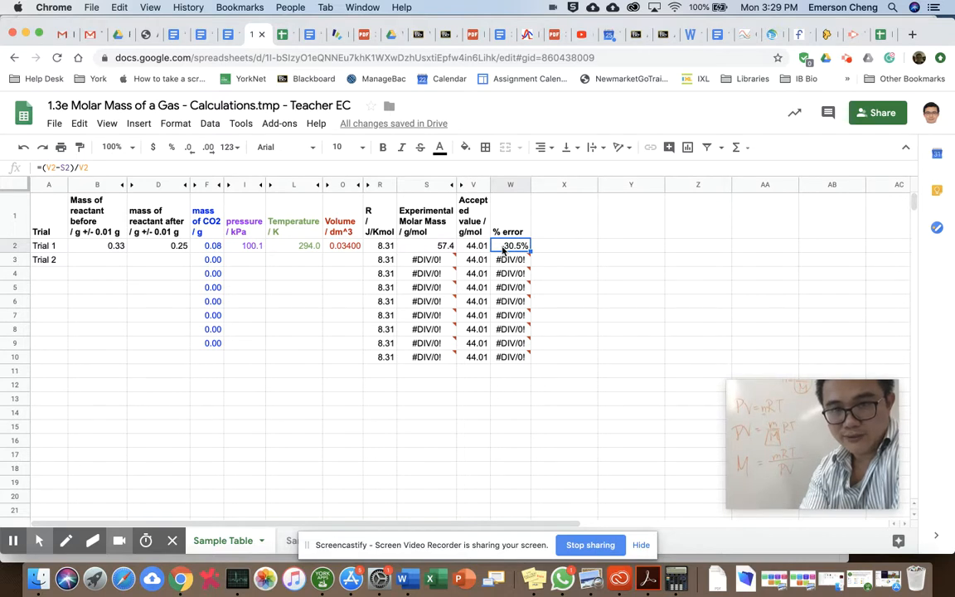
{"action": "left_click", "coordinate": [566, 248]}
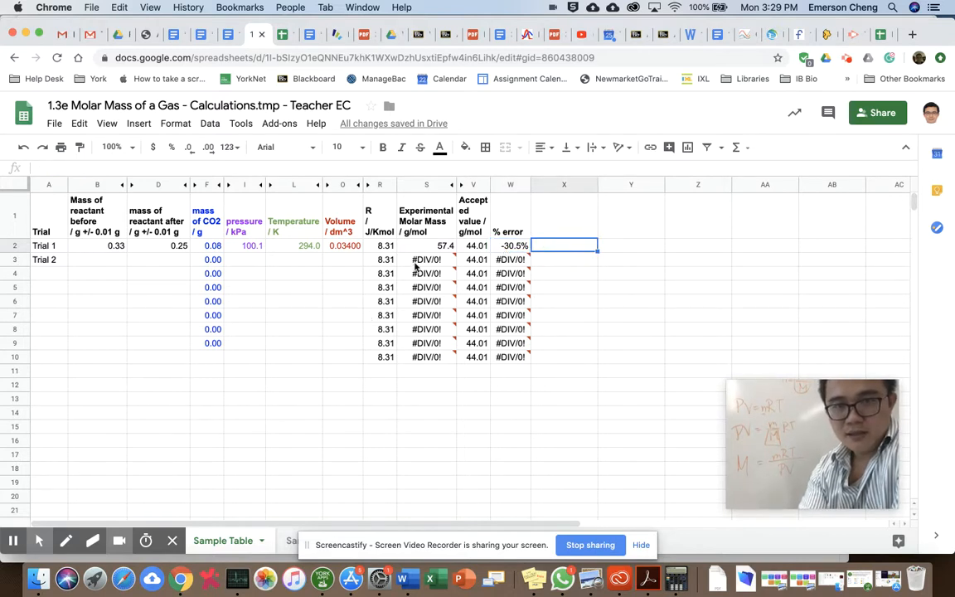
Clear the experimental molar mass and % error formulas below Trial 1, from row 3 through row 11.
{"action": "left_click_drag", "start_coordinate": [414, 263], "coordinate": [436, 382]}
{"action": "key", "text": "Delete"}
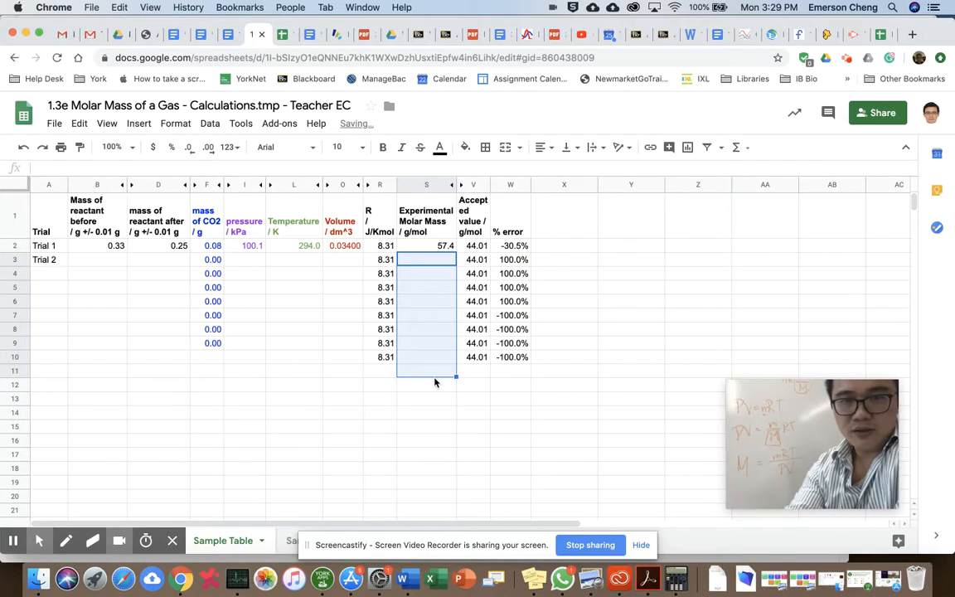
{"action": "left_click_drag", "start_coordinate": [515, 260], "coordinate": [534, 370]}
{"action": "key", "text": "Delete"}
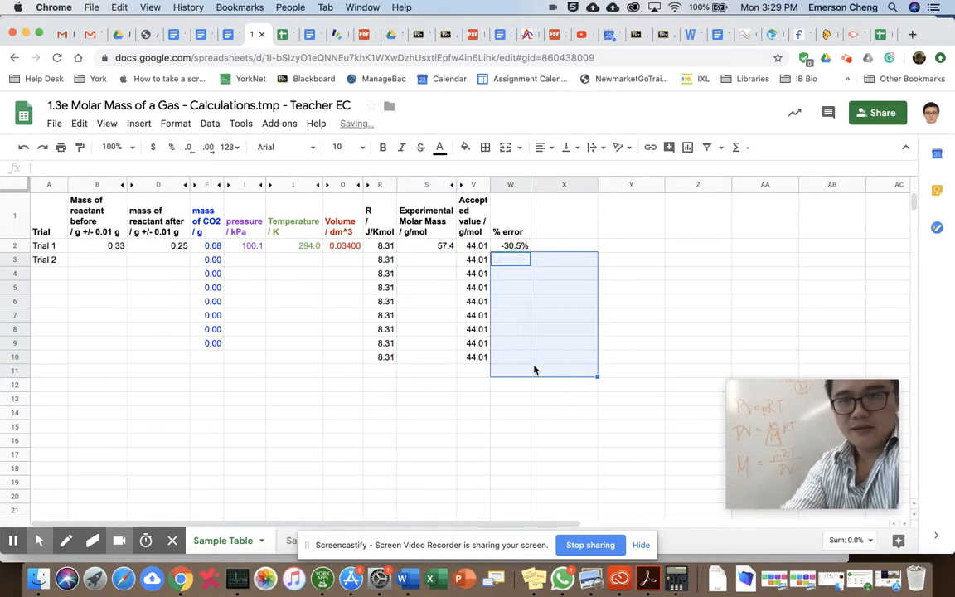
Fill Trial 1's experimental molar mass and % error formulas from S2 and W2 down through row 10.
{"action": "left_click", "coordinate": [438, 246]}
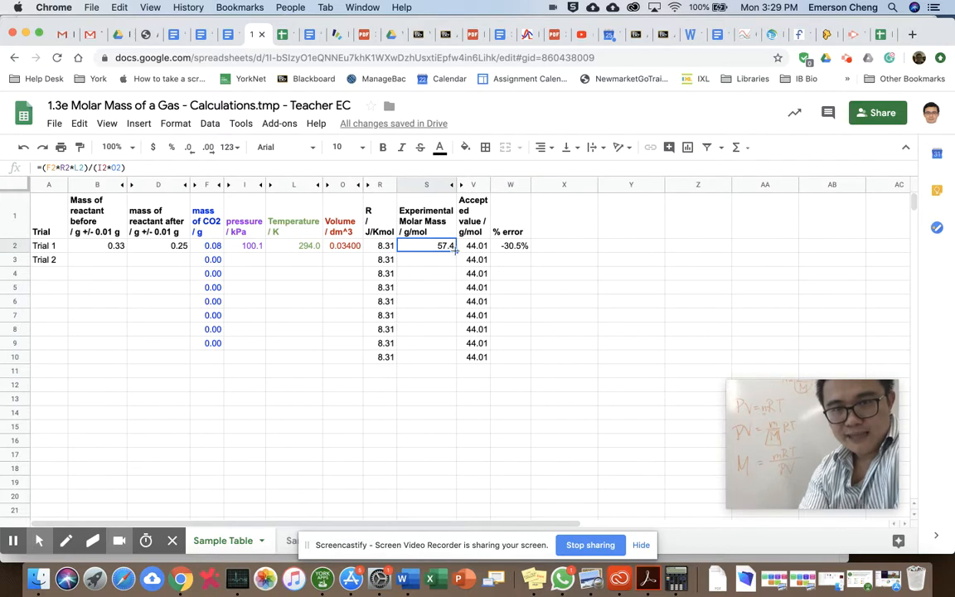
{"action": "left_click_drag", "start_coordinate": [455, 250], "coordinate": [464, 358]}
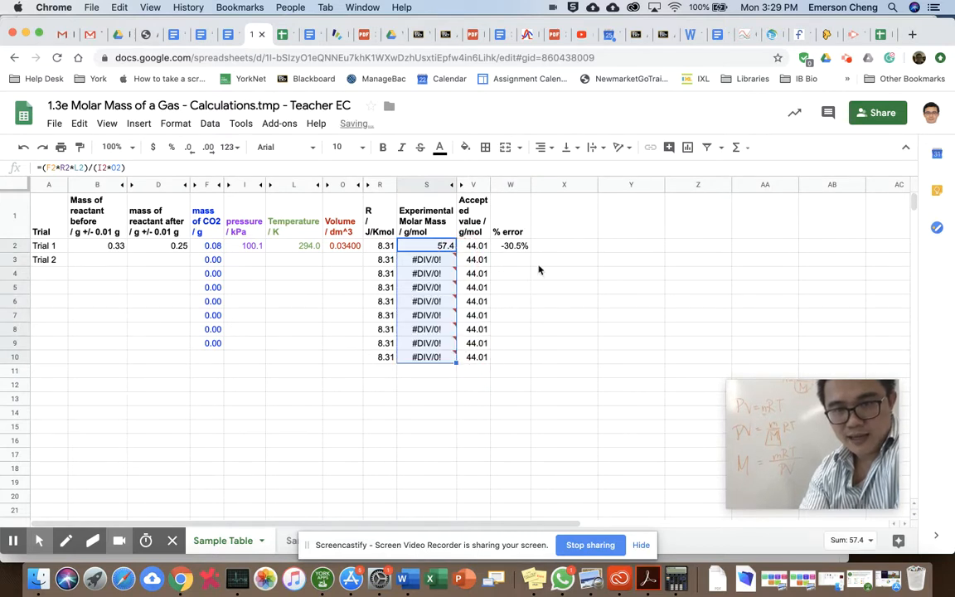
{"action": "left_click", "coordinate": [516, 246]}
{"action": "left_click_drag", "start_coordinate": [531, 250], "coordinate": [533, 358]}
Enter Trial 2's reactant masses as 0.32 g before and 0.24 g after.
{"action": "left_click", "coordinate": [102, 260]}
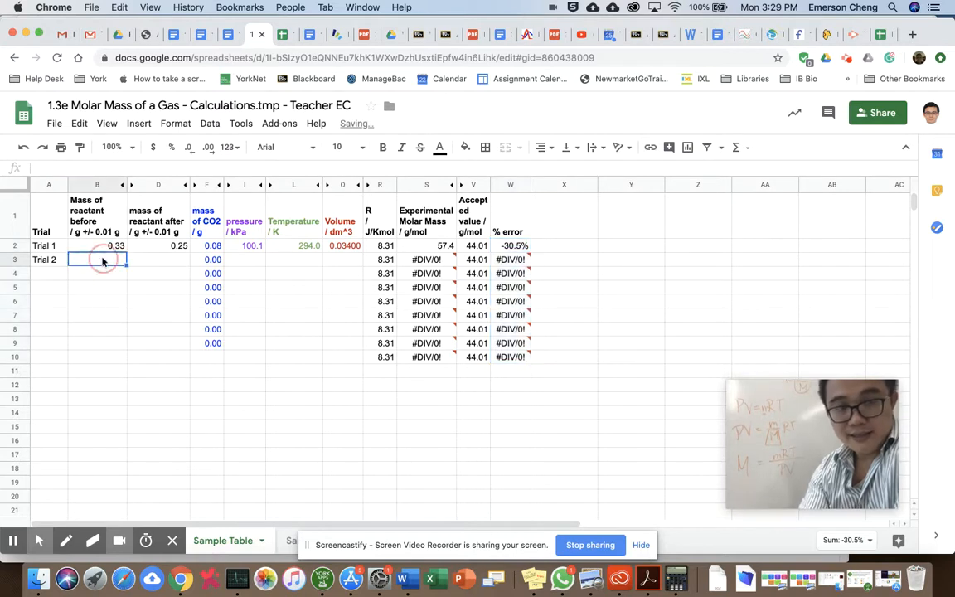
{"action": "type", "text": "0."}
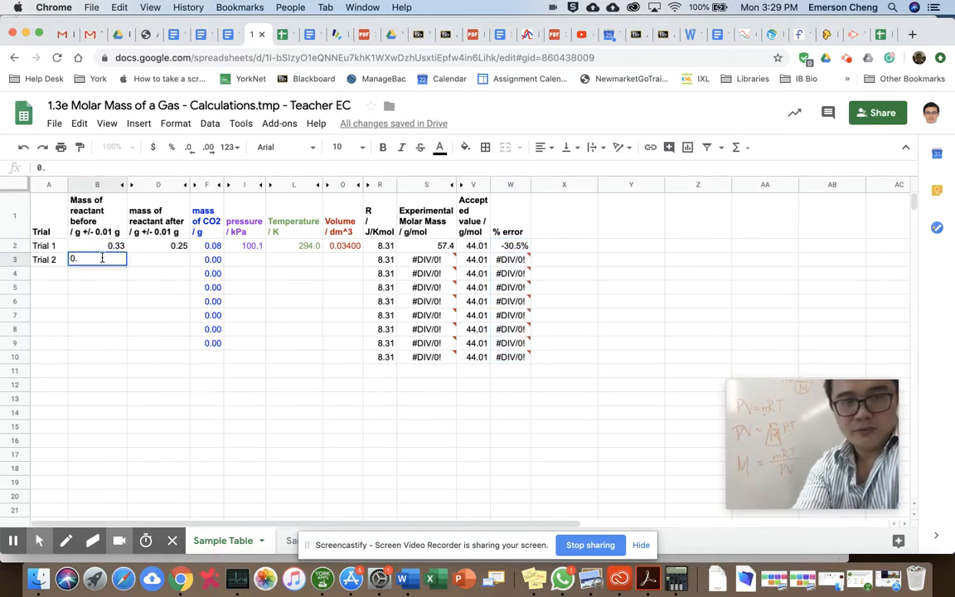
{"action": "type", "text": "32"}
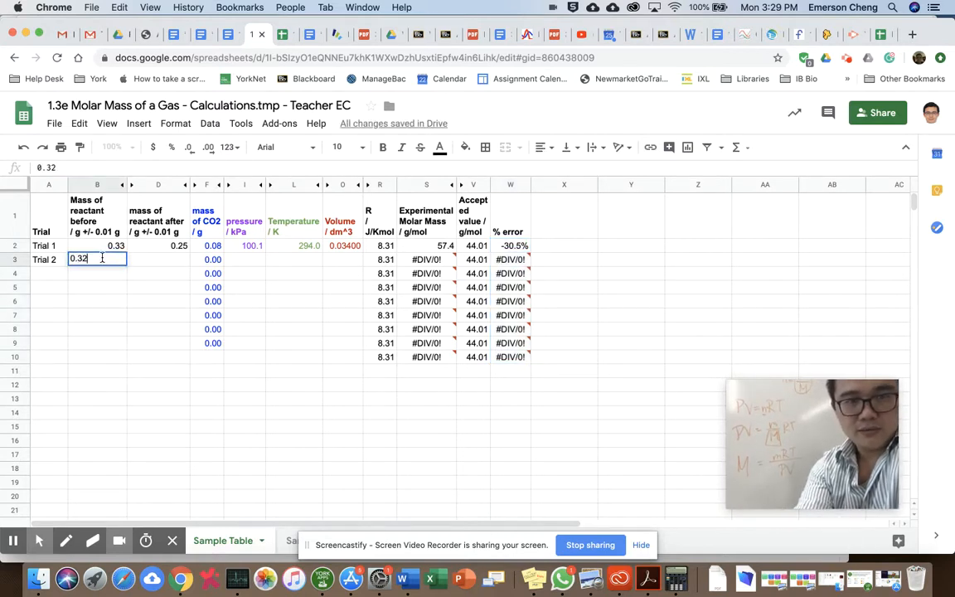
{"action": "key", "text": "Tab"}
{"action": "type", "text": "0.24"}
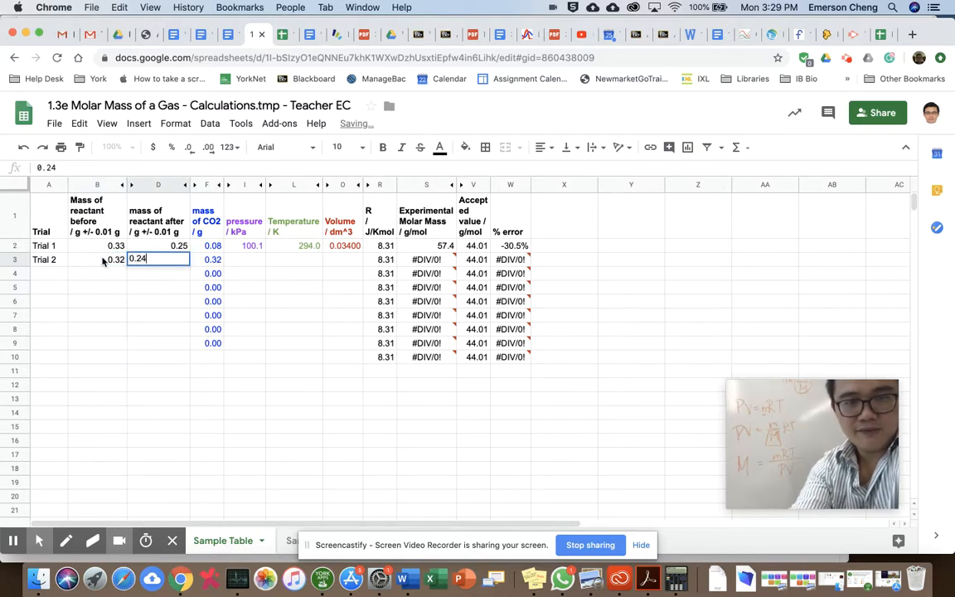
{"action": "key", "text": "Tab"}
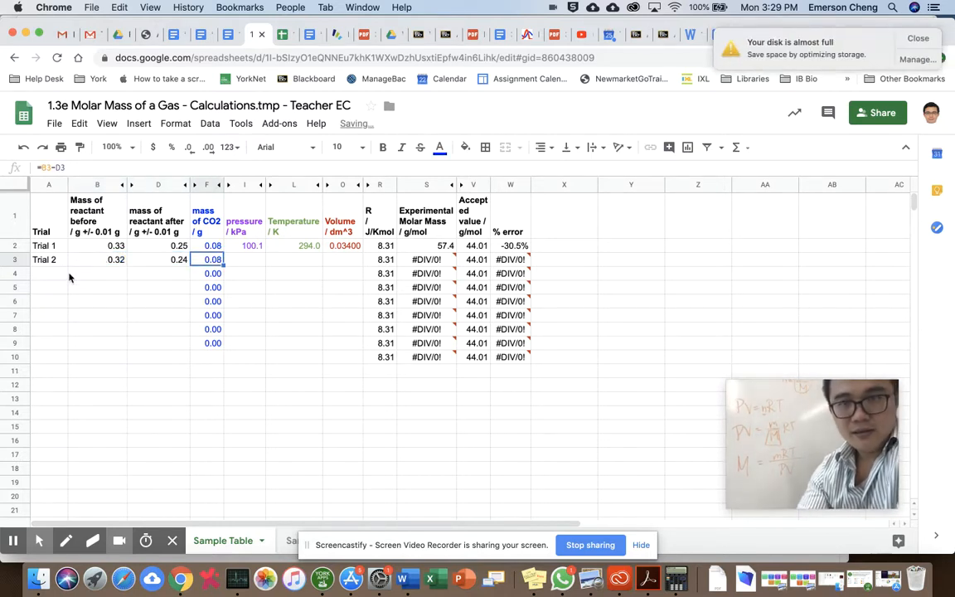
Fill Trial 1's pressure from I2 into I3 and its temperature formula from L2 into L3 for Trial 2.
{"action": "left_click", "coordinate": [251, 248]}
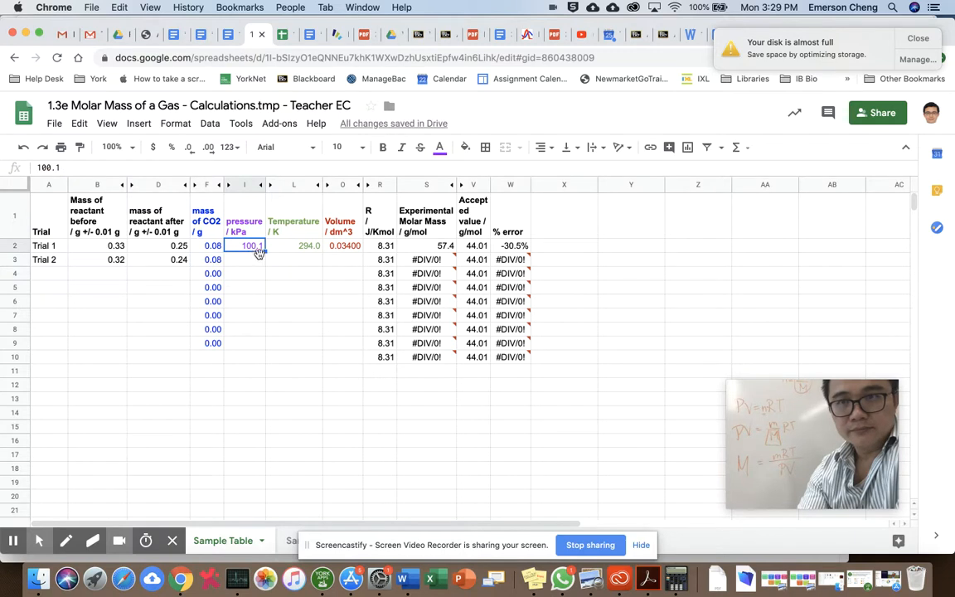
{"action": "left_click", "coordinate": [266, 251]}
{"action": "left_click_drag", "start_coordinate": [265, 251], "coordinate": [263, 264]}
{"action": "left_click", "coordinate": [303, 249]}
{"action": "left_click_drag", "start_coordinate": [322, 251], "coordinate": [324, 265]}
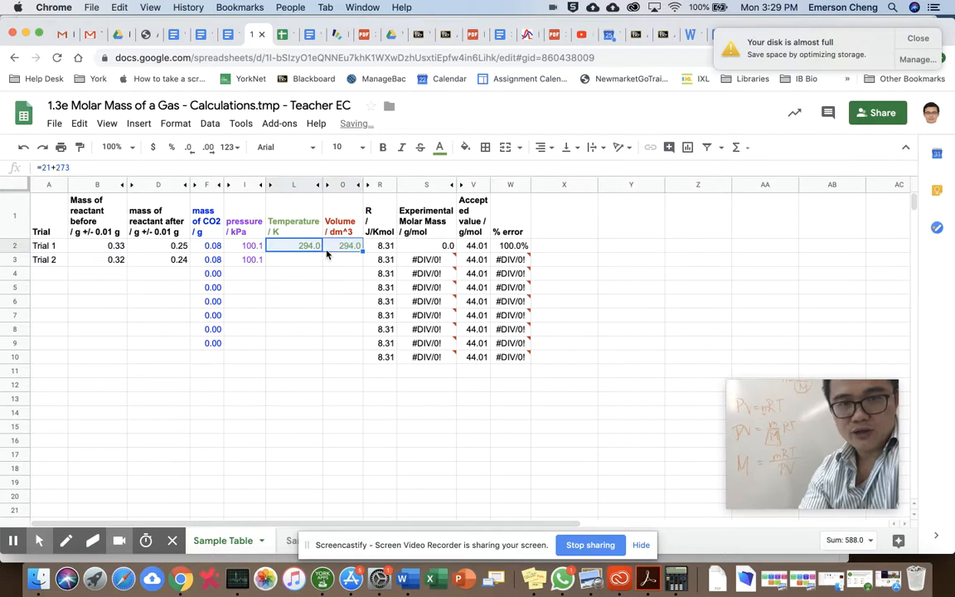
{"action": "key", "text": "super+z"}
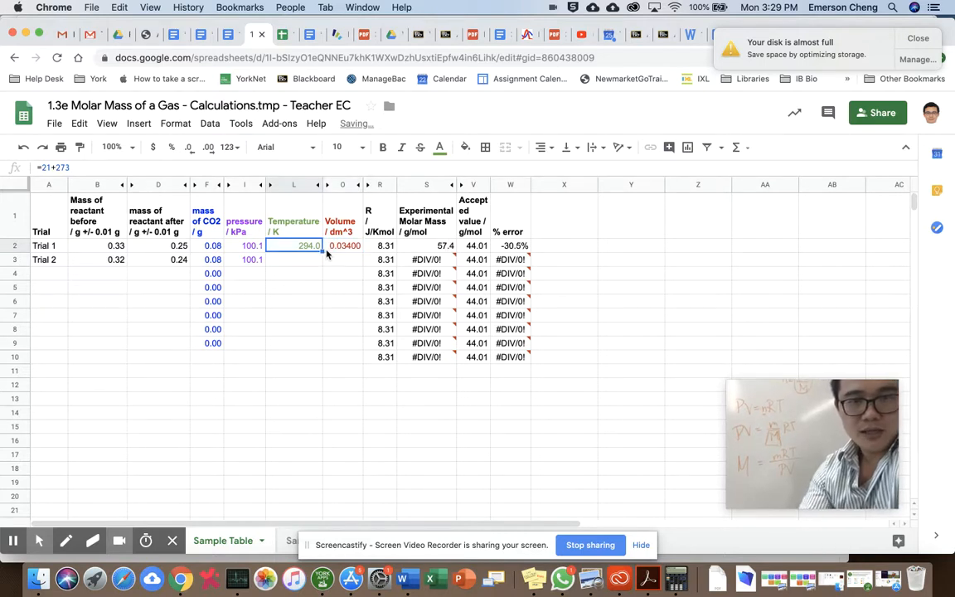
{"action": "left_click_drag", "start_coordinate": [322, 252], "coordinate": [329, 264]}
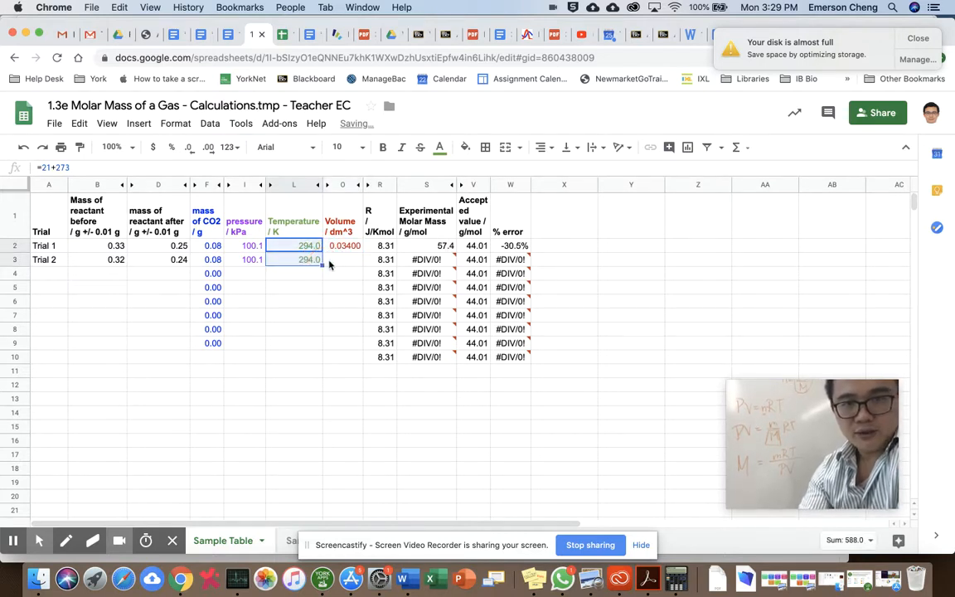
Calculate Trial 2's volume in O3 with the formula =35/1000 and check its molar mass and % error formulas.
{"action": "left_click", "coordinate": [336, 262]}
{"action": "type", "text": "0."}
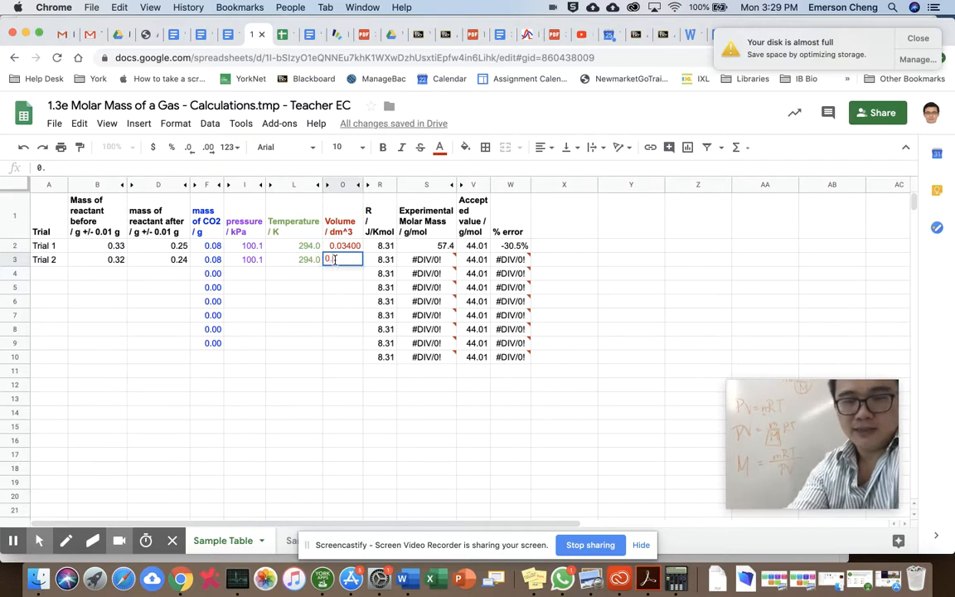
{"action": "key", "text": "BackSpace"}
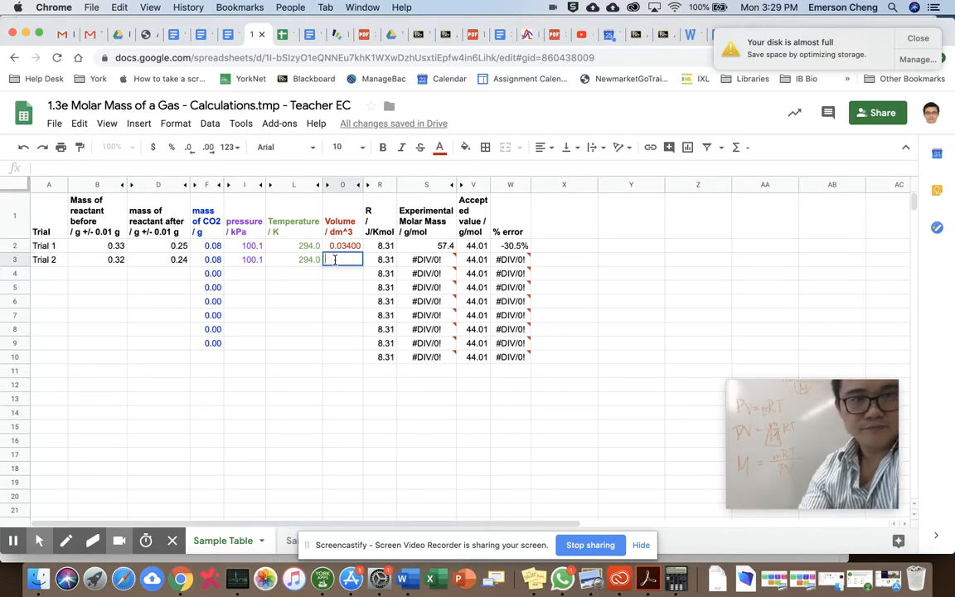
{"action": "left_click", "coordinate": [261, 170]}
{"action": "type", "text": "="}
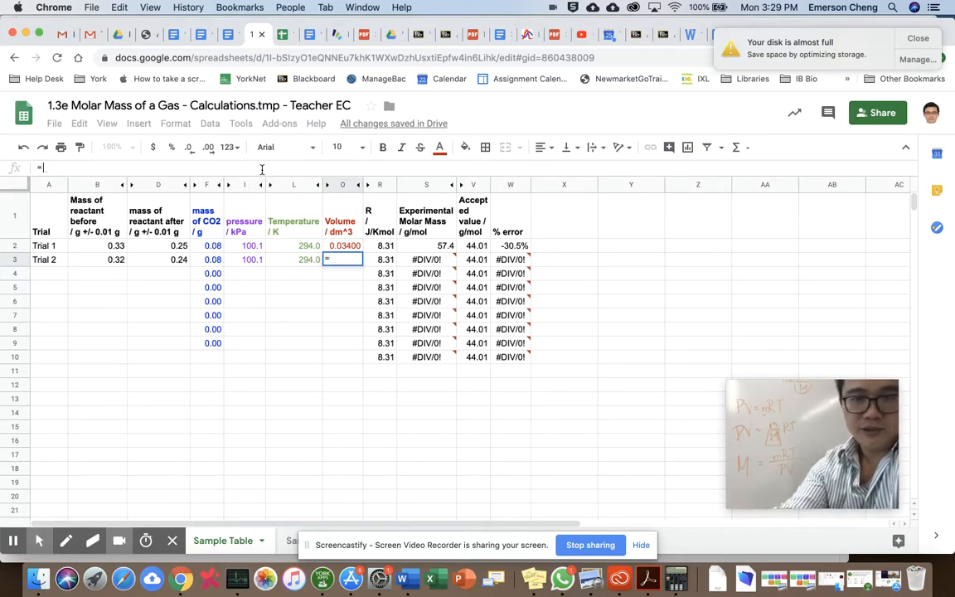
{"action": "type", "text": "35"}
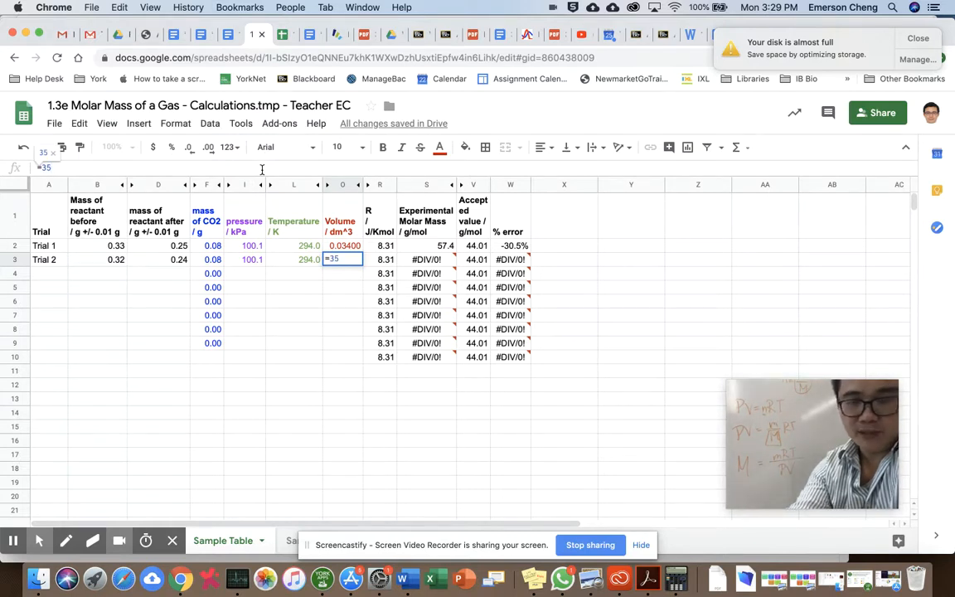
{"action": "type", "text": "/1000"}
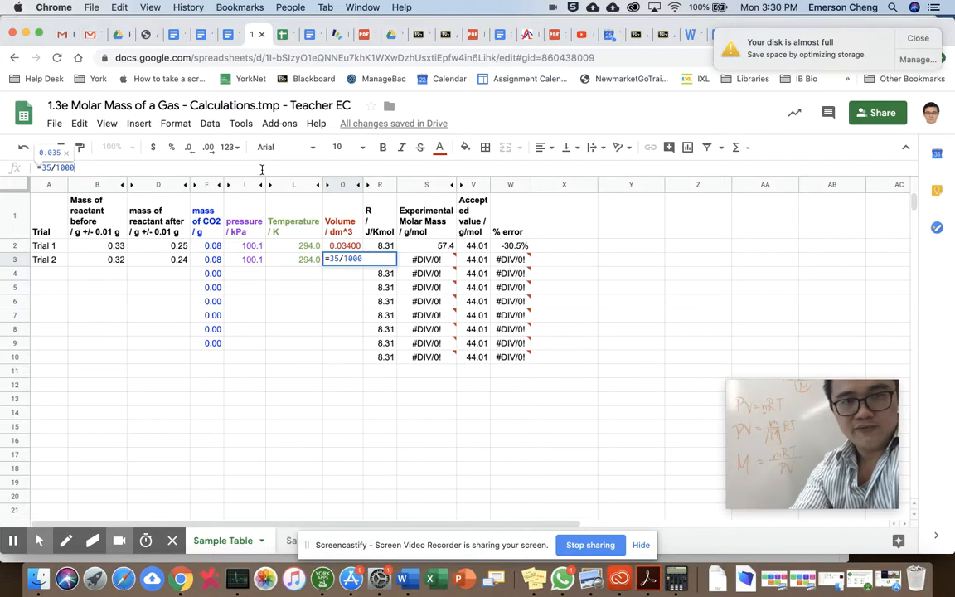
{"action": "key", "text": "Return"}
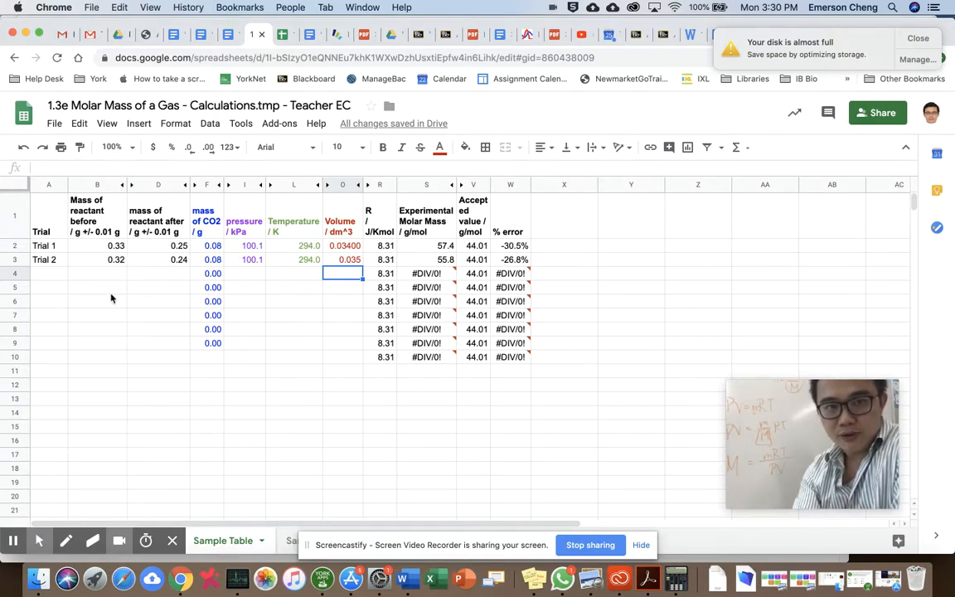
{"action": "left_click", "coordinate": [443, 260]}
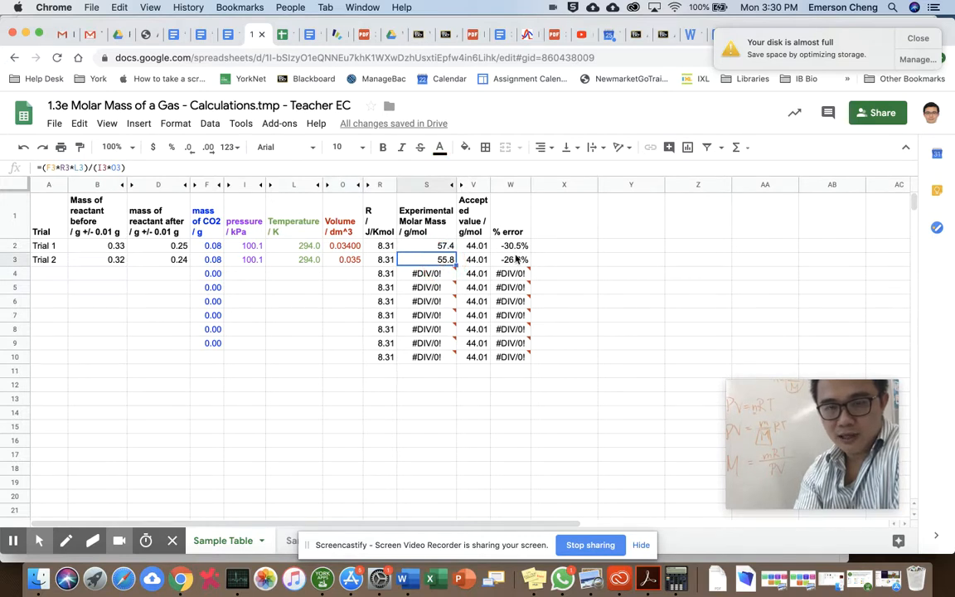
{"action": "left_click", "coordinate": [516, 259]}
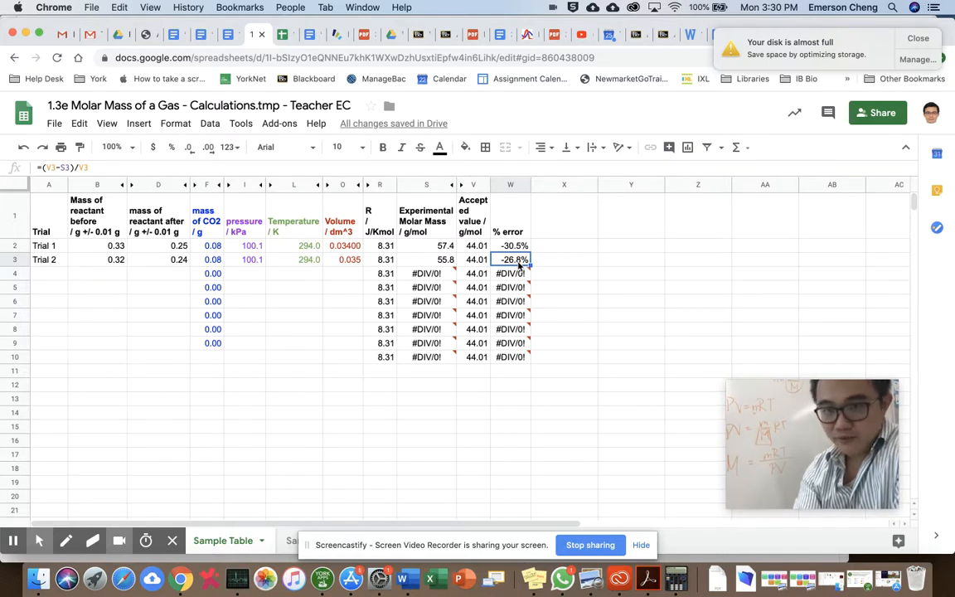
Unhide uncertainty column C and enter 0.01 as the uncertainty of Trial 1's reactant mass before.
{"action": "left_click", "coordinate": [132, 186]}
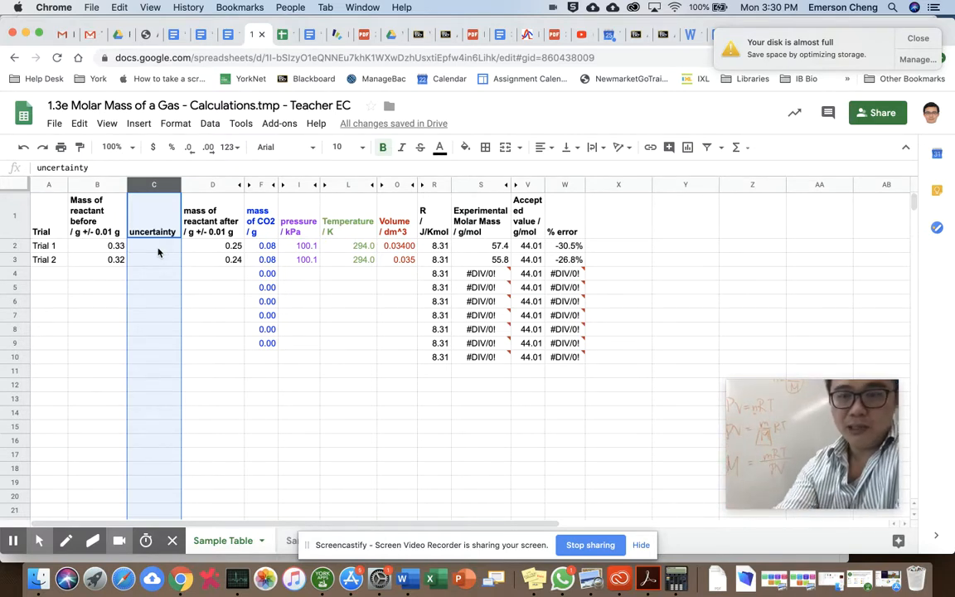
{"action": "type", "text": "0.01"}
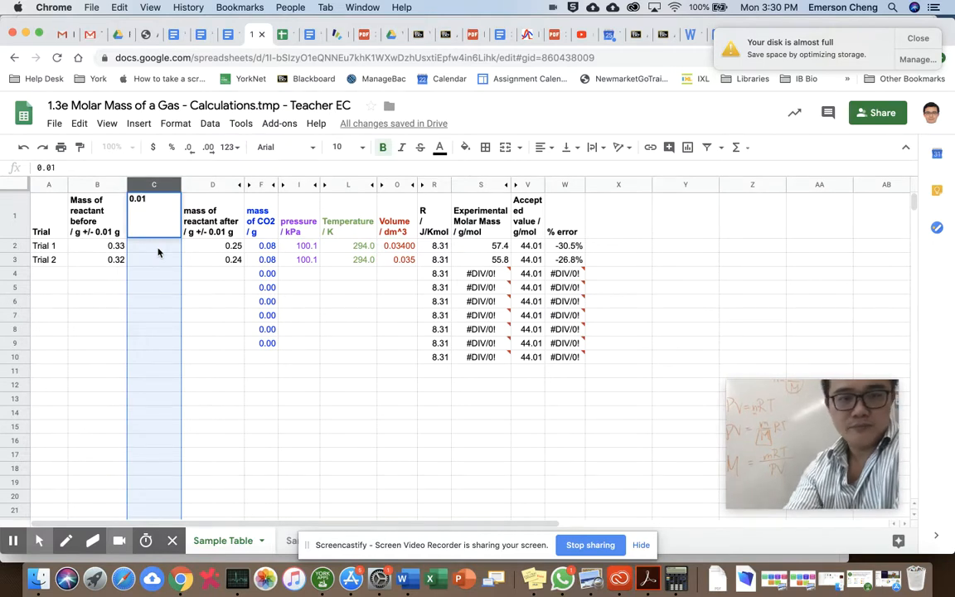
{"action": "key", "text": "Escape"}
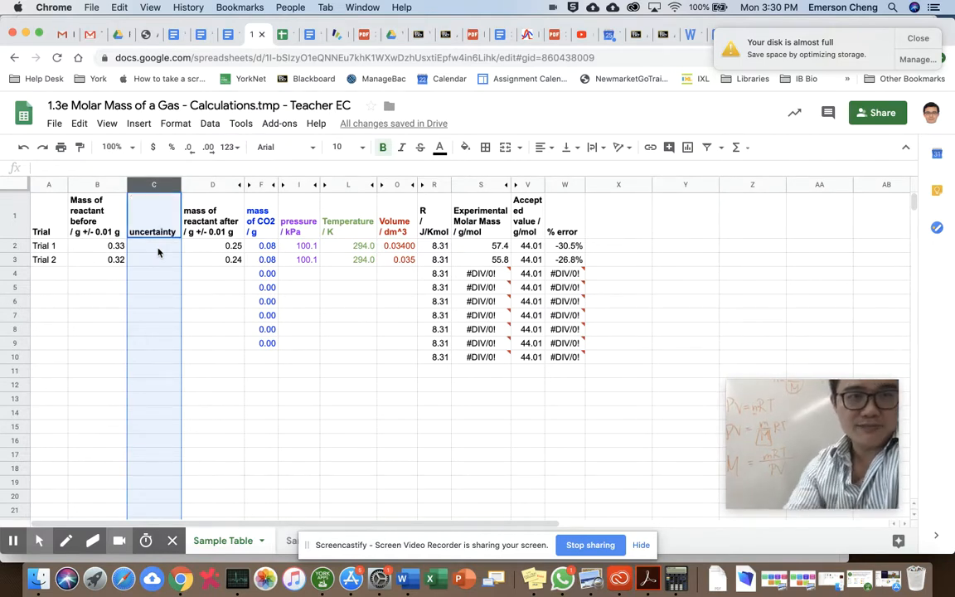
{"action": "left_click", "coordinate": [155, 246]}
{"action": "type", "text": "0."}
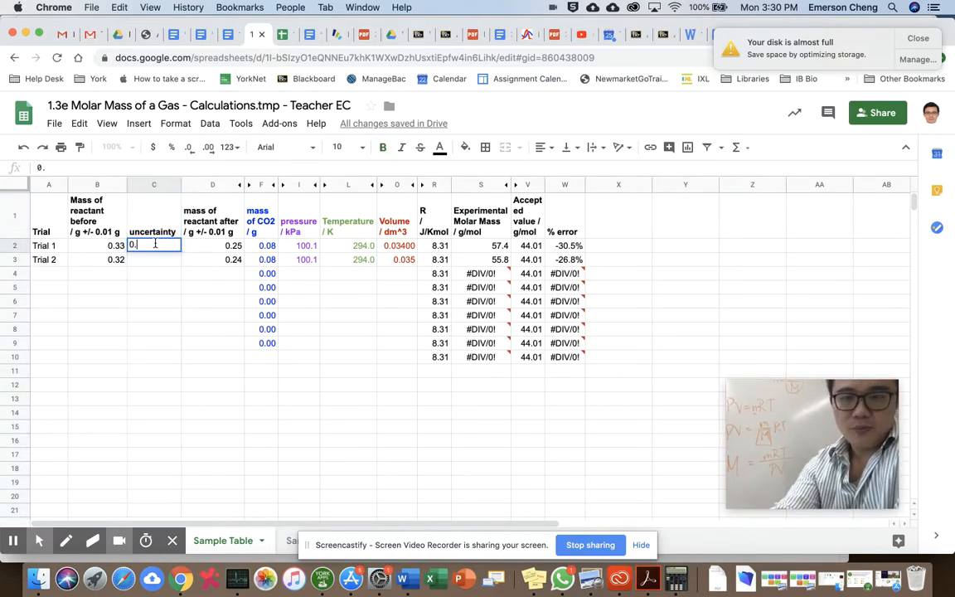
{"action": "type", "text": "01"}
{"action": "key", "text": "Return"}
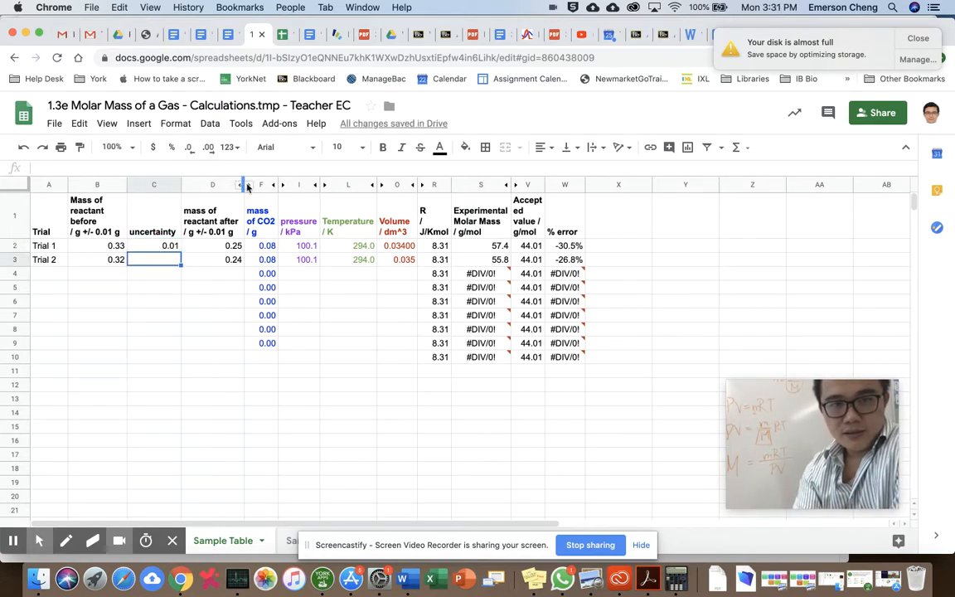
Unhide uncertainty column E and enter 0.01 as the uncertainty of Trial 1's reactant mass after.
{"action": "left_click", "coordinate": [245, 186]}
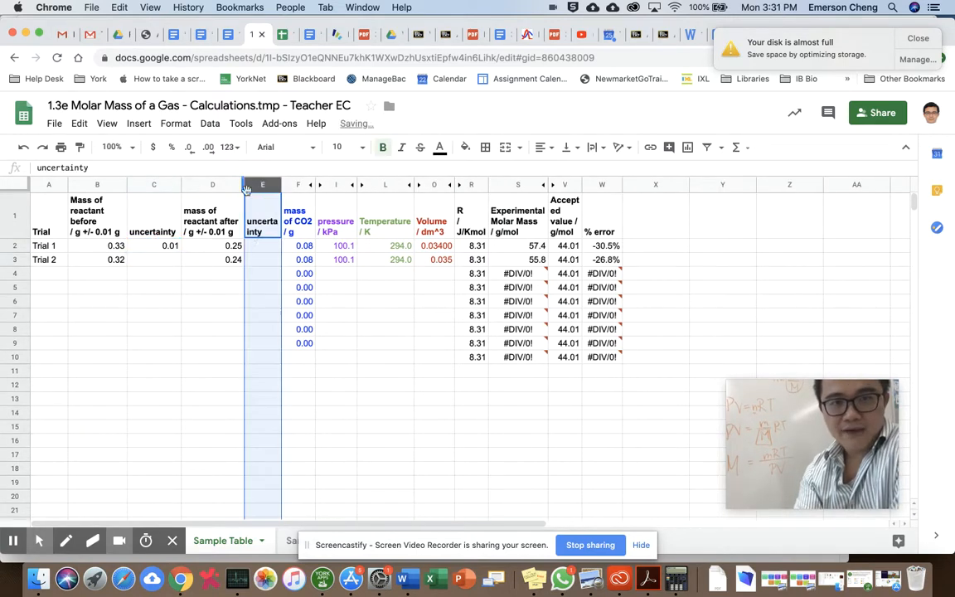
{"action": "left_click", "coordinate": [263, 249]}
{"action": "type", "text": "0.01"}
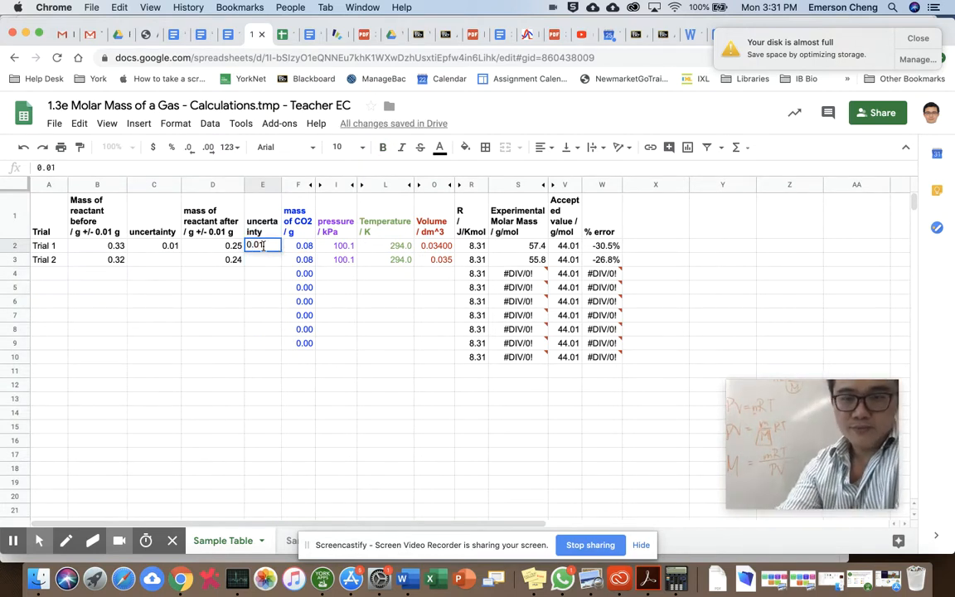
{"action": "key", "text": "Return"}
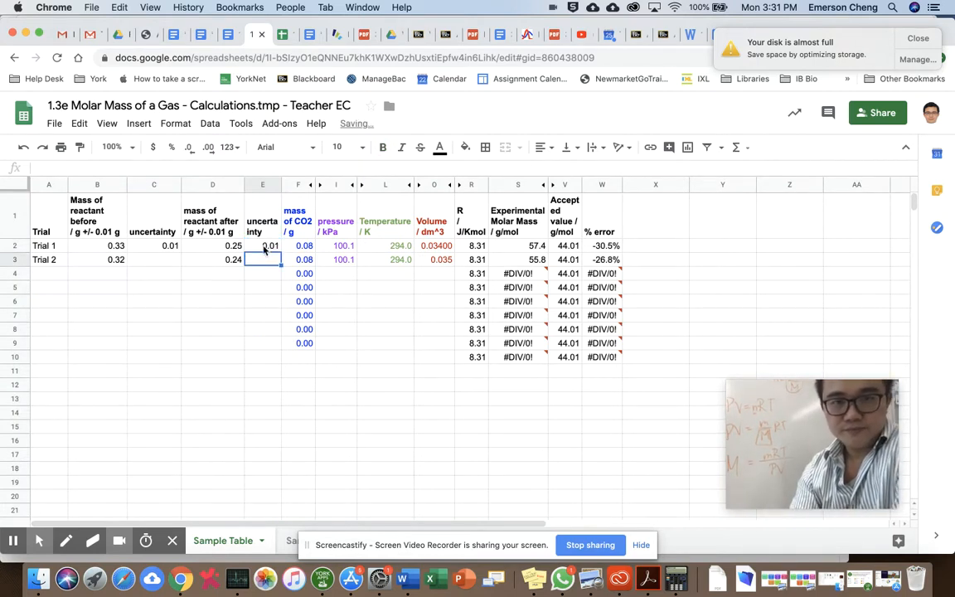
Unhide the CO2 mass uncertainty columns G and H and examine the absolute uncertainty formula in G2.
{"action": "left_click", "coordinate": [310, 184]}
{"action": "left_click", "coordinate": [348, 247]}
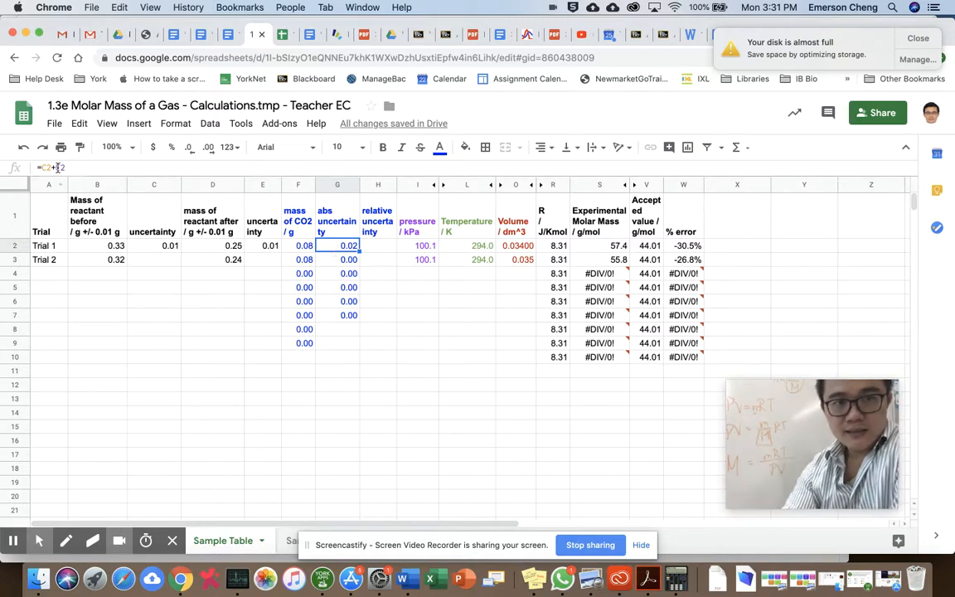
{"action": "left_click", "coordinate": [148, 247]}
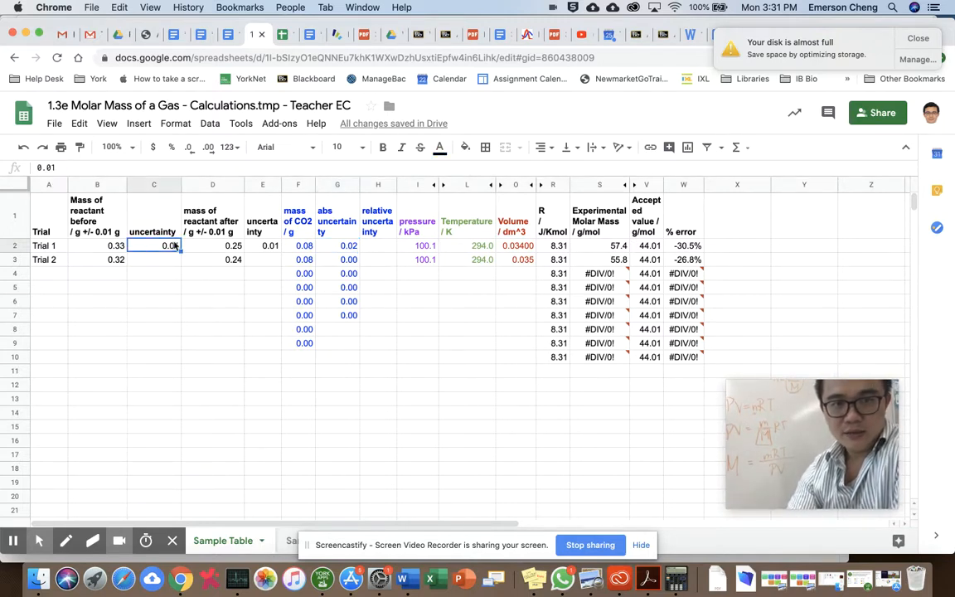
{"action": "left_click", "coordinate": [338, 247]}
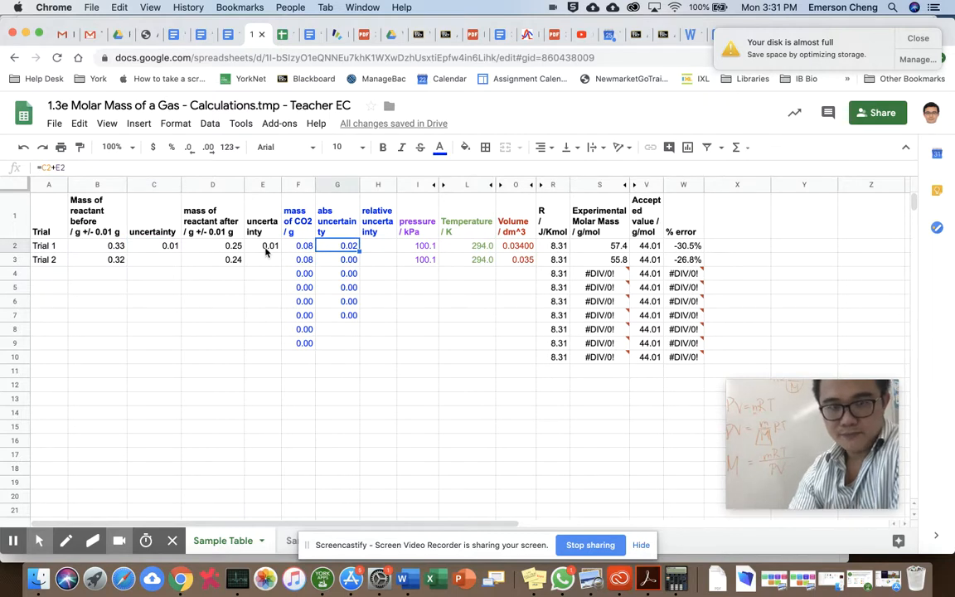
Calculate Trial 1's relative uncertainty of the CO2 mass in H2 with the formula =G2/F2.
{"action": "left_click", "coordinate": [372, 246]}
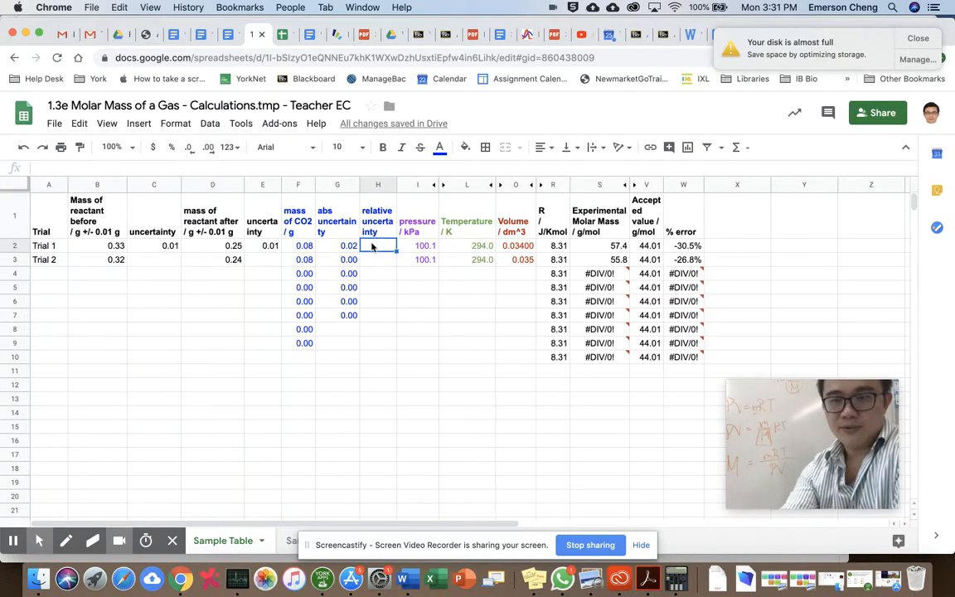
{"action": "type", "text": "="}
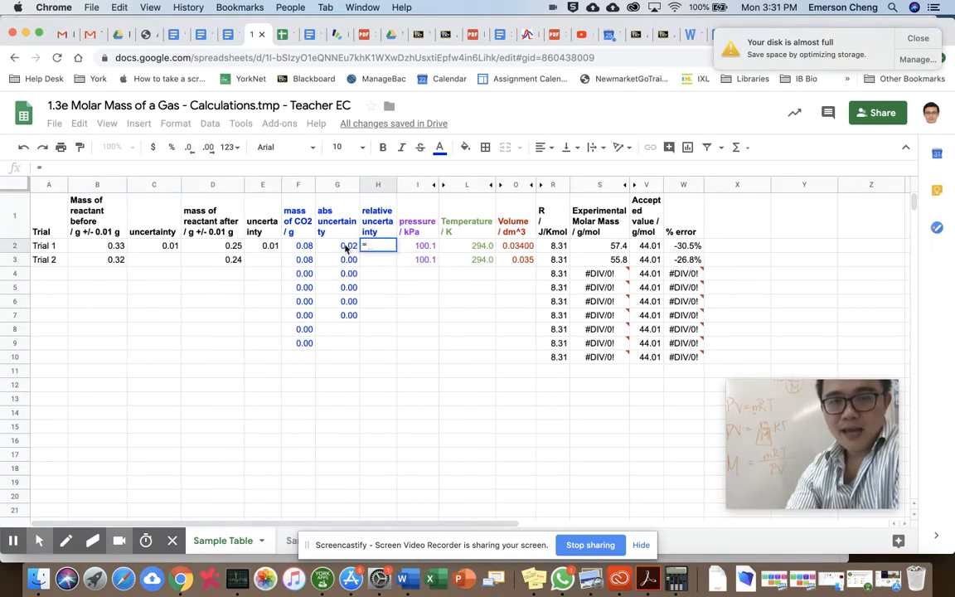
{"action": "left_click", "coordinate": [347, 247]}
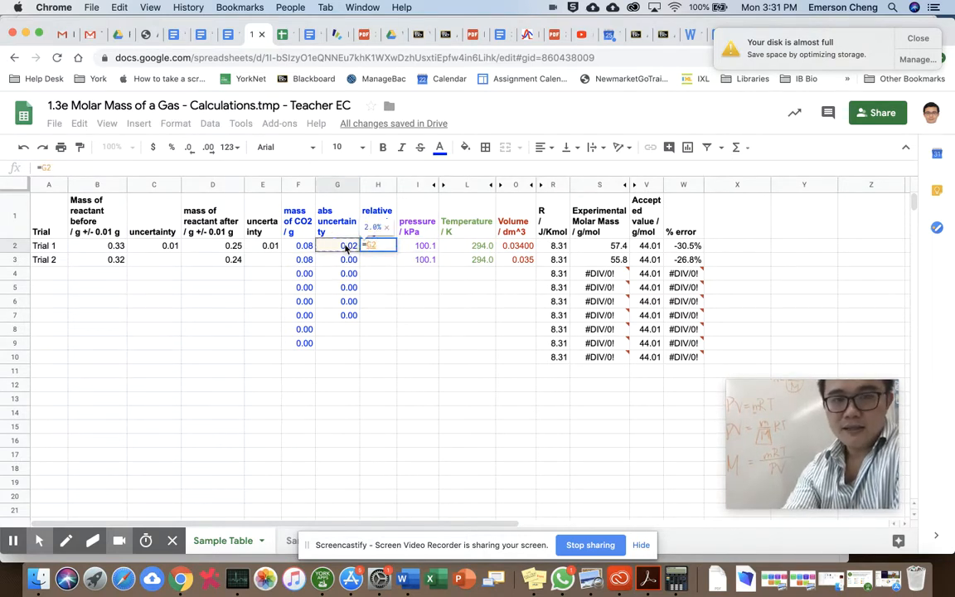
{"action": "type", "text": "/"}
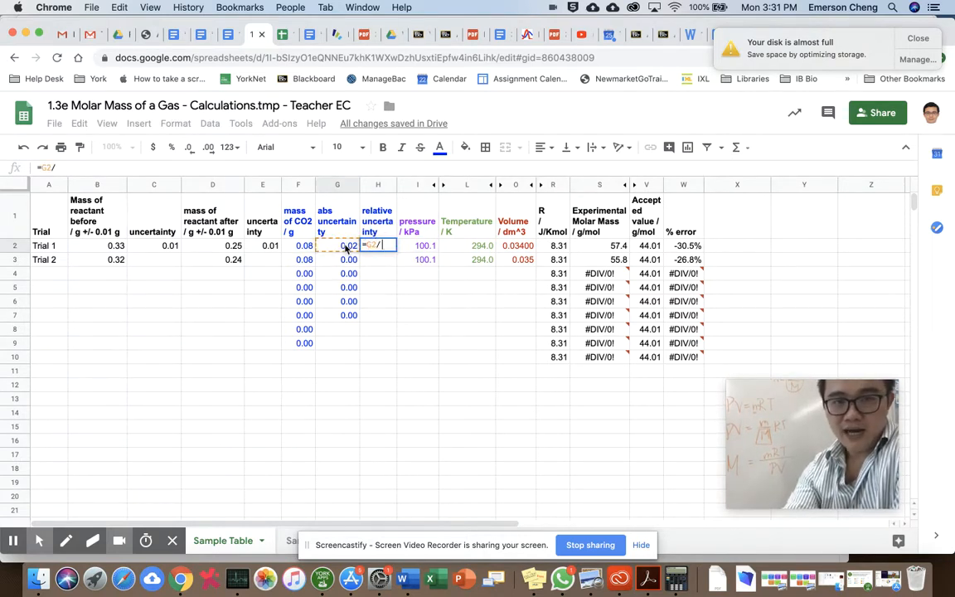
{"action": "left_click", "coordinate": [299, 247]}
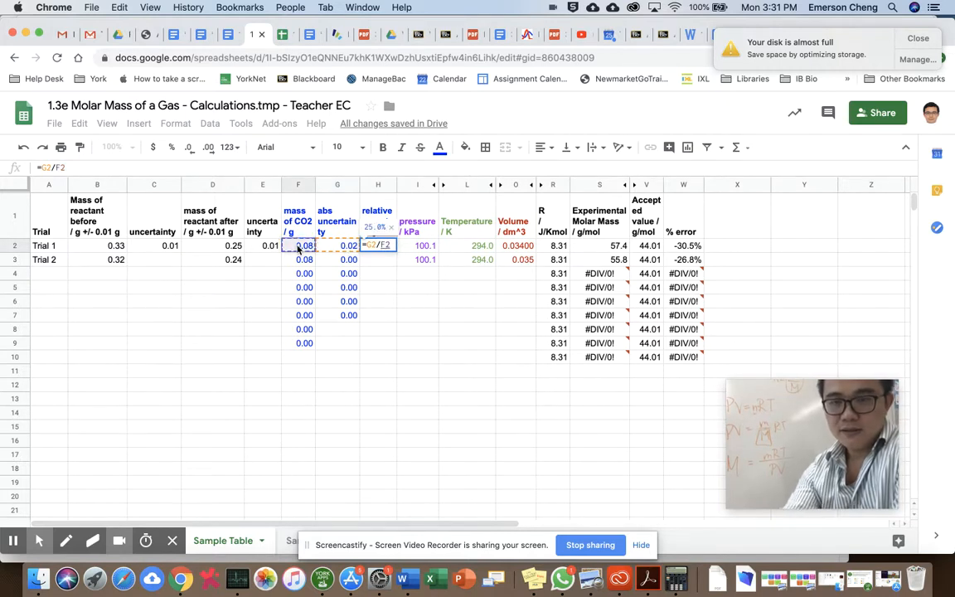
{"action": "key", "text": "Return"}
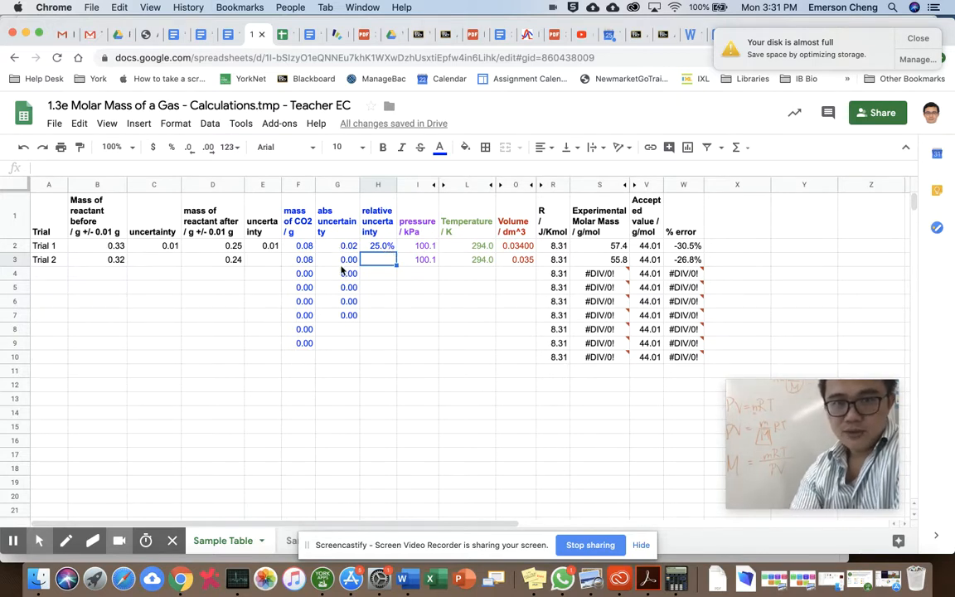
Clear the absolute uncertainty cells G3:G7 and refill them by copying the formula from G2 down to row 7.
{"action": "left_click_drag", "start_coordinate": [344, 264], "coordinate": [351, 319]}
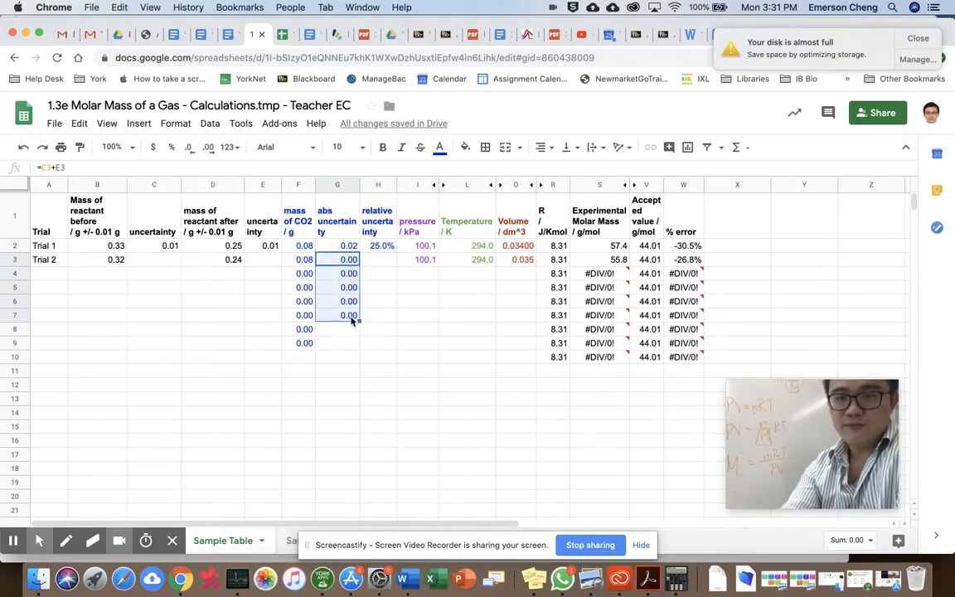
{"action": "key", "text": "Delete"}
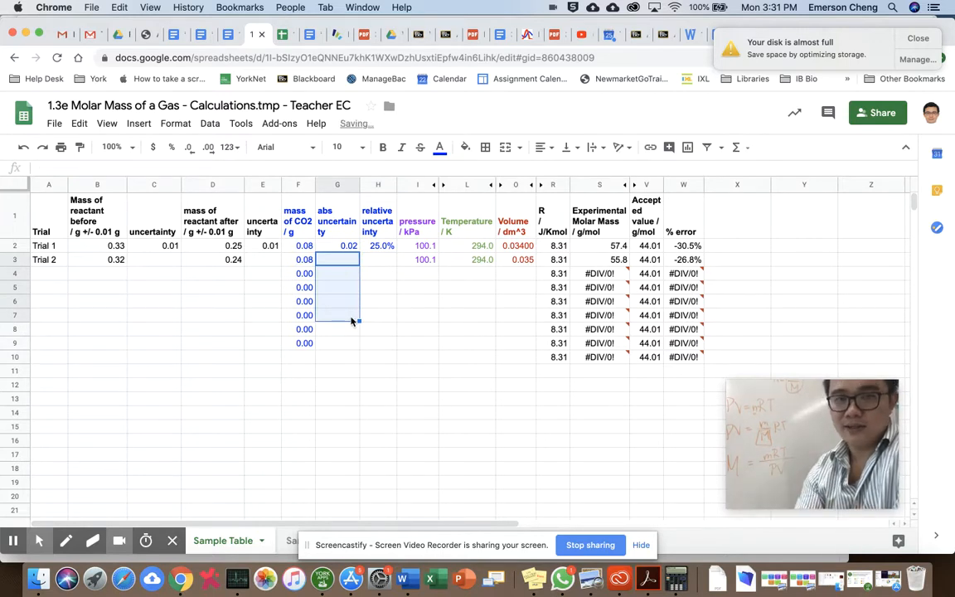
{"action": "left_click", "coordinate": [334, 248]}
{"action": "left_click_drag", "start_coordinate": [359, 251], "coordinate": [352, 317]}
Enter 0.01 in C3 as the uncertainty of Trial 2's reactant mass before.
{"action": "left_click", "coordinate": [161, 260]}
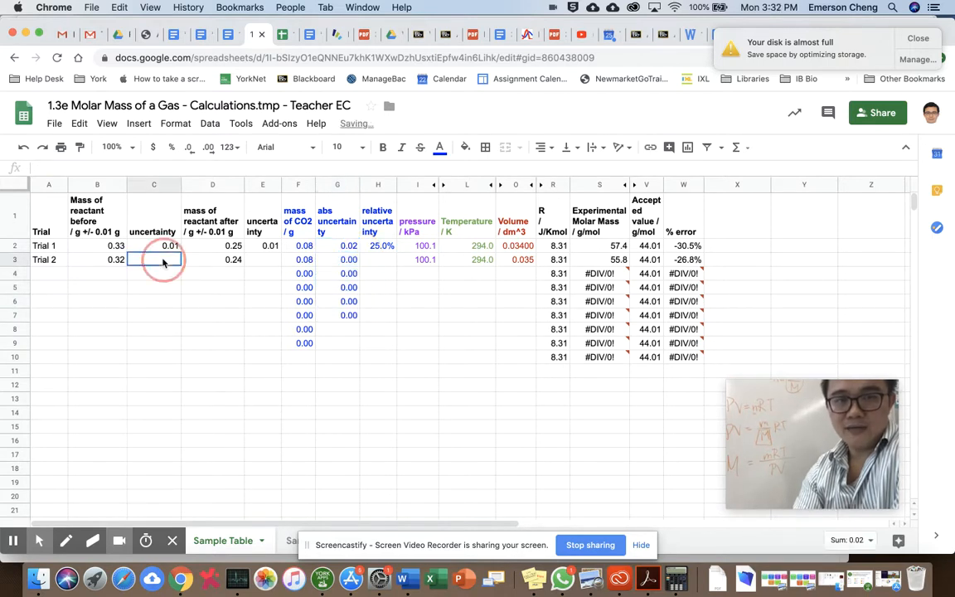
{"action": "type", "text": "0.01"}
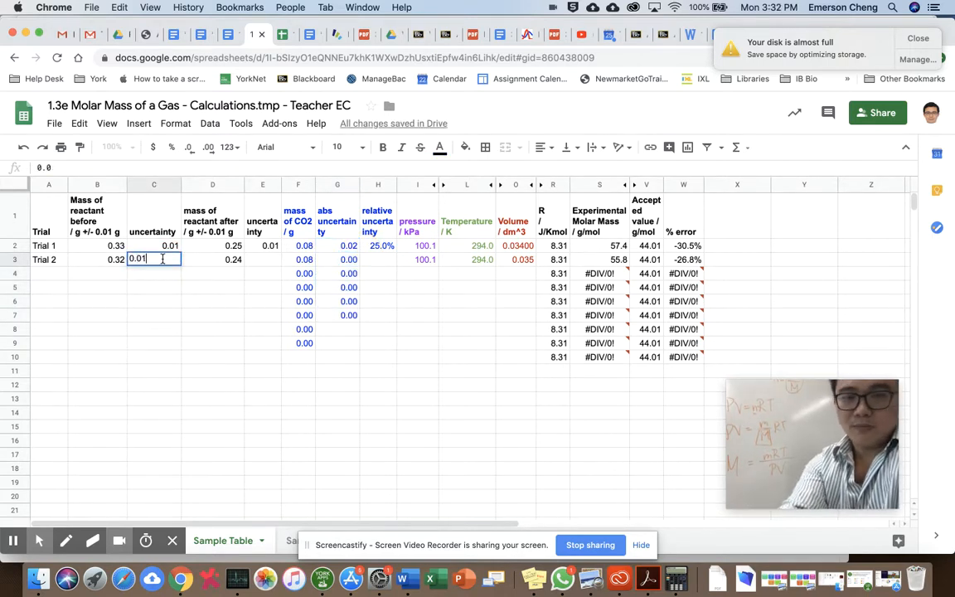
{"action": "key", "text": "Tab"}
Copy the 0.01 uncertainty from E2 to E3 and fill the relative uncertainty formula from H2 down to H5.
{"action": "left_click", "coordinate": [263, 247]}
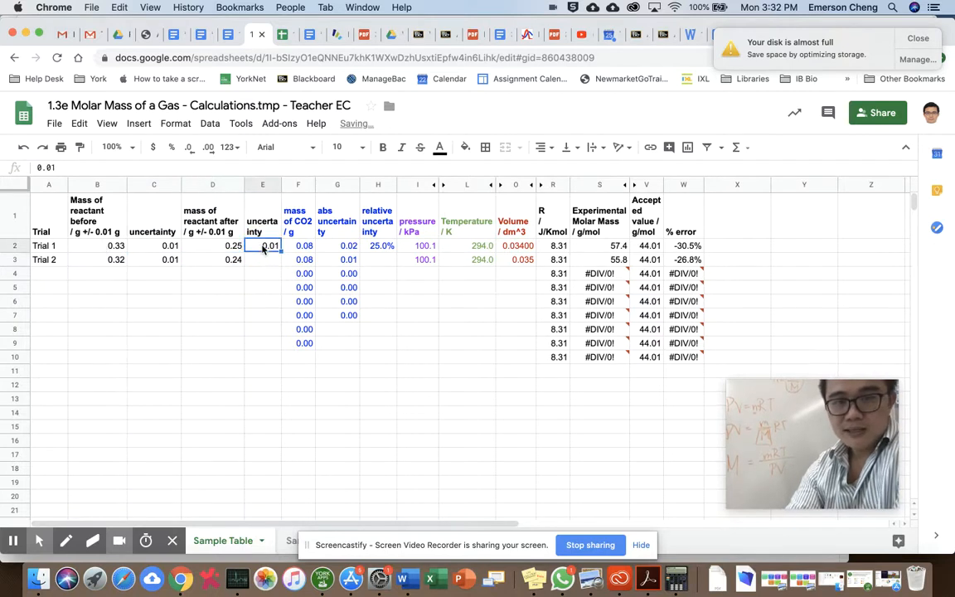
{"action": "left_click_drag", "start_coordinate": [281, 251], "coordinate": [281, 265]}
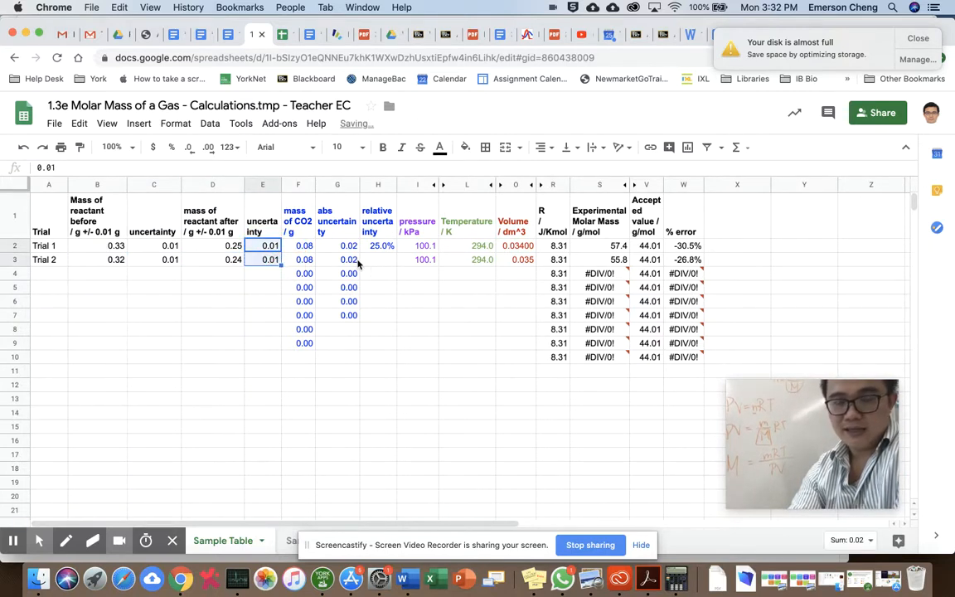
{"action": "left_click", "coordinate": [379, 247]}
{"action": "left_click_drag", "start_coordinate": [396, 252], "coordinate": [396, 287]}
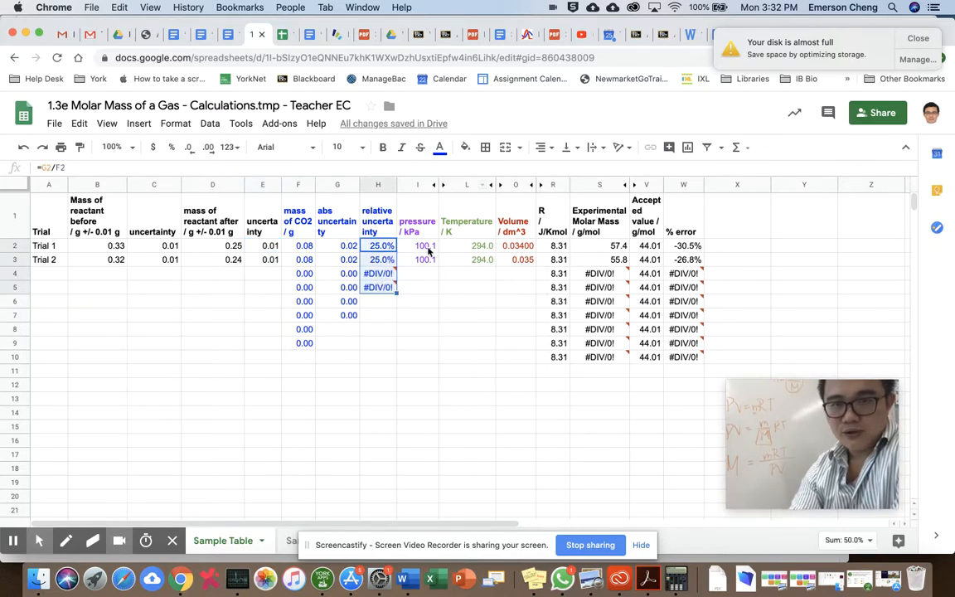
Unhide the pressure uncertainty columns J and K and enter 0.01 in J2 as Trial 1's pressure uncertainty.
{"action": "left_click", "coordinate": [442, 187]}
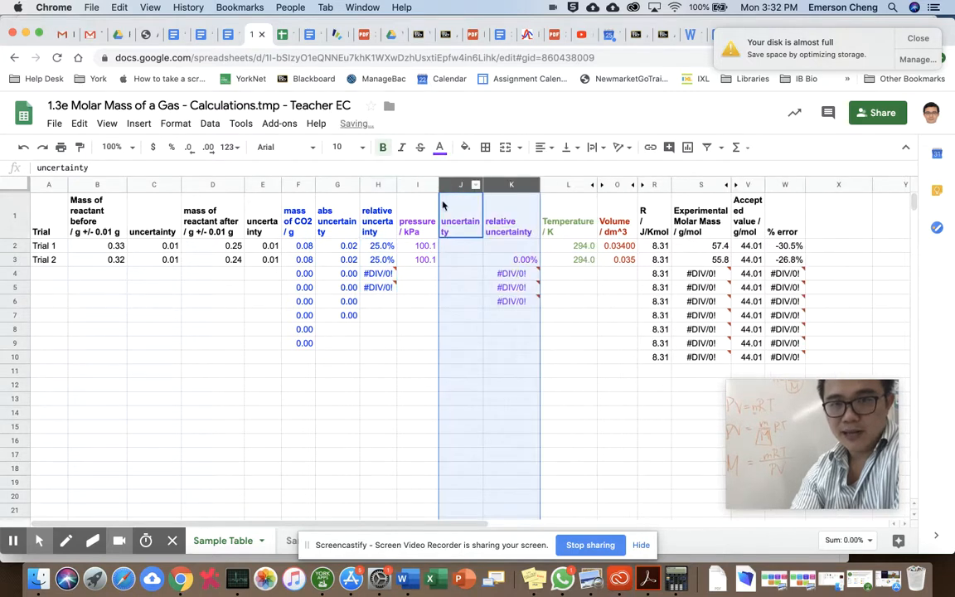
{"action": "left_click", "coordinate": [456, 248]}
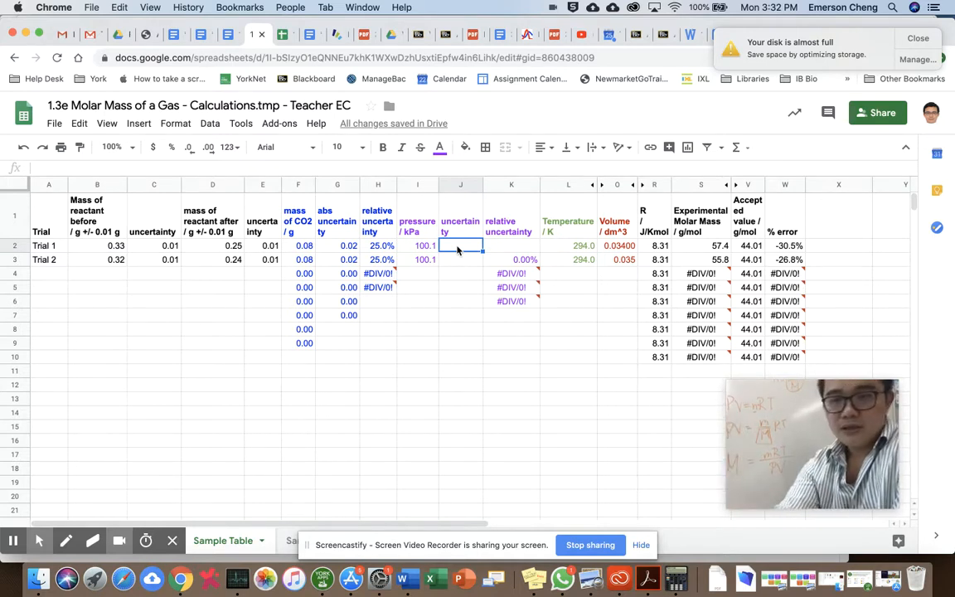
{"action": "type", "text": "0.0"}
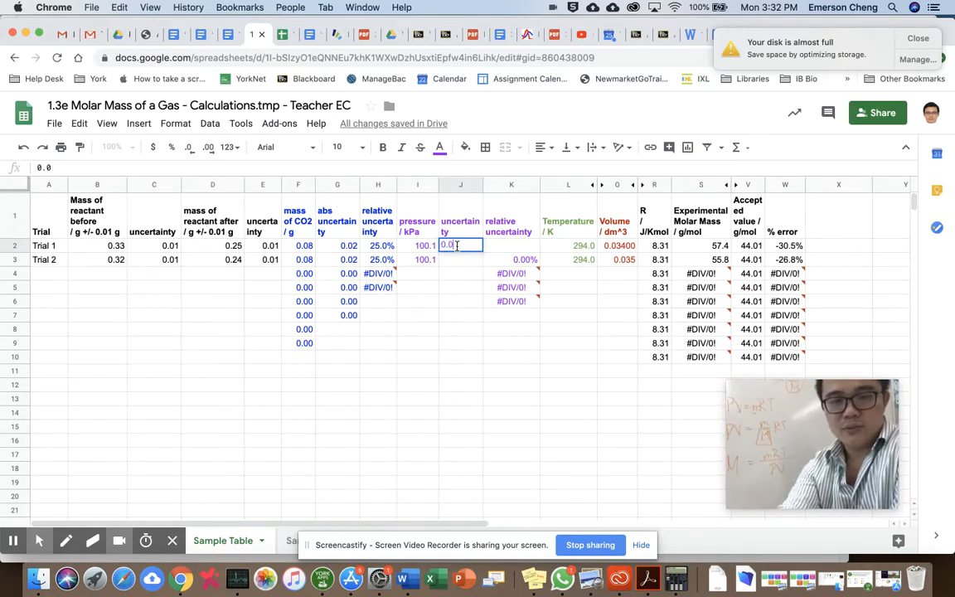
{"action": "type", "text": "1"}
{"action": "key", "text": "Tab"}
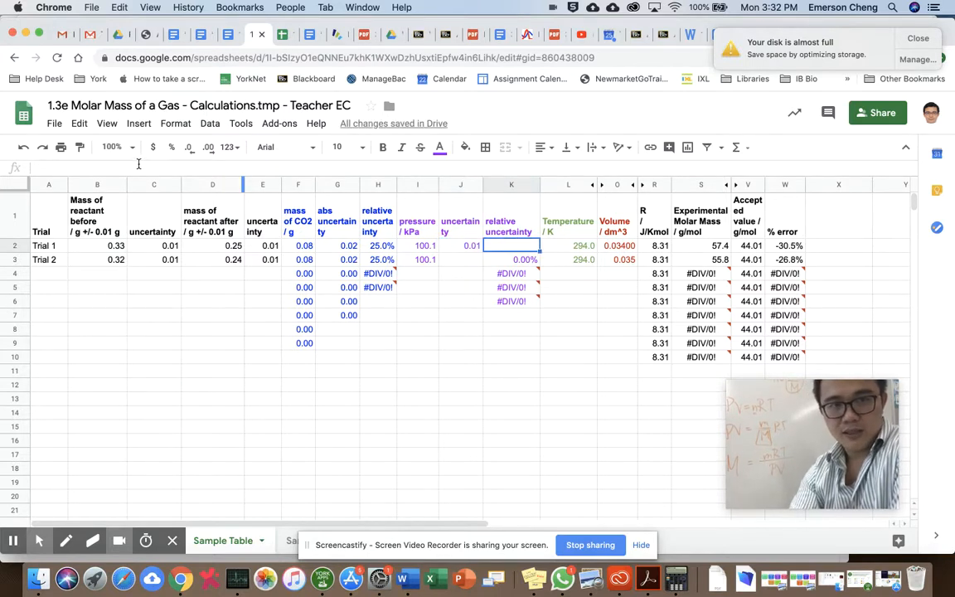
Calculate Trial 1's relative uncertainty of the pressure in K2 with the formula =J2/I2.
{"action": "type", "text": "="}
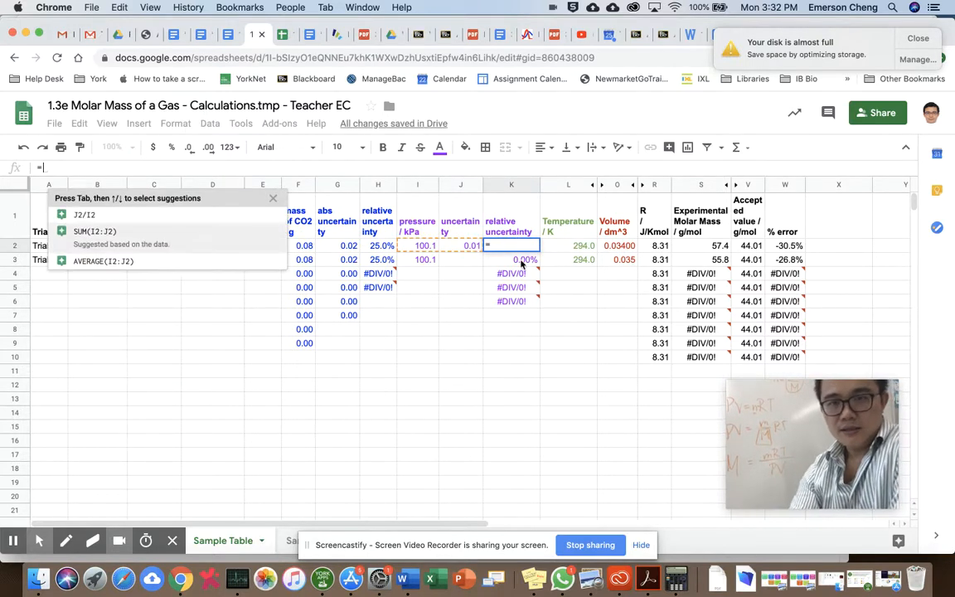
{"action": "left_click", "coordinate": [469, 245]}
{"action": "type", "text": "/"}
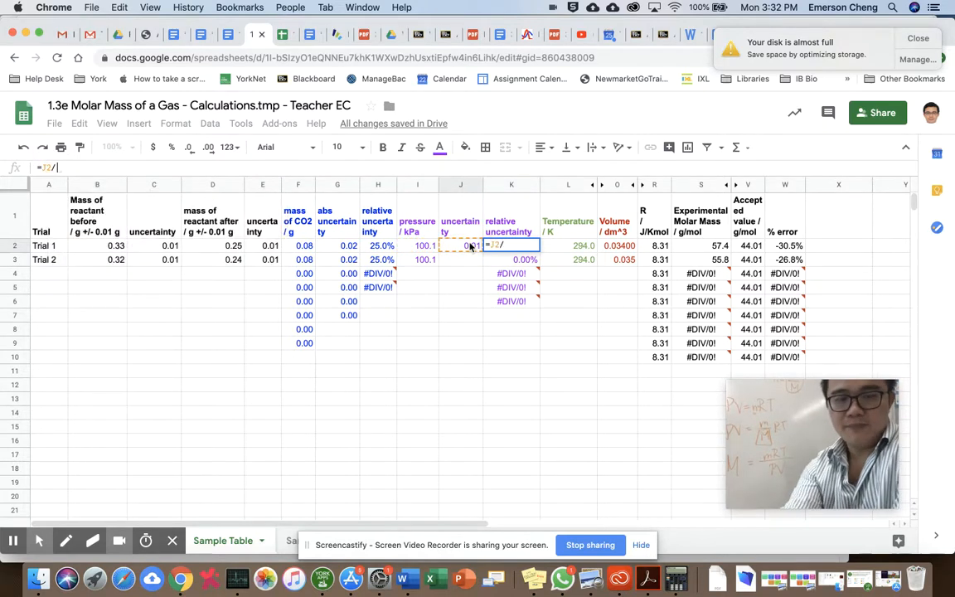
{"action": "left_click", "coordinate": [425, 246]}
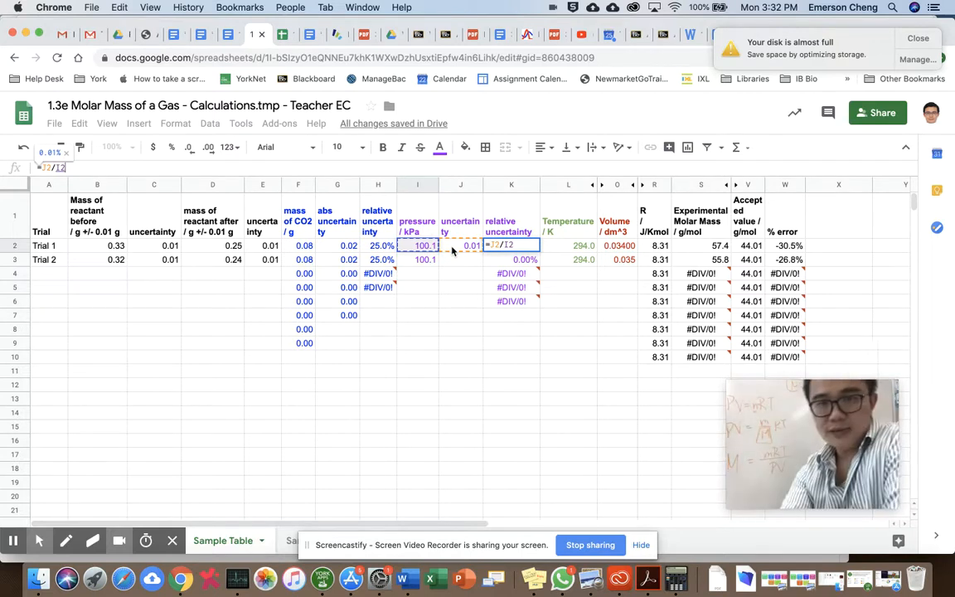
{"action": "key", "text": "Return"}
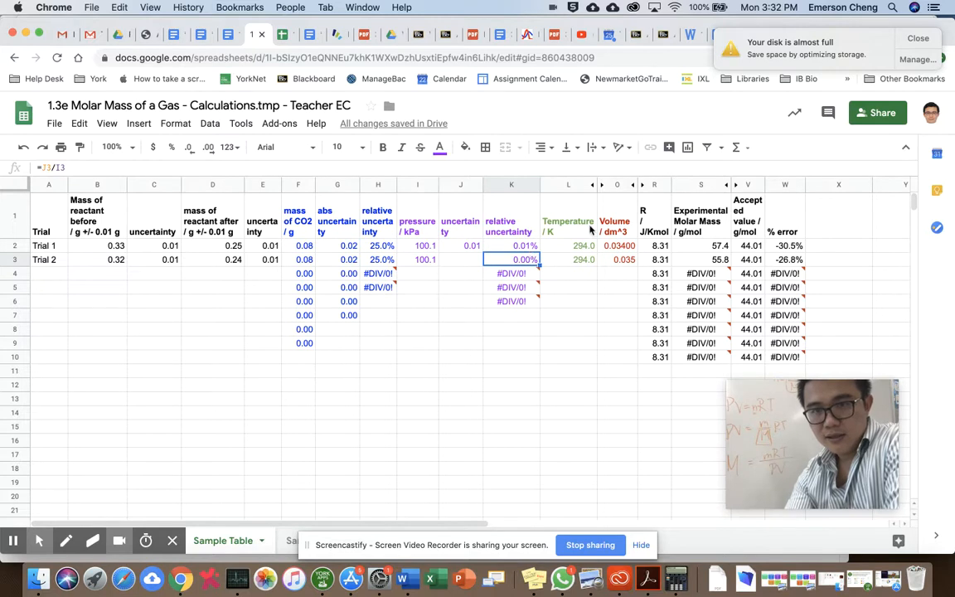
Unhide the temperature uncertainty columns M and N and enter 0.5 in M2 as Trial 1's temperature uncertainty.
{"action": "left_click", "coordinate": [591, 184]}
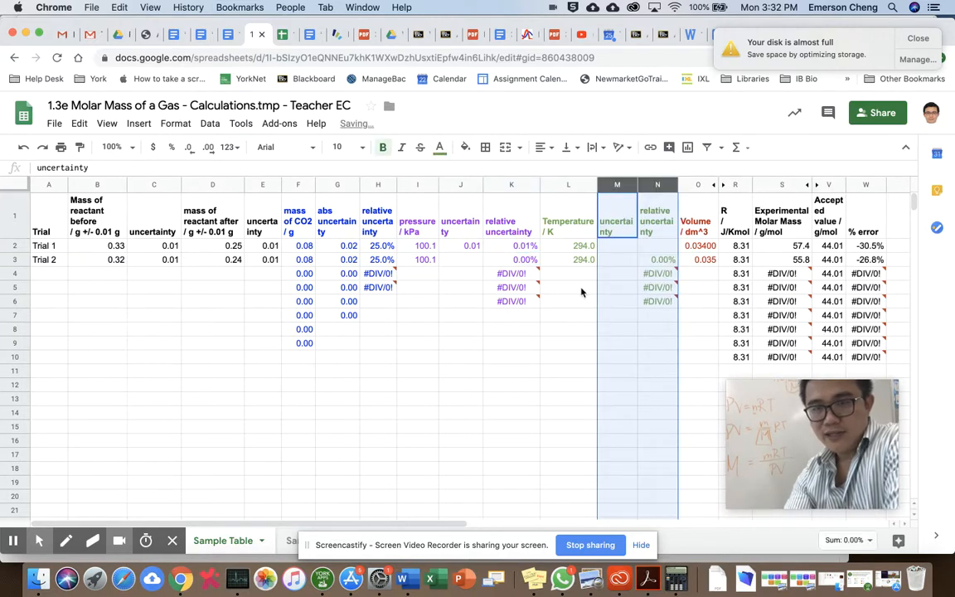
{"action": "scroll", "coordinate": [522, 257], "scroll_direction": "right", "scroll_amount": 3}
{"action": "left_click", "coordinate": [522, 247]}
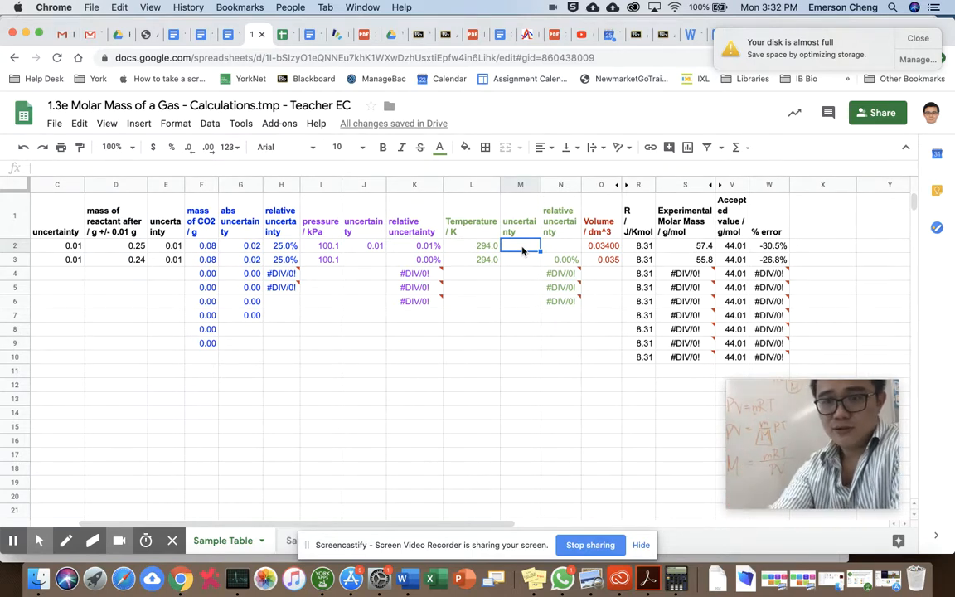
{"action": "type", "text": "0.5"}
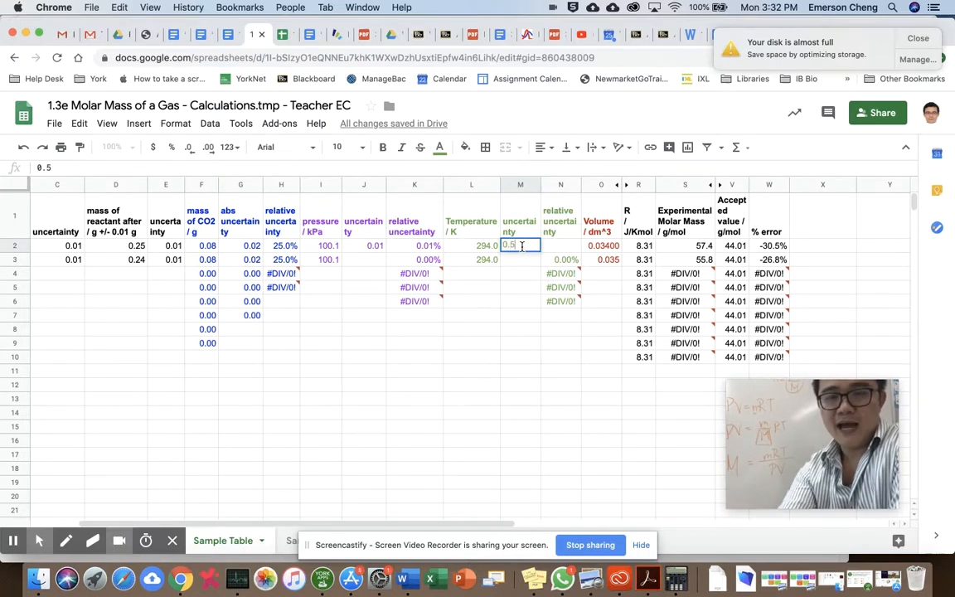
{"action": "key", "text": "Return"}
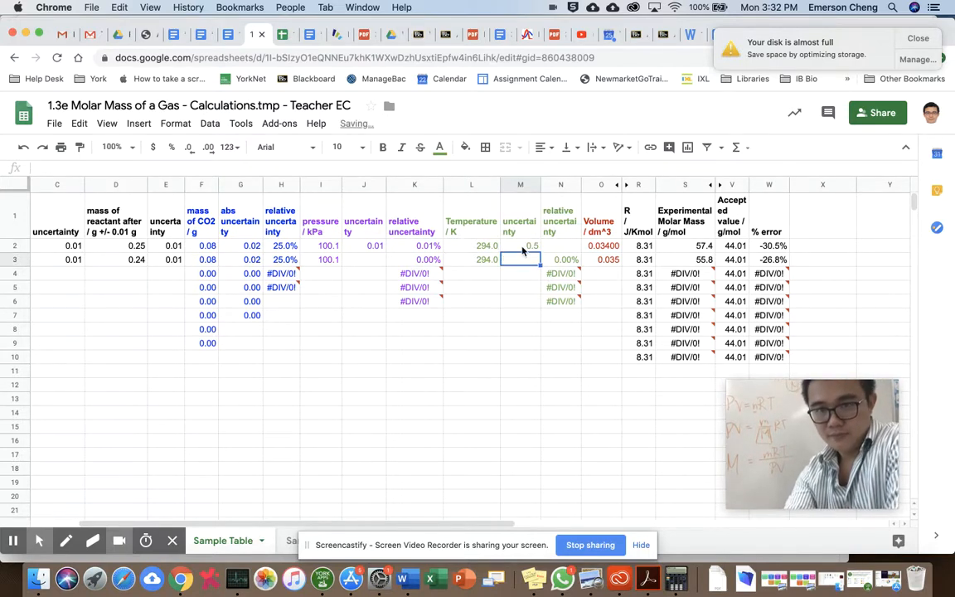
Calculate Trial 1's relative uncertainty of the temperature in N2 with the formula =M2/L2.
{"action": "key", "text": "Up"}
{"action": "key", "text": "Up"}
{"action": "key", "text": "Down"}
{"action": "key", "text": "Right"}
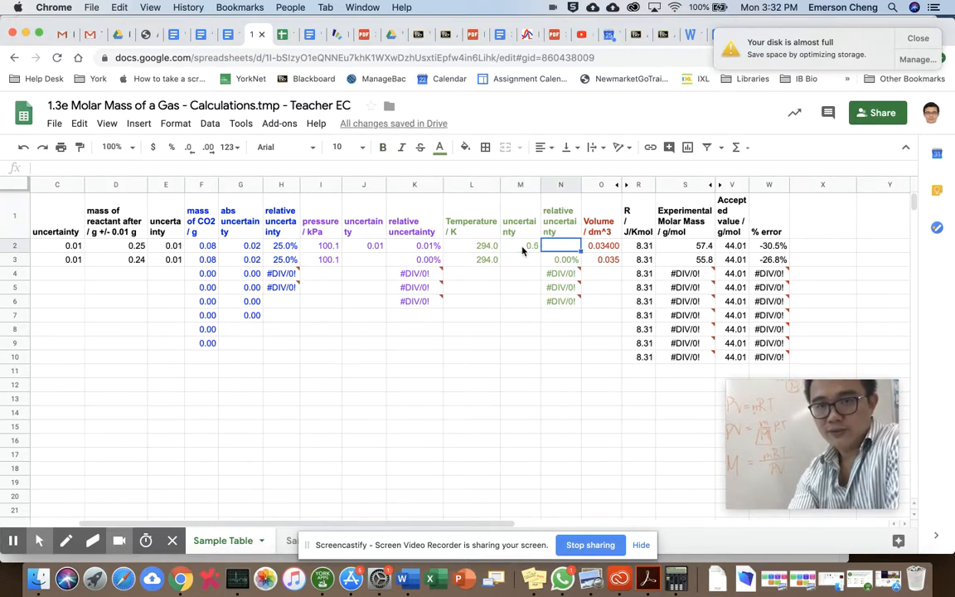
{"action": "type", "text": "="}
{"action": "left_click", "coordinate": [524, 249]}
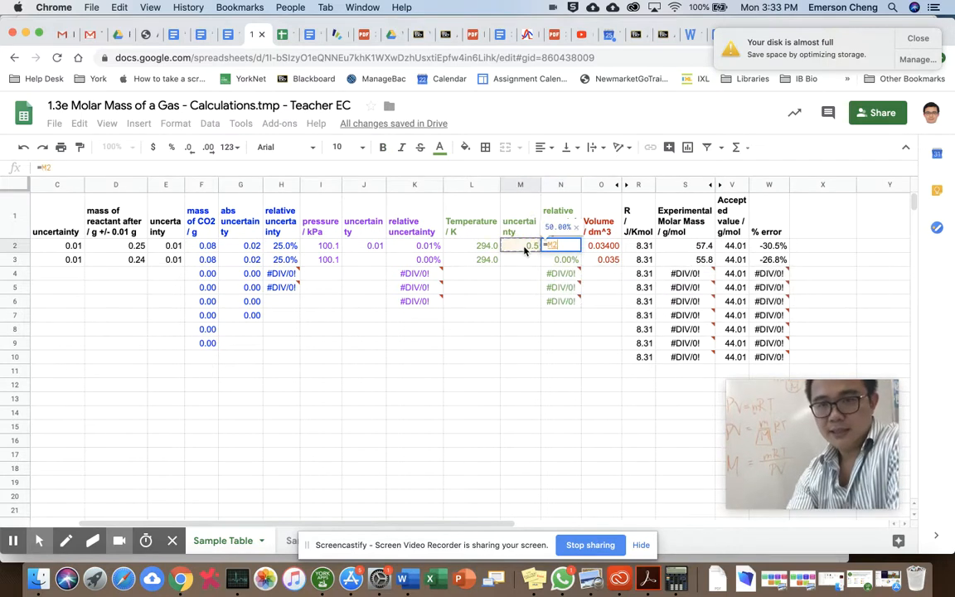
{"action": "type", "text": "/"}
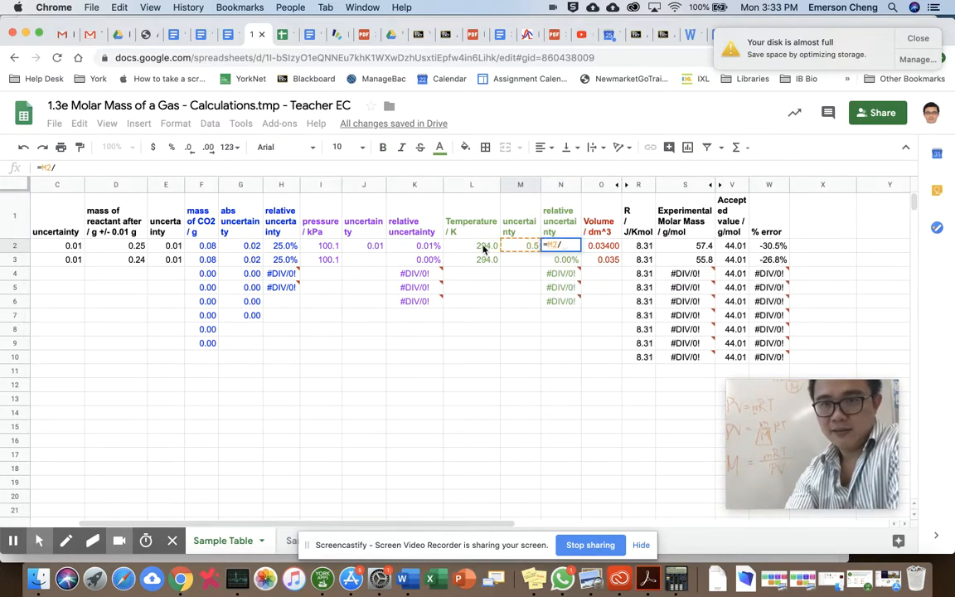
{"action": "left_click", "coordinate": [484, 249]}
{"action": "key", "text": "Return"}
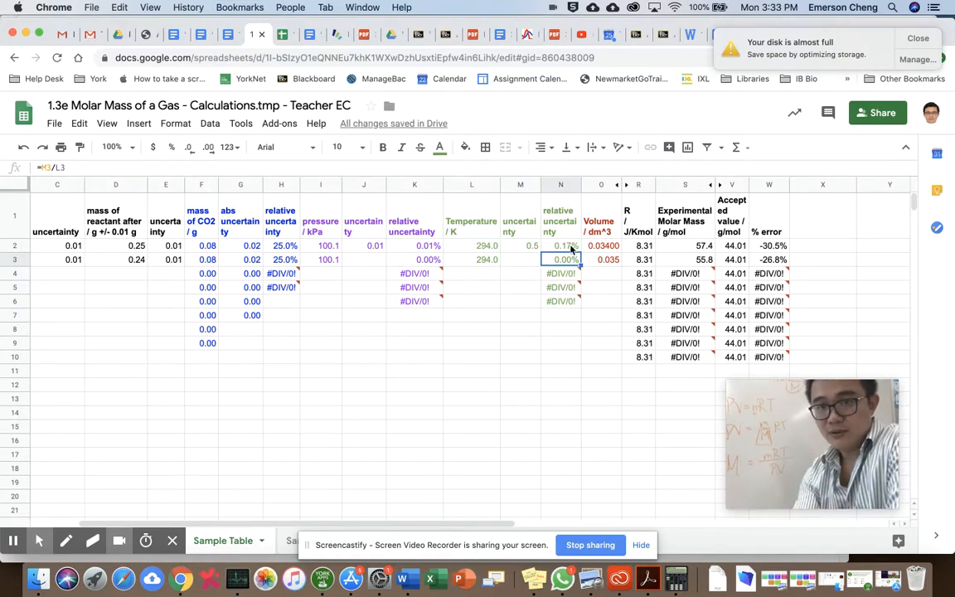
Unhide the volume uncertainty columns P and Q and calculate Trial 1's volume uncertainty in P2 with =0.5/1000.
{"action": "left_click", "coordinate": [628, 187]}
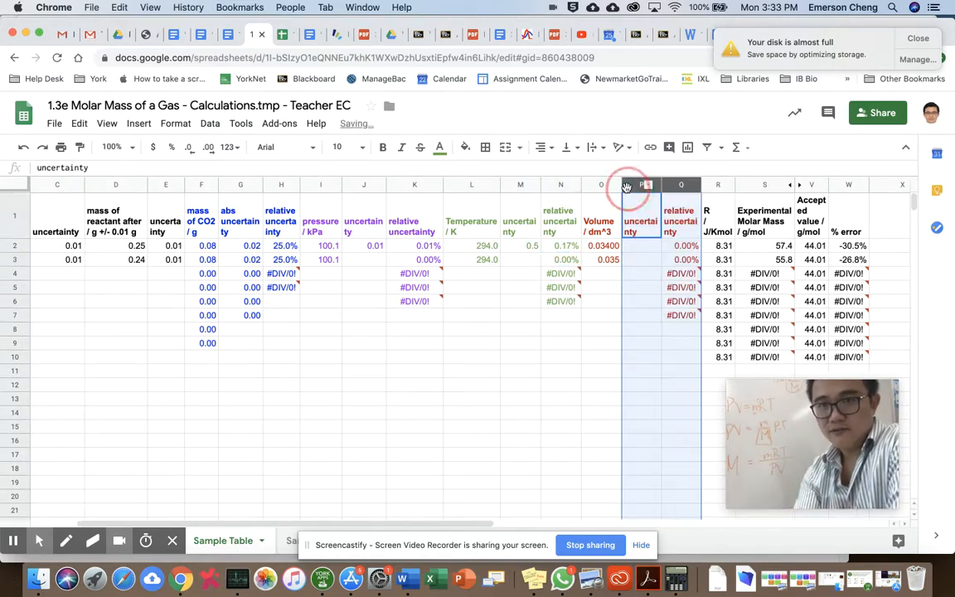
{"action": "left_click", "coordinate": [641, 246]}
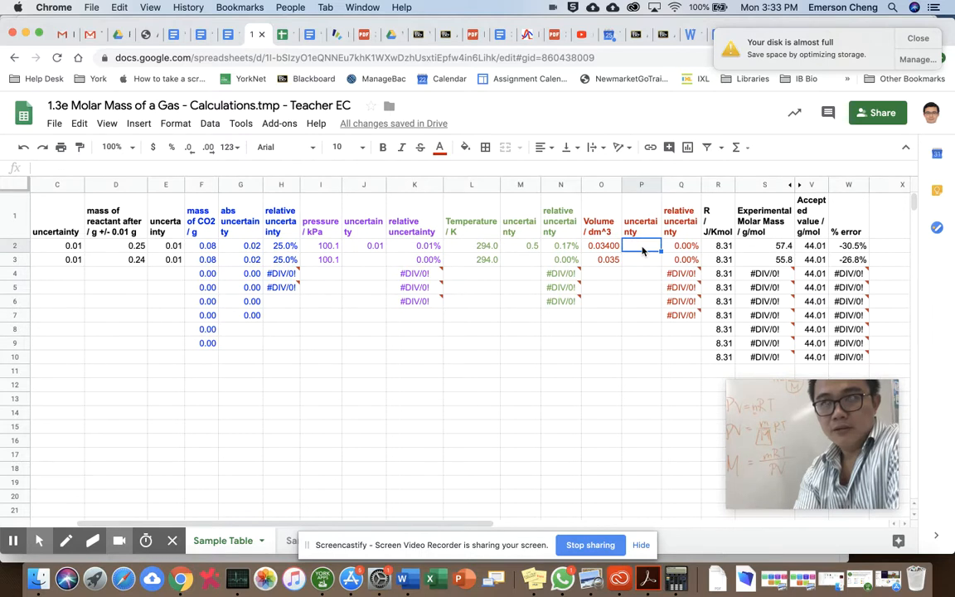
{"action": "type", "text": "="}
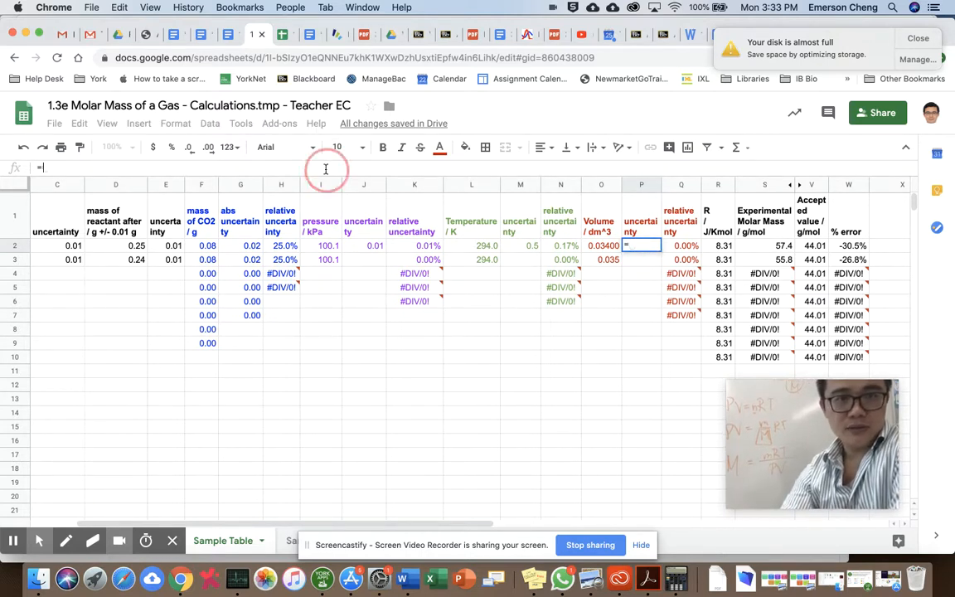
{"action": "type", "text": "0.5/"}
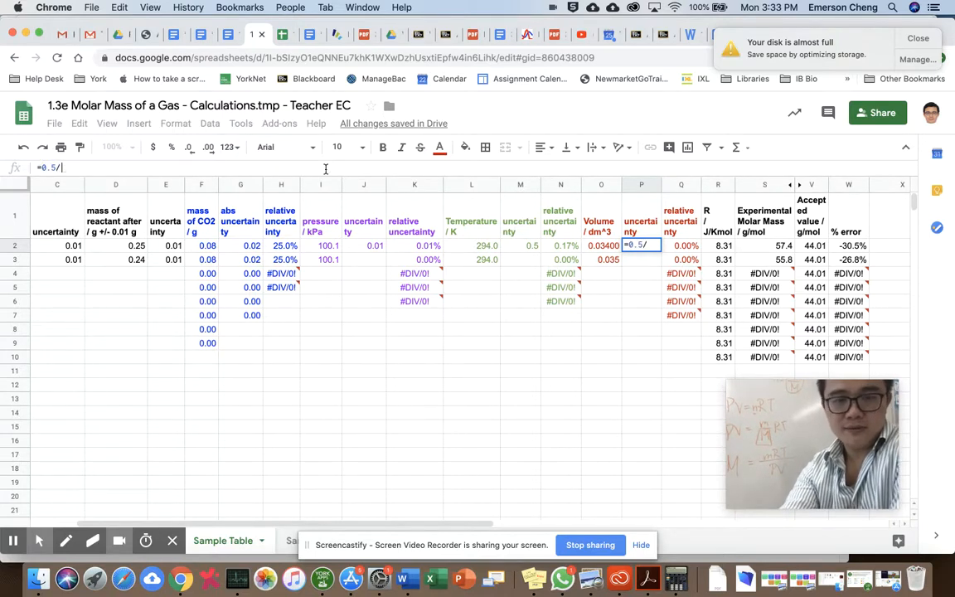
{"action": "type", "text": "1000"}
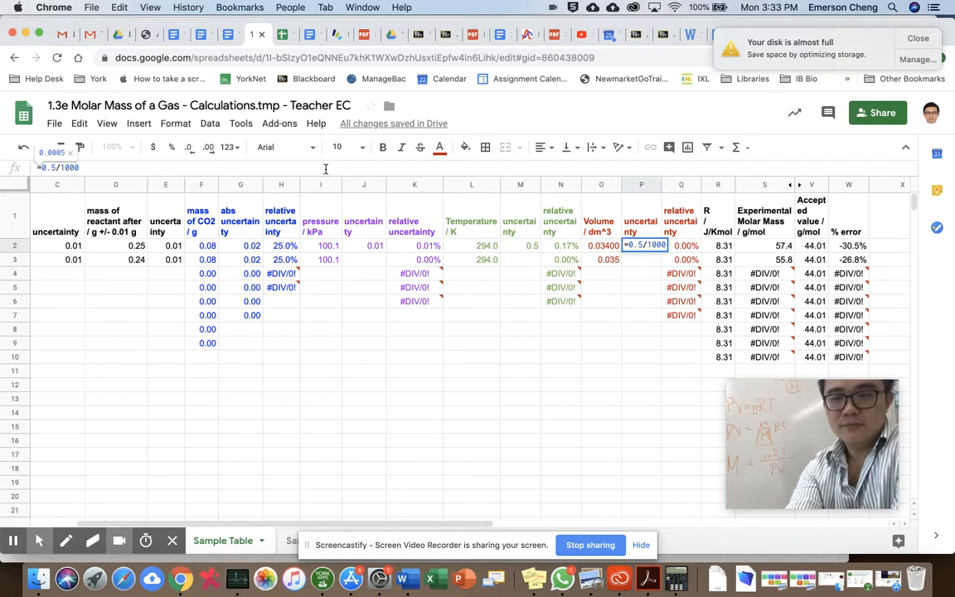
{"action": "key", "text": "Return"}
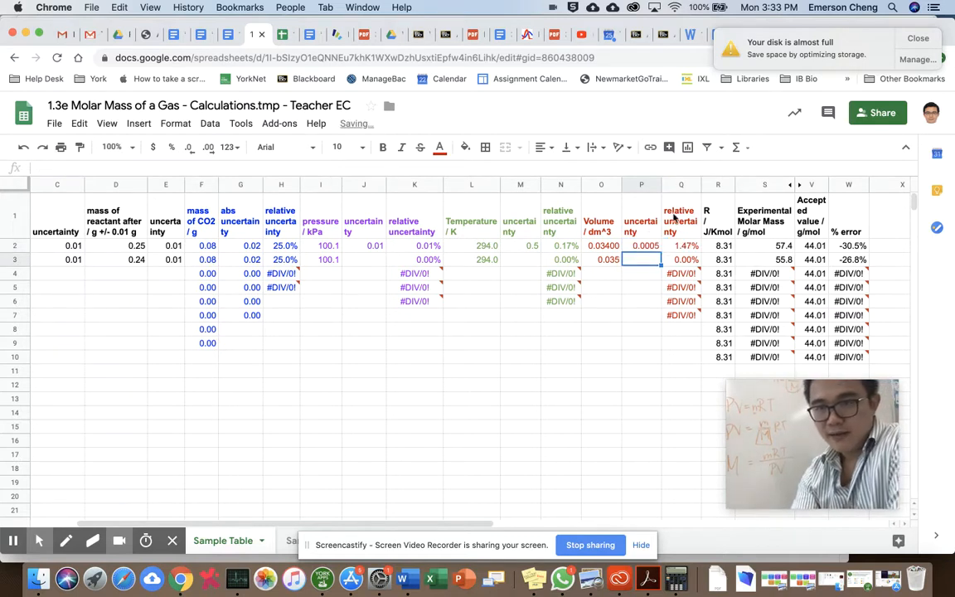
Check Trial 1's relative volume uncertainty and gas constant, and unhide the molar mass uncertainty columns T and U.
{"action": "left_click", "coordinate": [678, 246]}
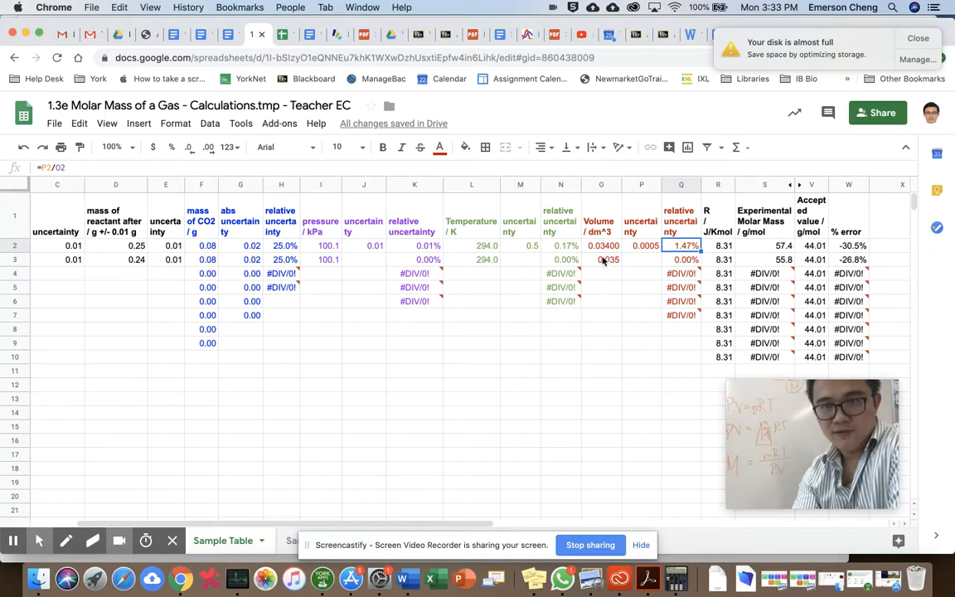
{"action": "left_click", "coordinate": [718, 246]}
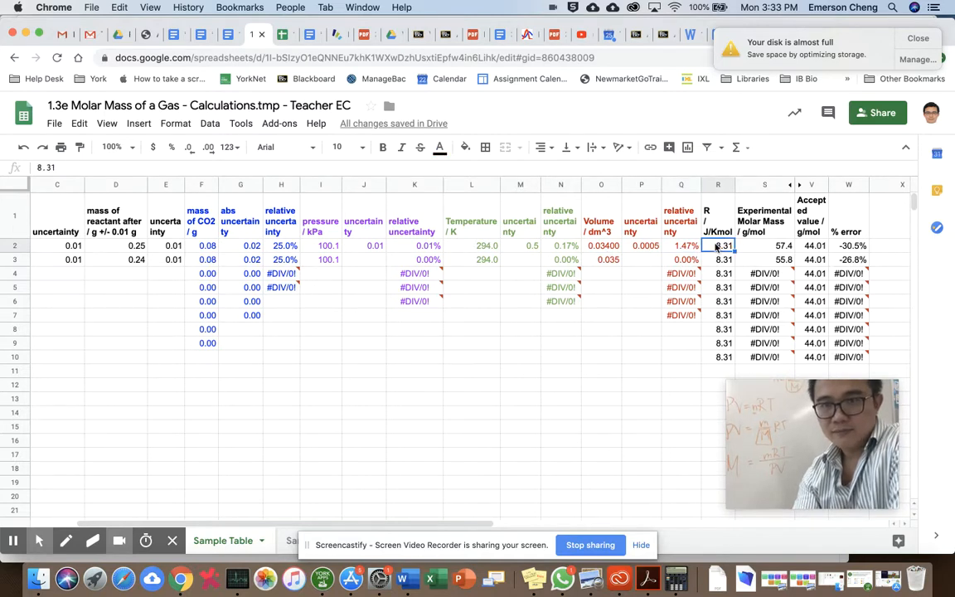
{"action": "scroll", "coordinate": [716, 246], "scroll_direction": "right", "scroll_amount": 3}
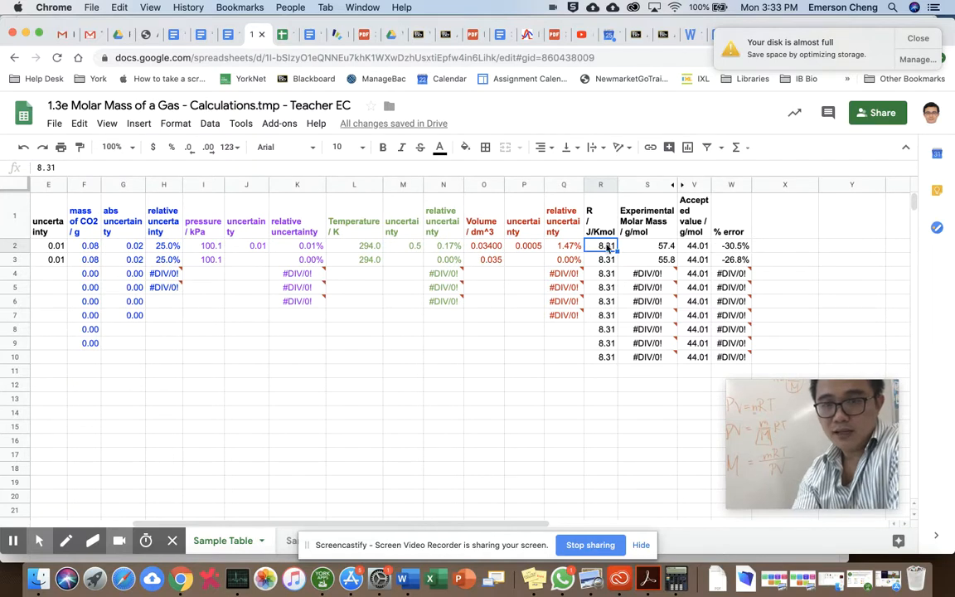
{"action": "left_click", "coordinate": [683, 185]}
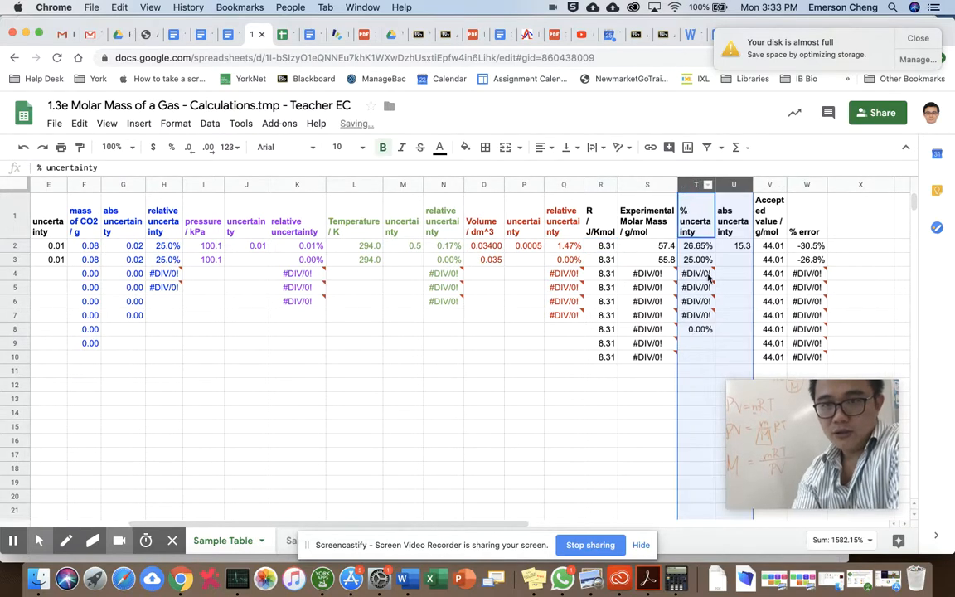
Examine Trial 1's % uncertainty formula in T2 and the volume, temperature, pressure and mass relative uncertainties it adds together.
{"action": "left_click", "coordinate": [698, 249]}
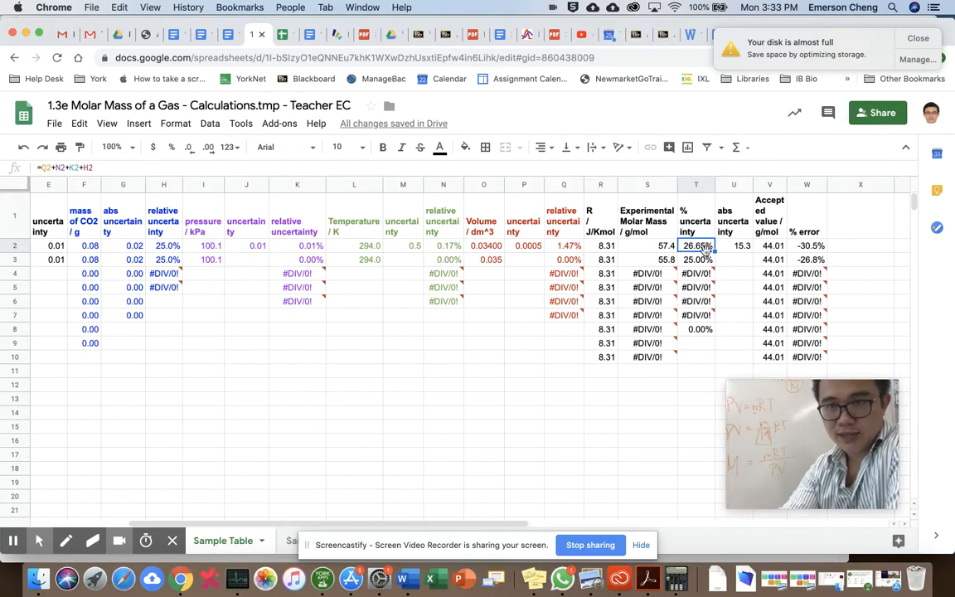
{"action": "left_click", "coordinate": [569, 249]}
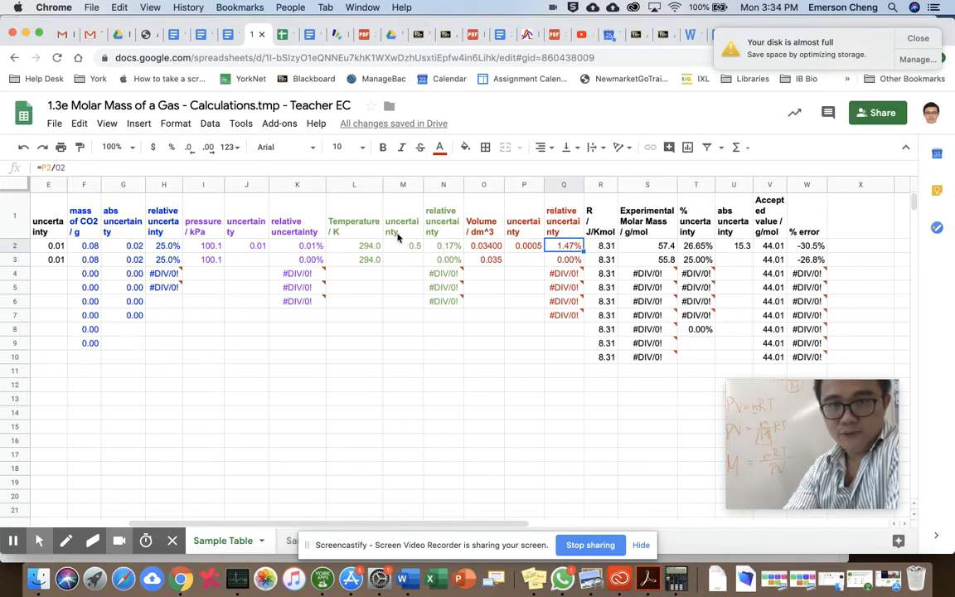
{"action": "left_click", "coordinate": [444, 247]}
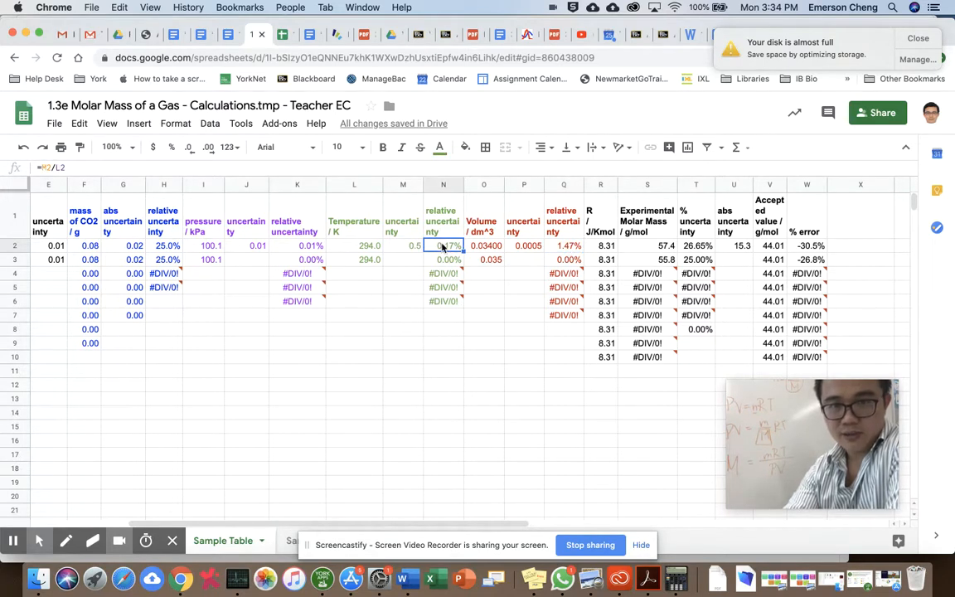
{"action": "left_click", "coordinate": [303, 247]}
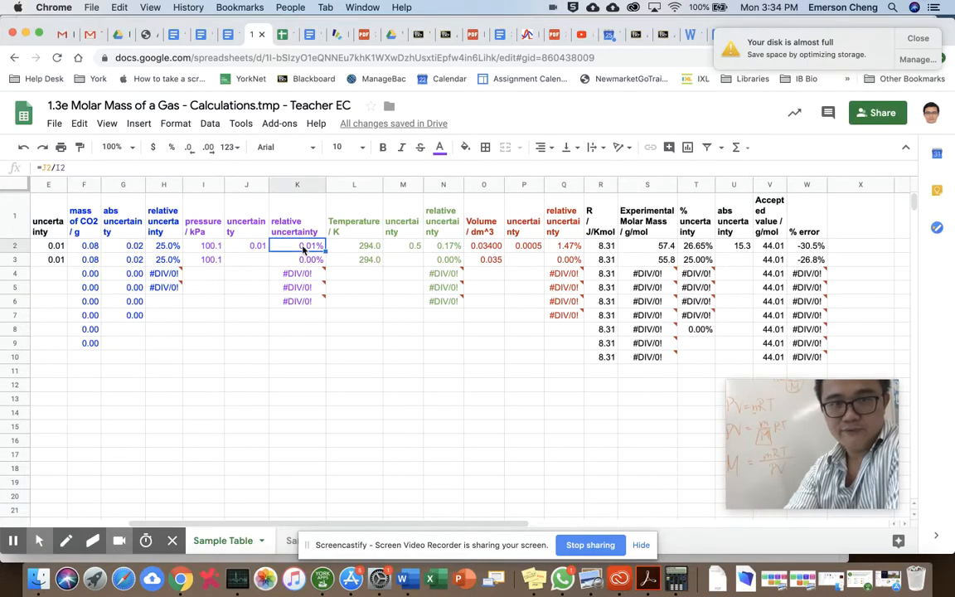
{"action": "left_click", "coordinate": [167, 247]}
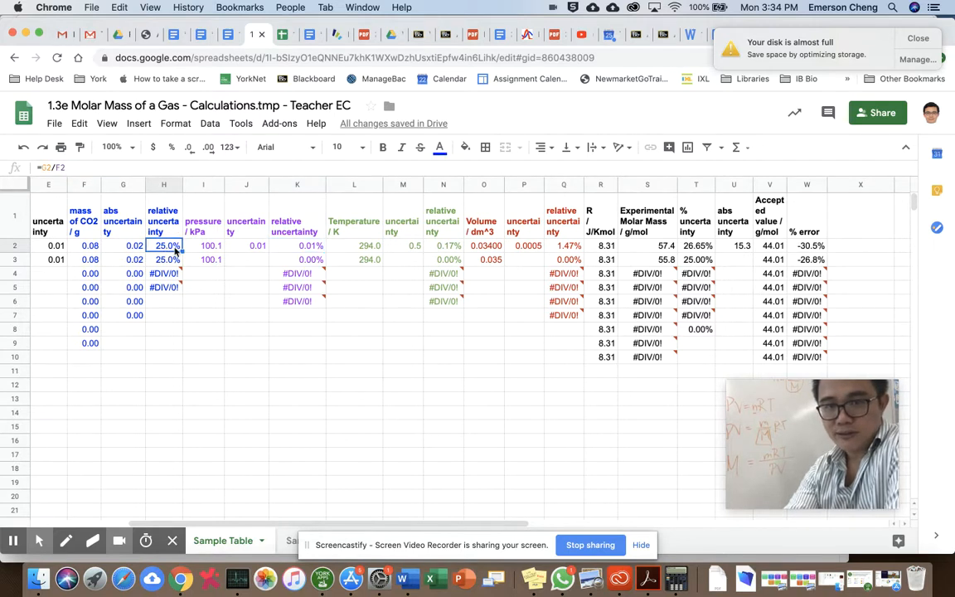
{"action": "left_click", "coordinate": [703, 248]}
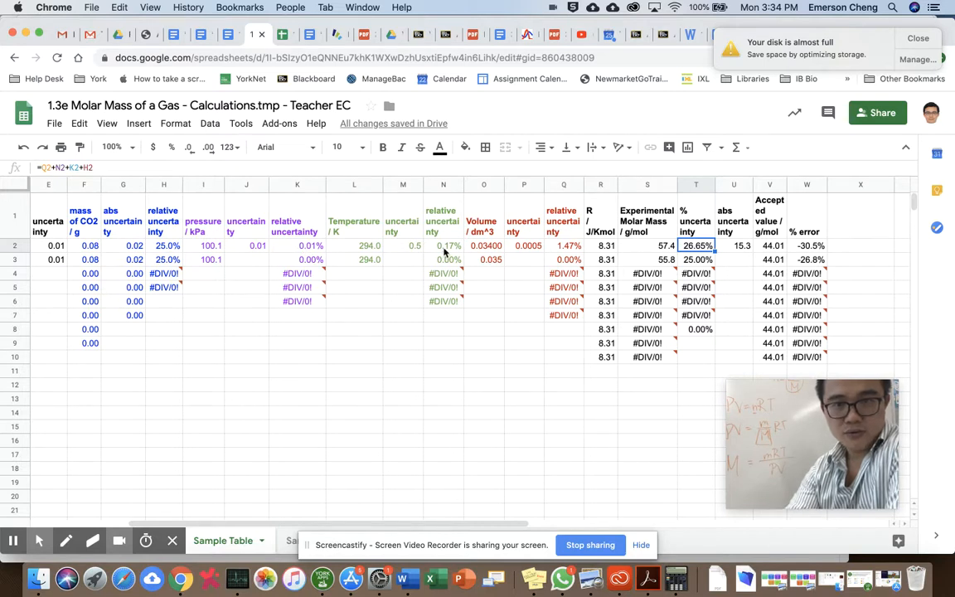
Replace Trial 1's absolute uncertainty of the molar mass in U2 with the formula =S2*T2.
{"action": "left_click", "coordinate": [732, 247]}
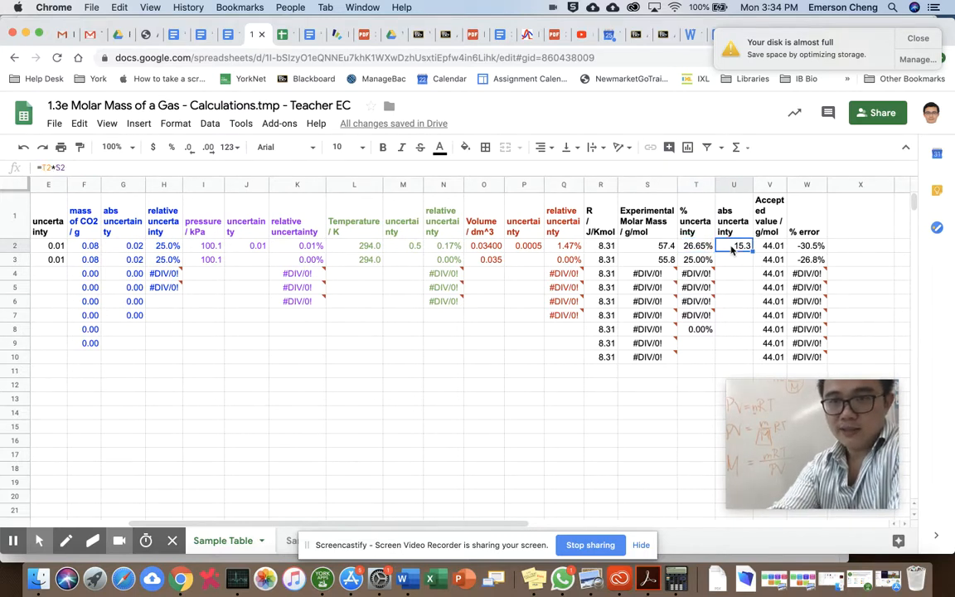
{"action": "key", "text": "Delete"}
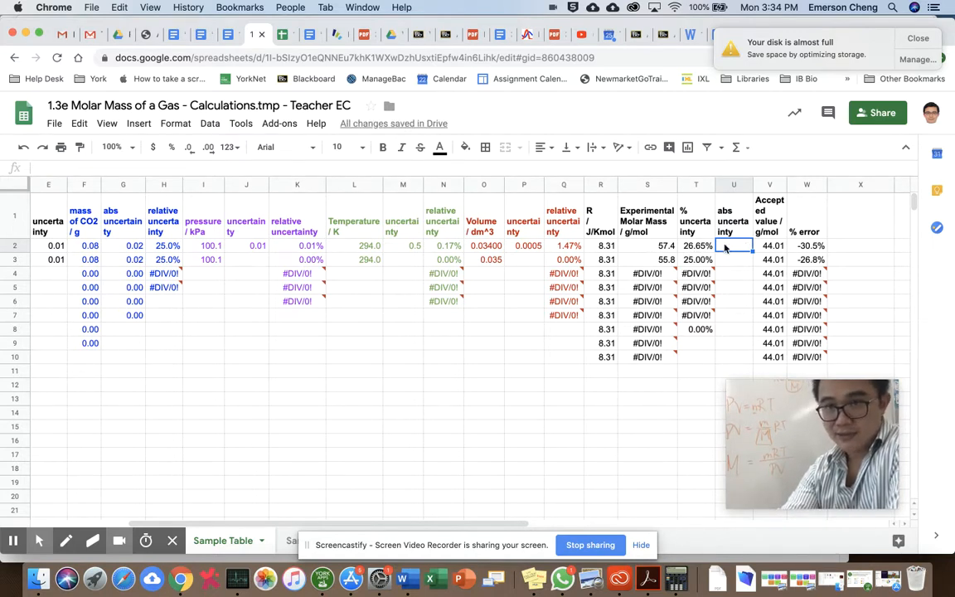
{"action": "type", "text": "="}
{"action": "left_click", "coordinate": [656, 247]}
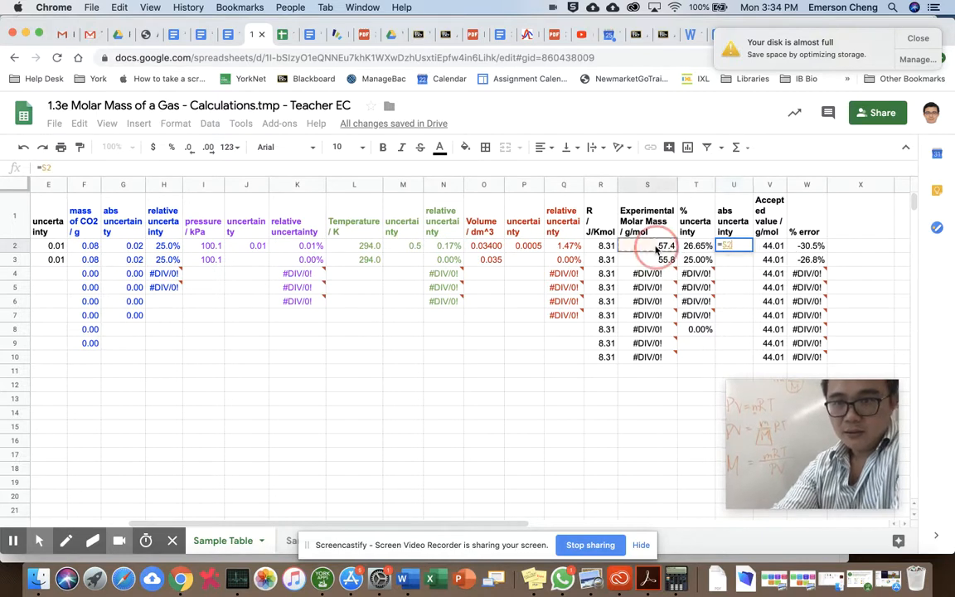
{"action": "type", "text": "*"}
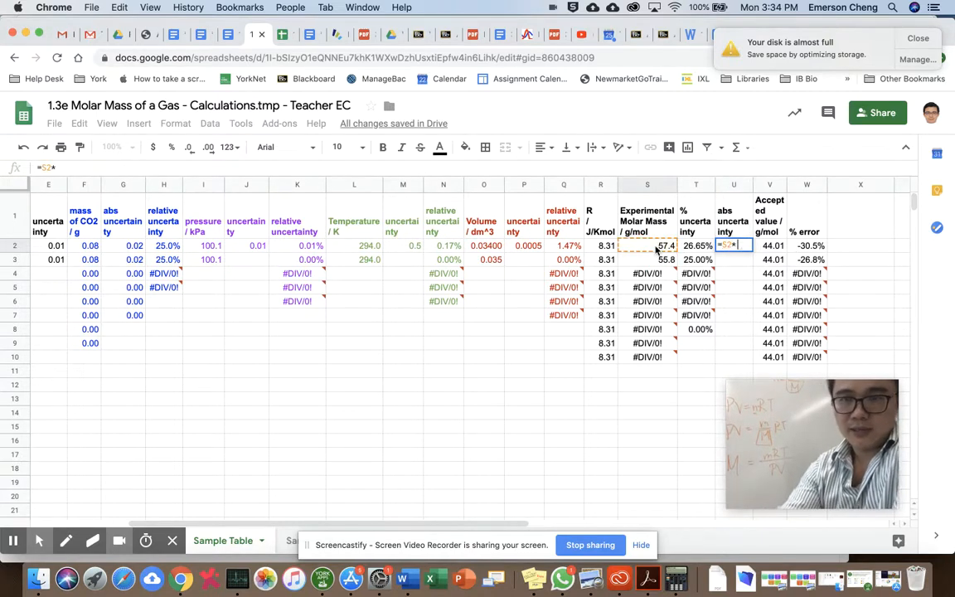
{"action": "left_click", "coordinate": [695, 247]}
{"action": "key", "text": "Return"}
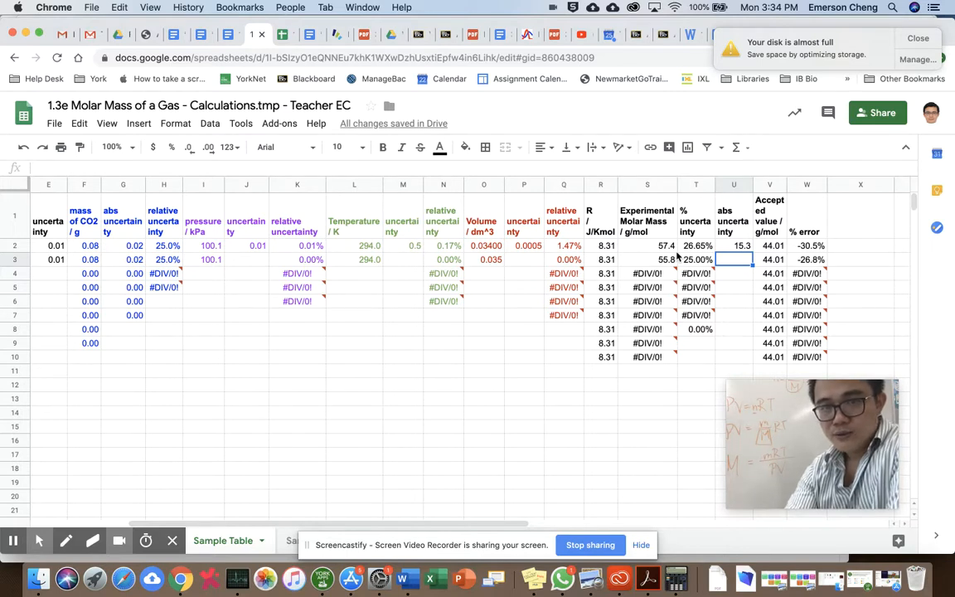
{"action": "left_click", "coordinate": [730, 249]}
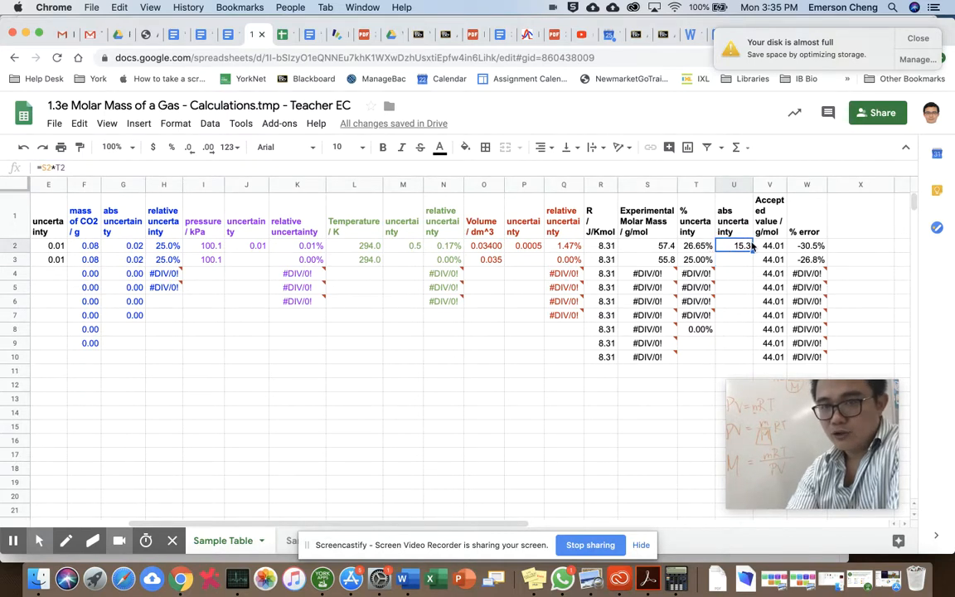